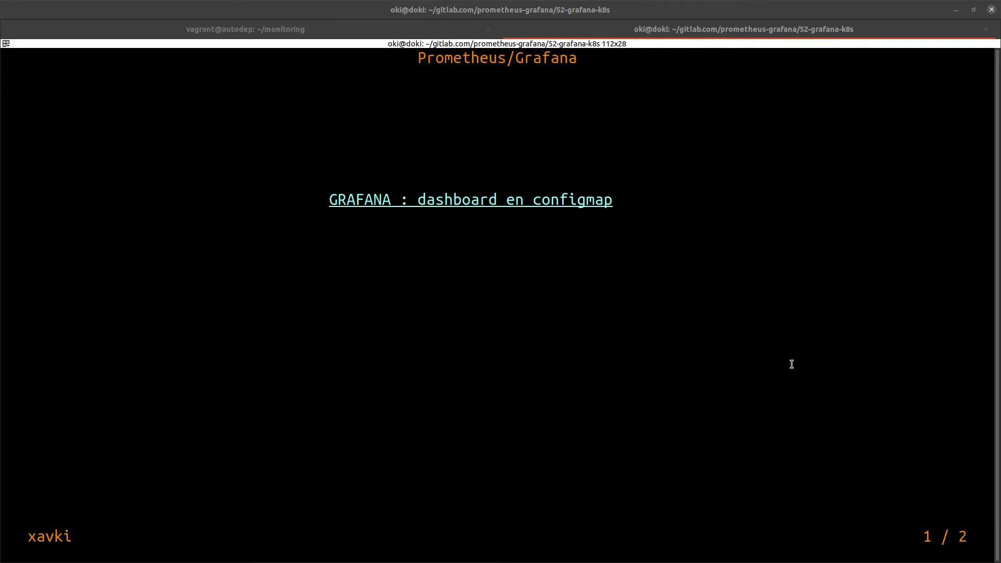
Step: Switch to the vagrant@autodep shell tab in the ~/monitoring folder
{"action": "left_click", "coordinate": [278, 26]}
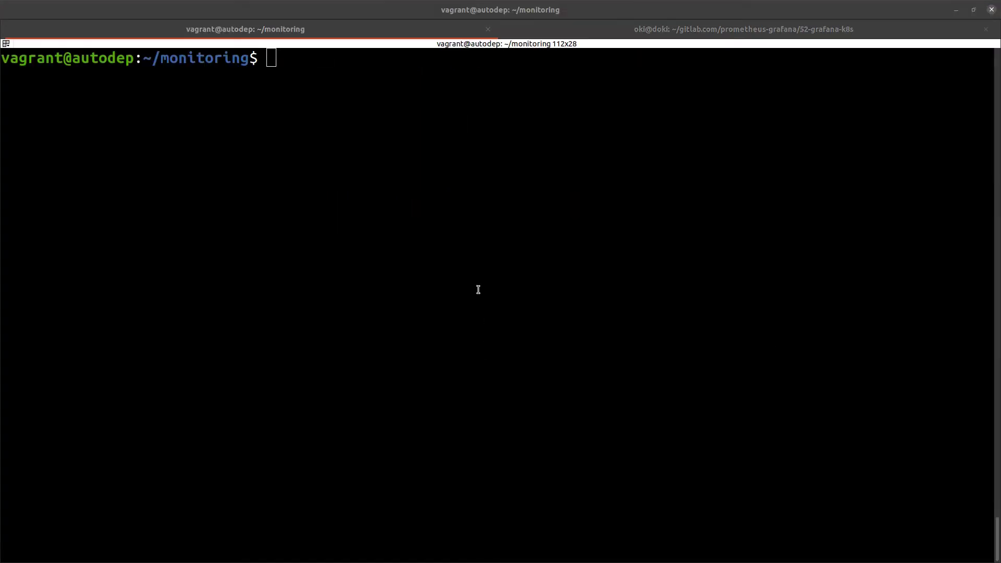
Step: Glance at the Grafana login page in Firefox, then return to the terminal
{"action": "key", "text": "alt+Tab"}
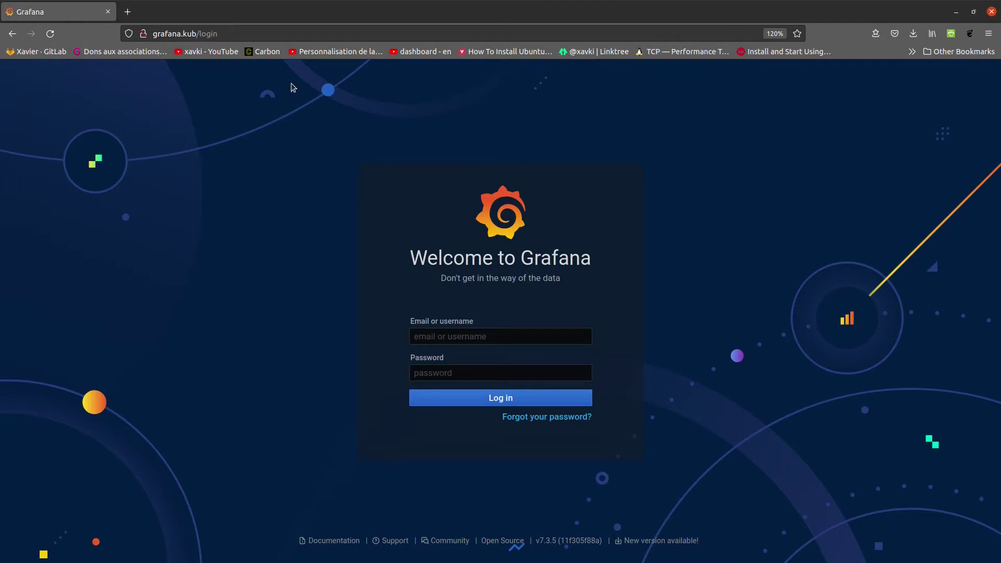
{"action": "left_click", "coordinate": [209, 33]}
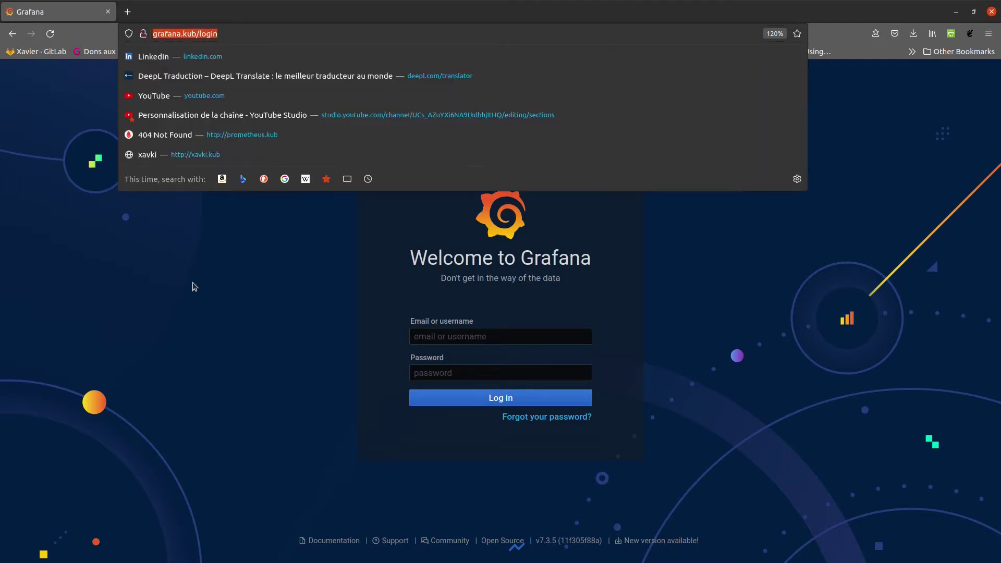
{"action": "left_click", "coordinate": [193, 287]}
{"action": "key", "text": "alt+Tab"}
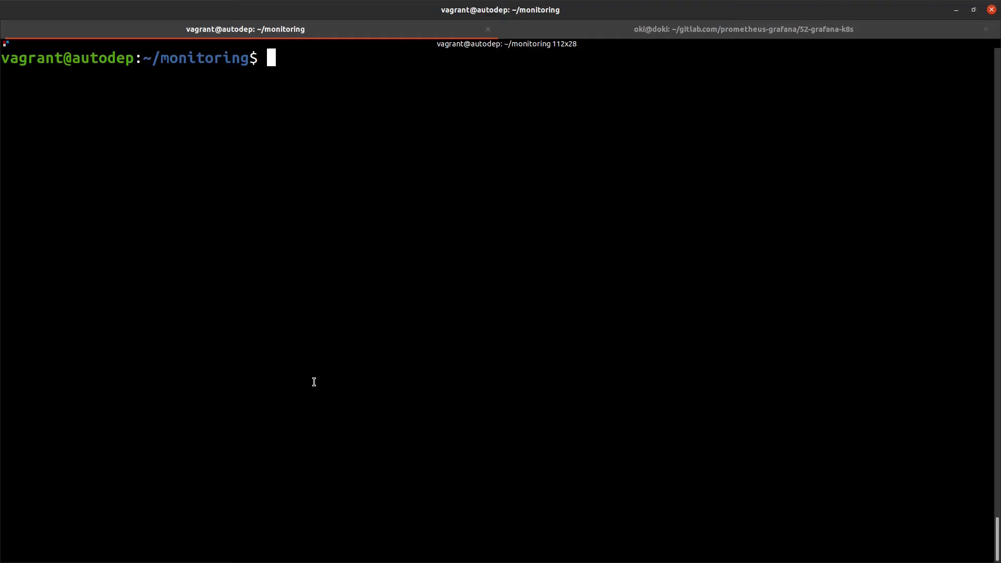
Step: Run kgp and kg secrets, then select the kube-prometheus-stack-grafana secret name
{"action": "type", "text": "kgp"}
{"action": "key", "text": "Return"}
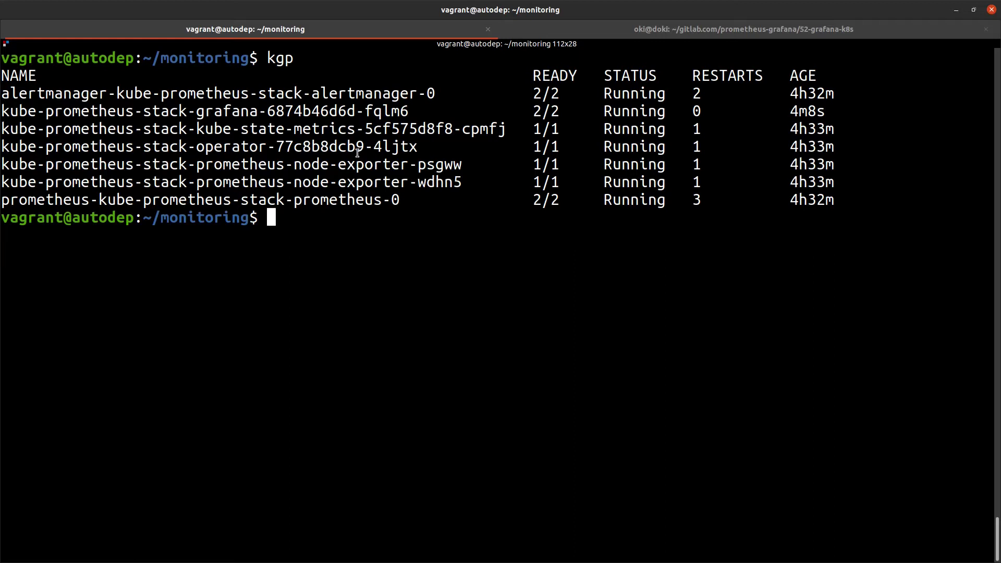
{"action": "type", "text": "kg secrets"}
{"action": "key", "text": "Return"}
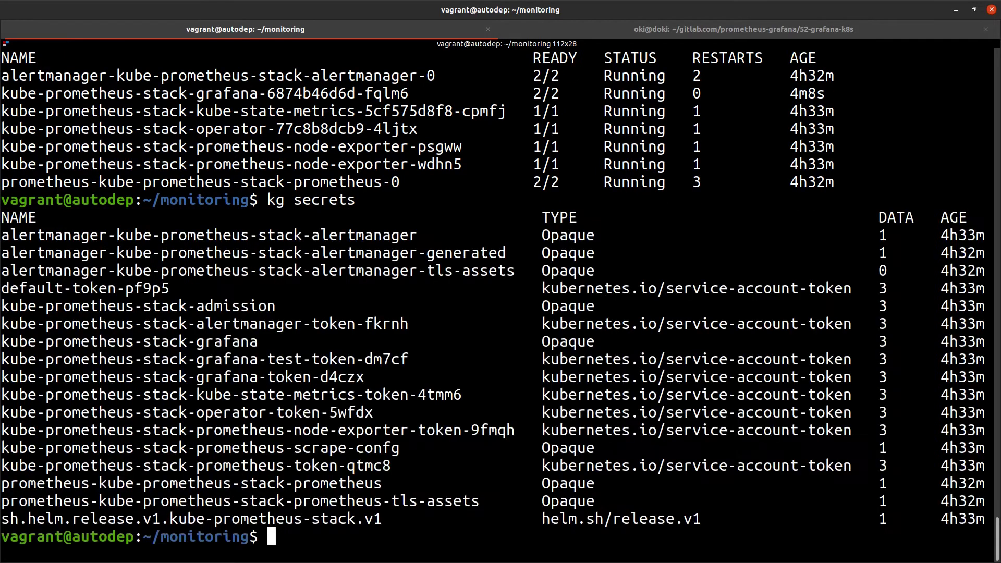
{"action": "double_click", "coordinate": [192, 342]}
{"action": "key", "text": "ctrl+c"}
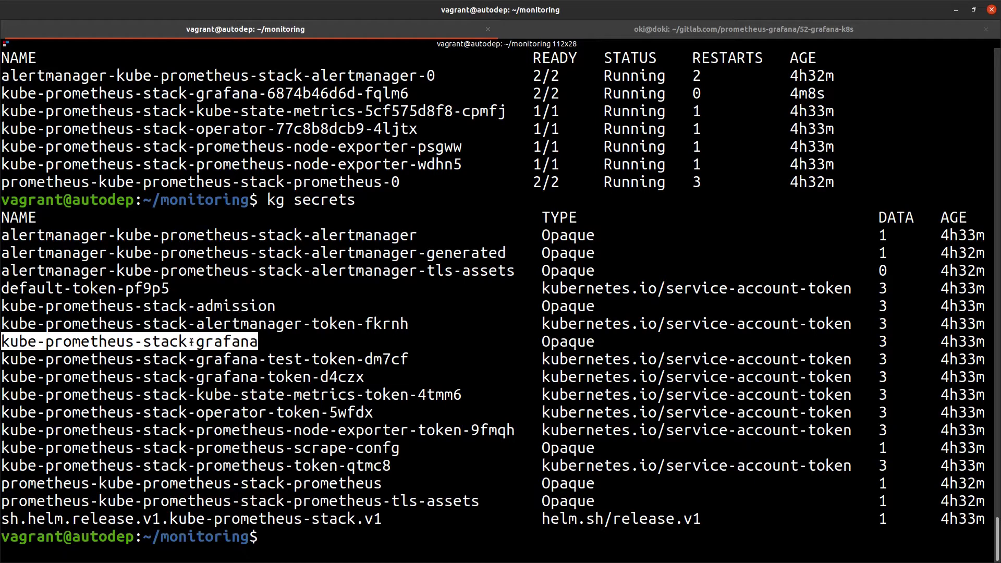
Step: Query the kube-prometheus-stack-grafana secret with -o jsonpath='{.data}', fixing the jsonpath syntax
{"action": "key", "text": "Up"}
{"action": "key", "text": "shift+Insert"}
{"action": "type", "text": "-o jsonpath '{"}
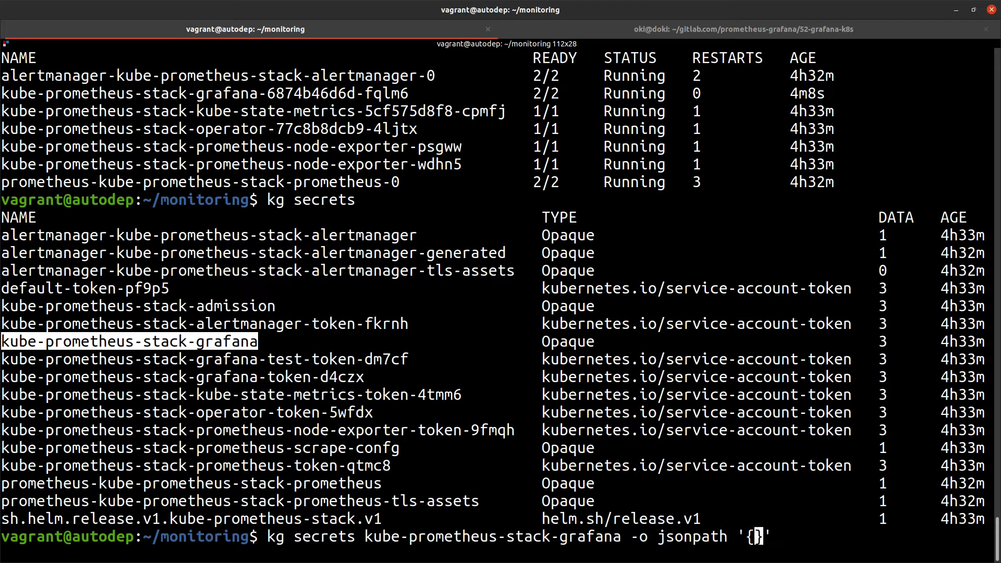
{"action": "type", "text": ".data"}
{"action": "key", "text": "Return"}
{"action": "key", "text": "Up"}
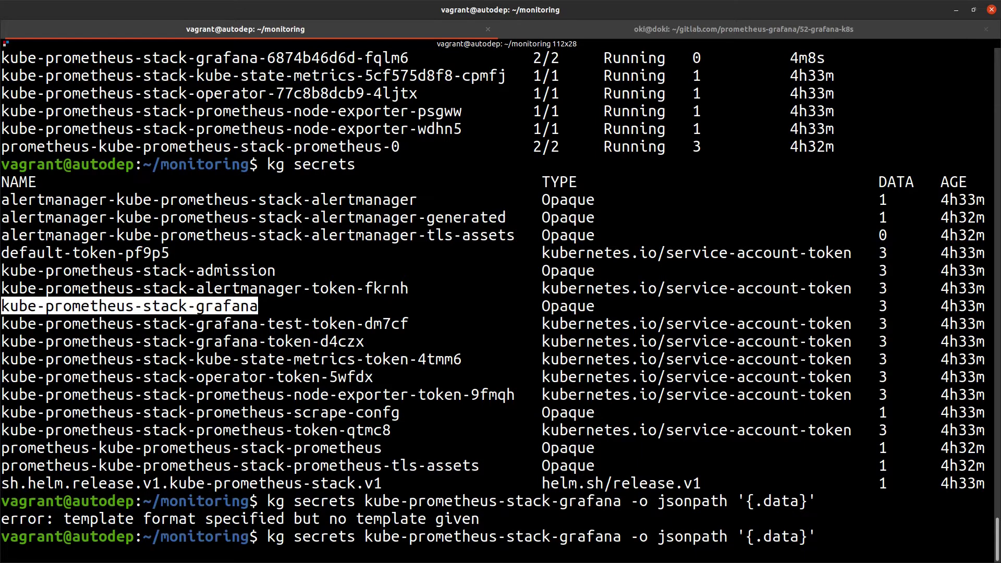
{"action": "key", "text": "Left"}
{"action": "key", "text": "Left"}
{"action": "key", "text": "Left"}
{"action": "key", "text": "Right"}
{"action": "key", "text": "Right"}
{"action": "key", "text": "Right"}
{"action": "key", "text": "Right"}
{"action": "key", "text": "Delete"}
{"action": "type", "text": "="}
{"action": "key", "text": "Return"}
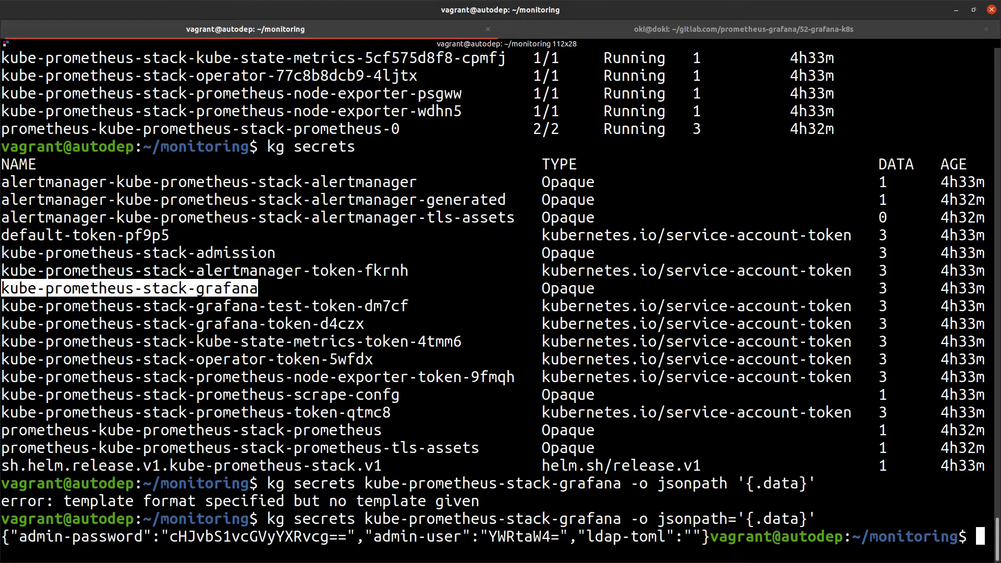
Step: Narrow the query to .admin-password, decode it with base64 -d, and select the password
{"action": "key", "text": "Up"}
{"action": "key", "text": "Left"}
{"action": "key", "text": "Left"}
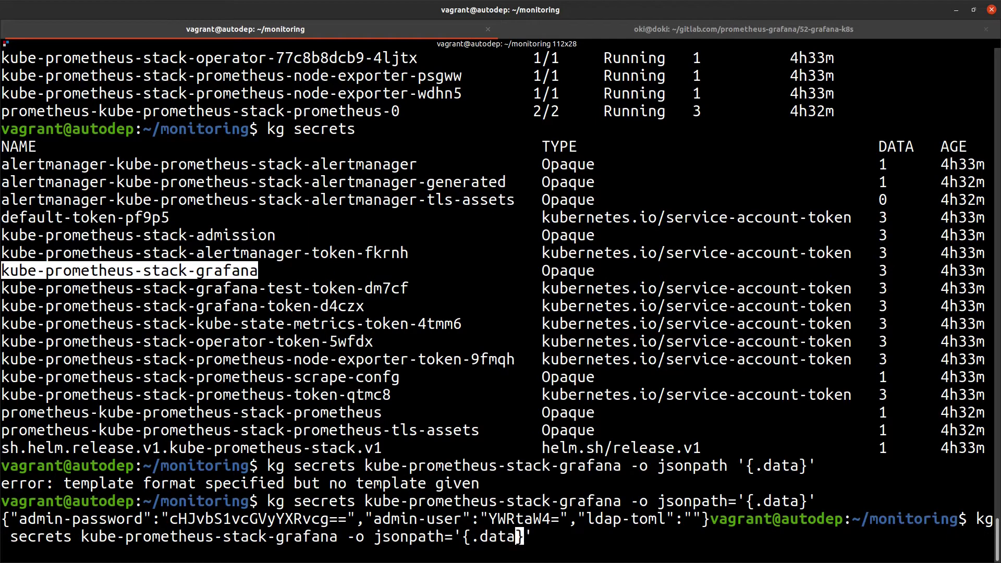
{"action": "type", "text": ".admin-password"}
{"action": "key", "text": "Return"}
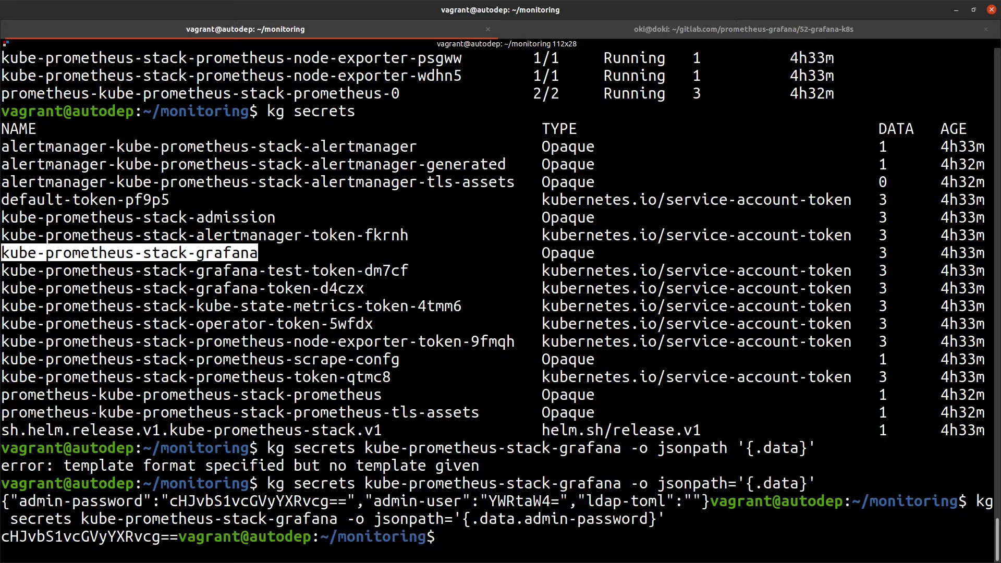
{"action": "key", "text": "Up"}
{"action": "type", "text": "| base64 -d"}
{"action": "key", "text": "Return"}
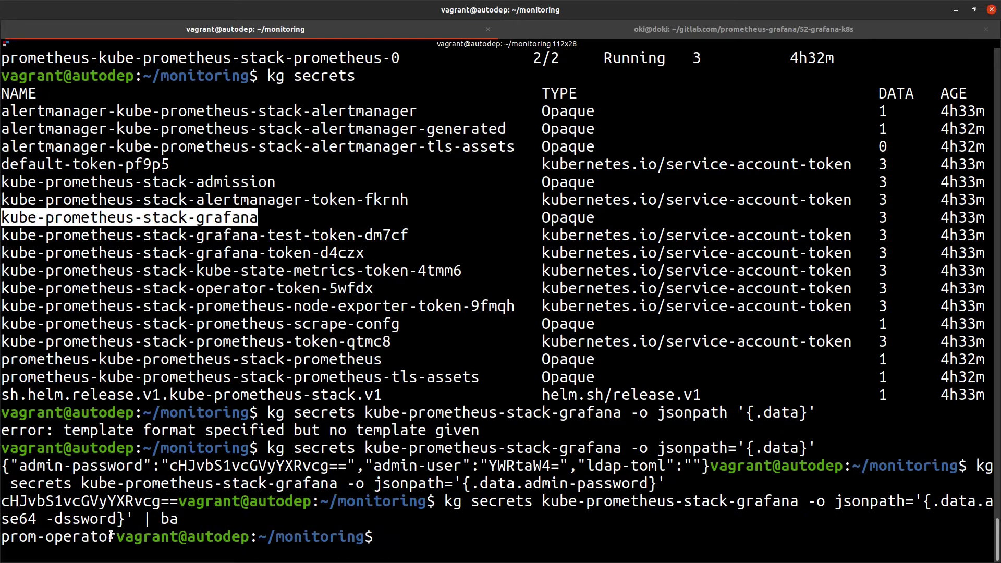
{"action": "left_click_drag", "start_coordinate": [108, 537], "coordinate": [3, 542]}
{"action": "left_click_drag", "start_coordinate": [116, 537], "coordinate": [2, 542]}
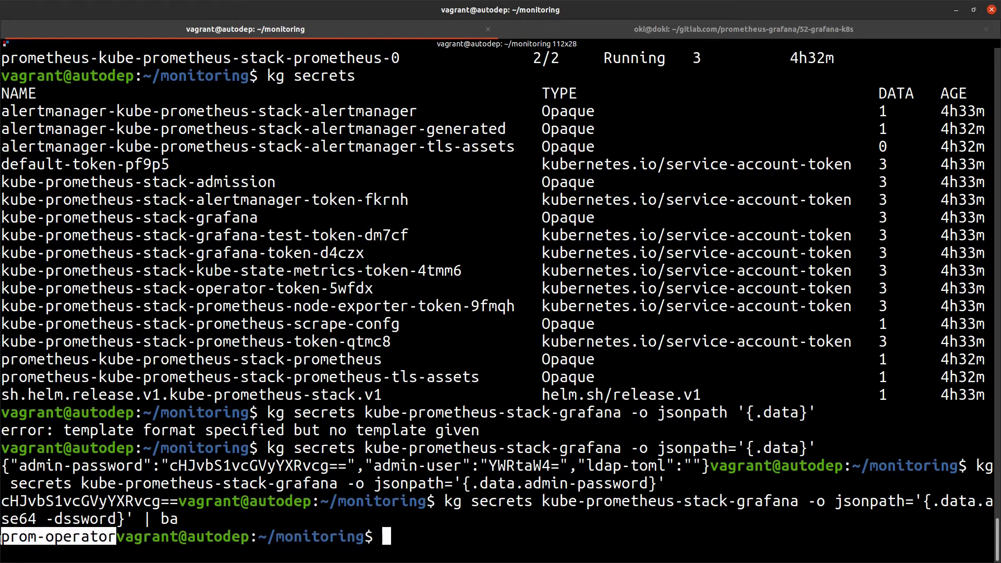
{"action": "key", "text": "alt+Tab"}
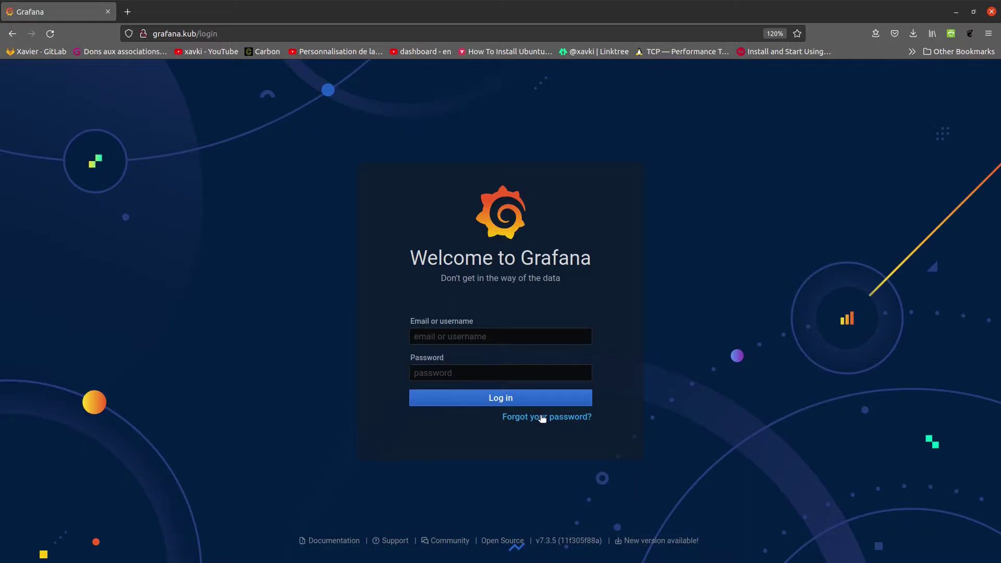
Step: Log in to Grafana as admin with the pasted password, declining to save the login
{"action": "left_click", "coordinate": [443, 336]}
{"action": "type", "text": "admi"}
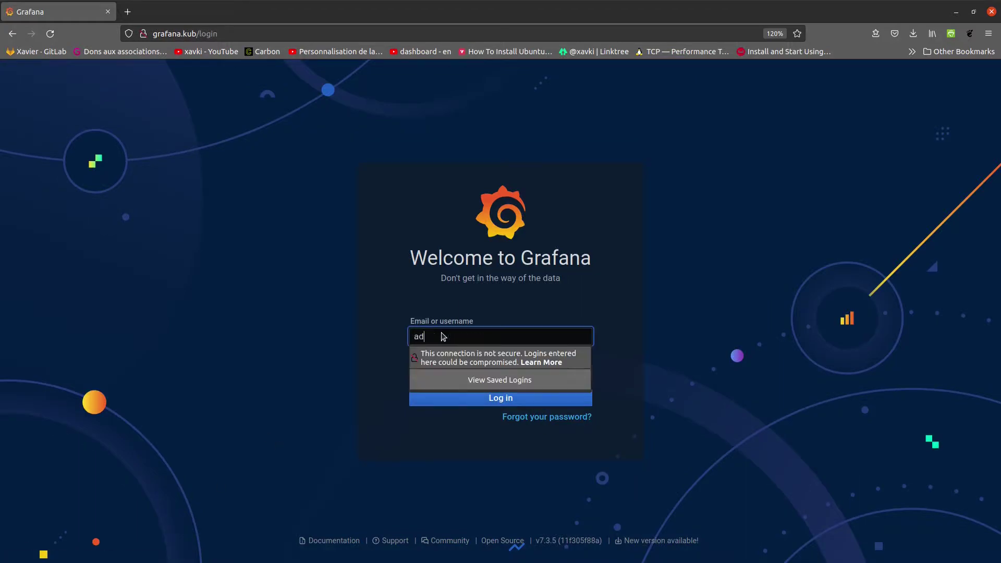
{"action": "type", "text": "n"}
{"action": "key", "text": "Tab"}
{"action": "key", "text": "ctrl+v"}
{"action": "key", "text": "Return"}
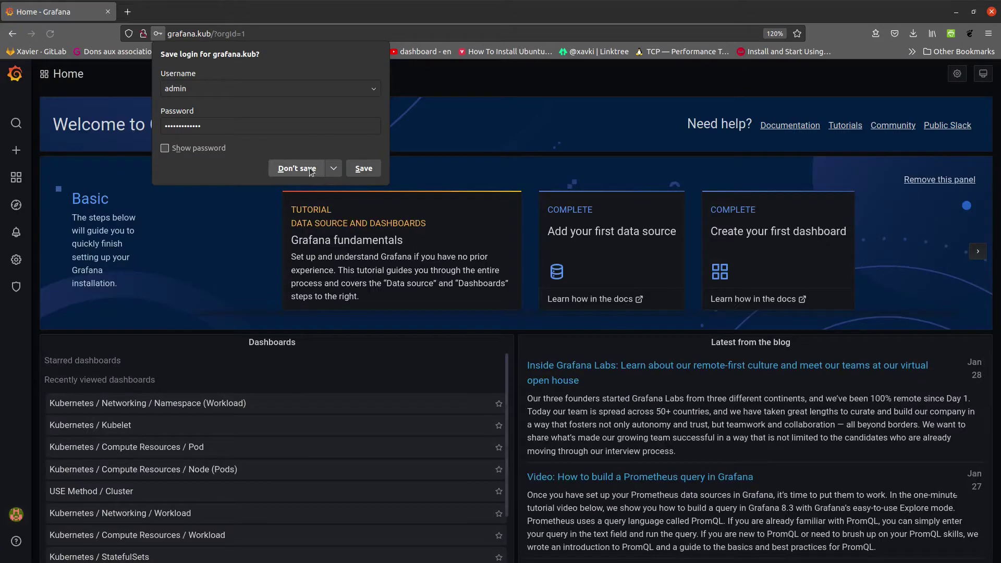
{"action": "left_click", "coordinate": [296, 168]}
{"action": "mouse_move", "coordinate": [16, 178]}
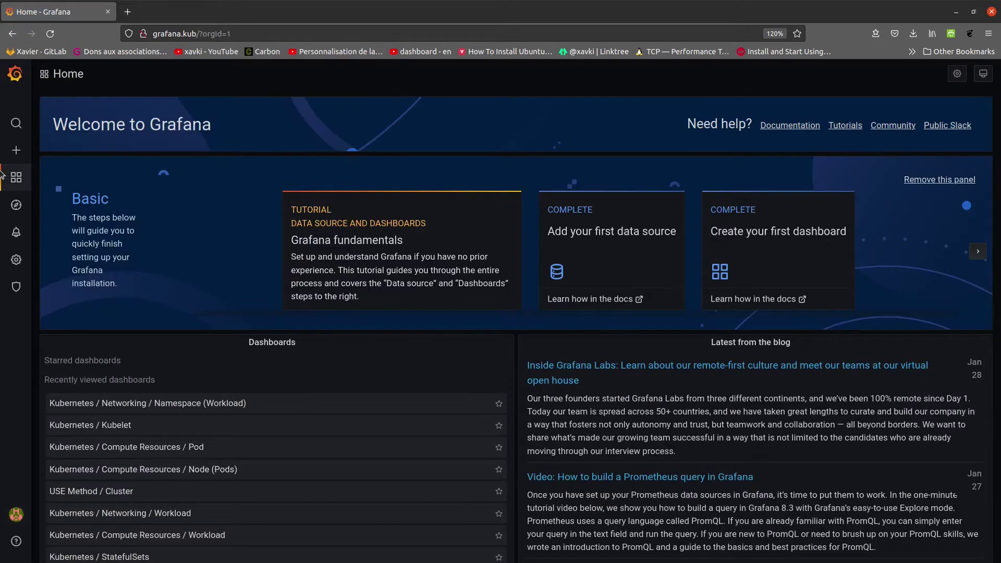
Step: Browse the list of all dashboards, then start a new dashboard
{"action": "left_click", "coordinate": [67, 227]}
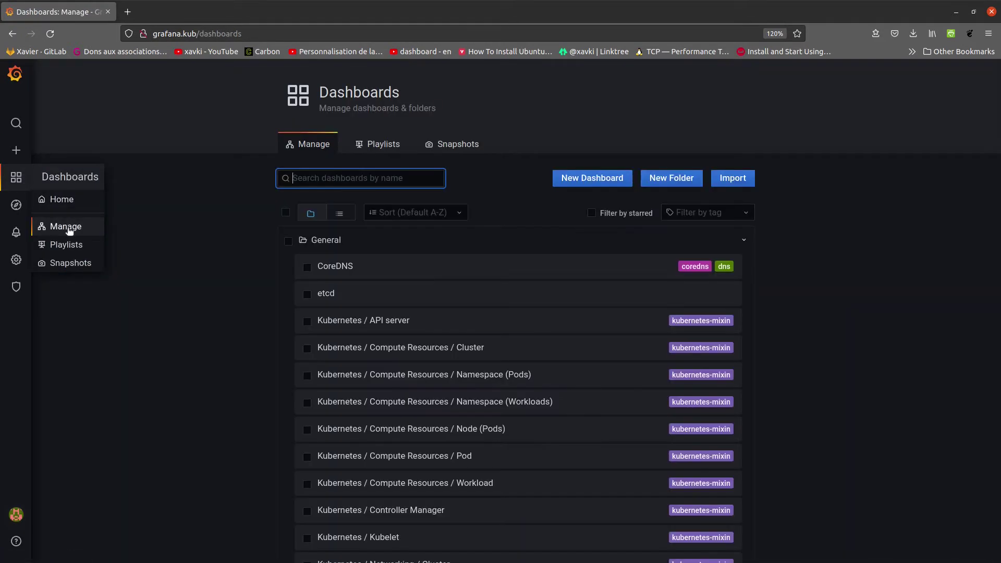
{"action": "left_click", "coordinate": [156, 238]}
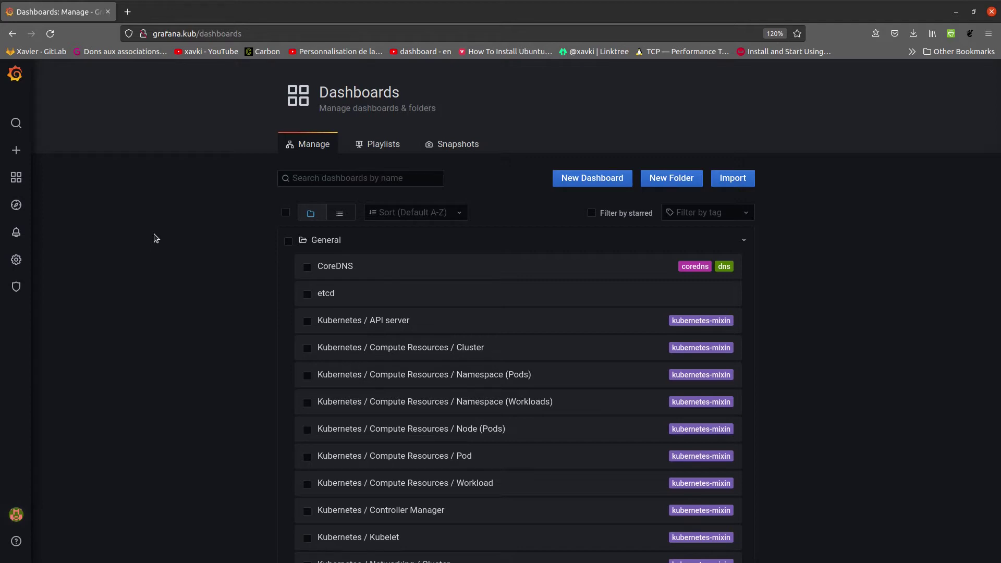
{"action": "scroll", "coordinate": [425, 406], "scroll_direction": "down", "scroll_amount": 7}
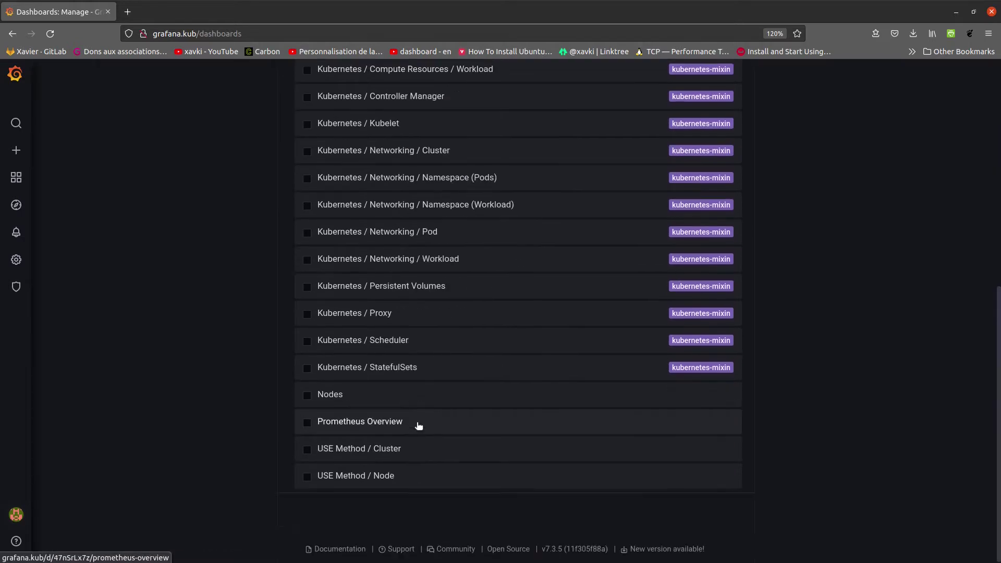
{"action": "scroll", "coordinate": [422, 423], "scroll_direction": "up", "scroll_amount": 4}
{"action": "scroll", "coordinate": [412, 422], "scroll_direction": "up", "scroll_amount": 2}
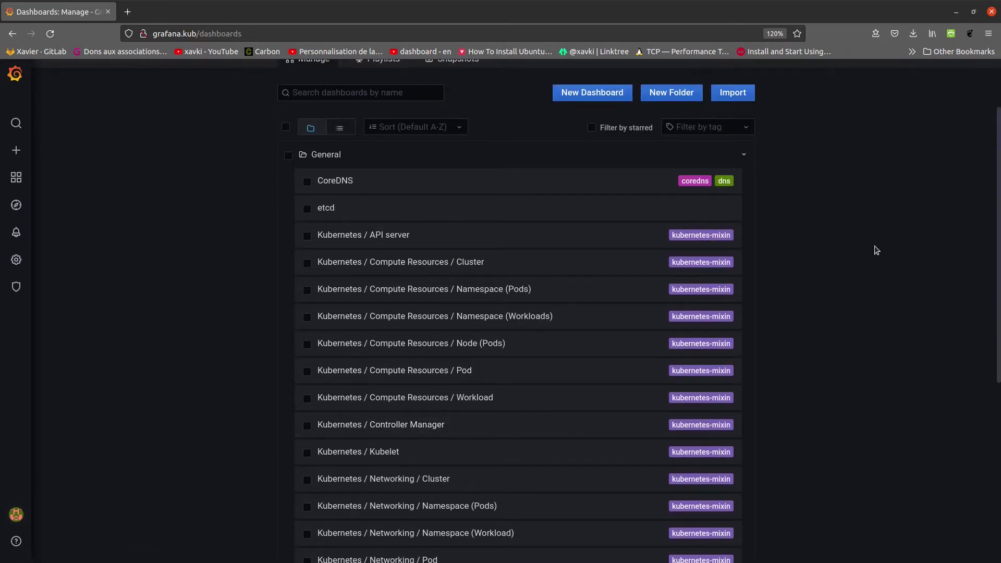
{"action": "scroll", "coordinate": [876, 250], "scroll_direction": "up", "scroll_amount": 2}
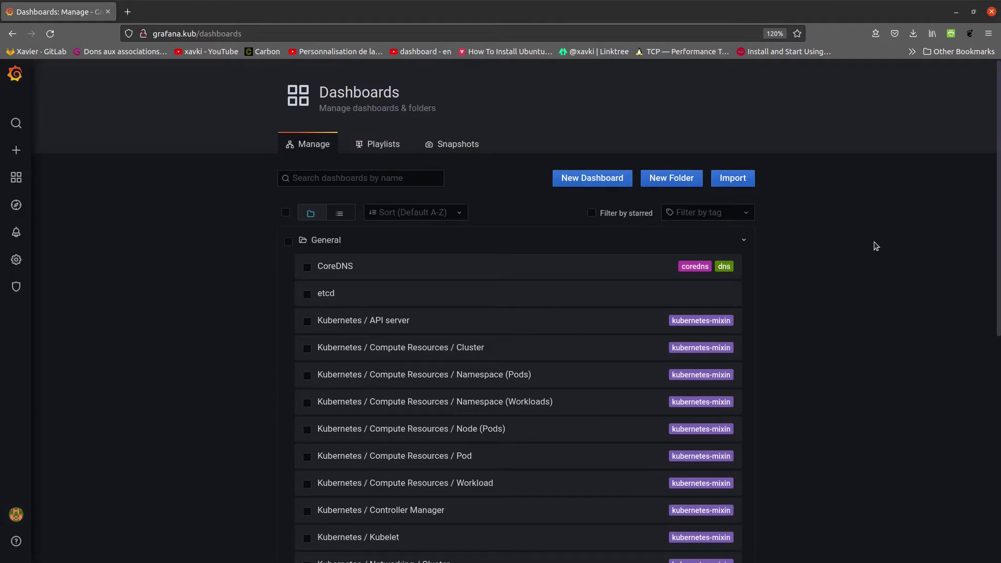
{"action": "left_click", "coordinate": [600, 178]}
Step: Add a first panel querying node_load1 with the time range set to Last 15 minutes
{"action": "left_click", "coordinate": [256, 175]}
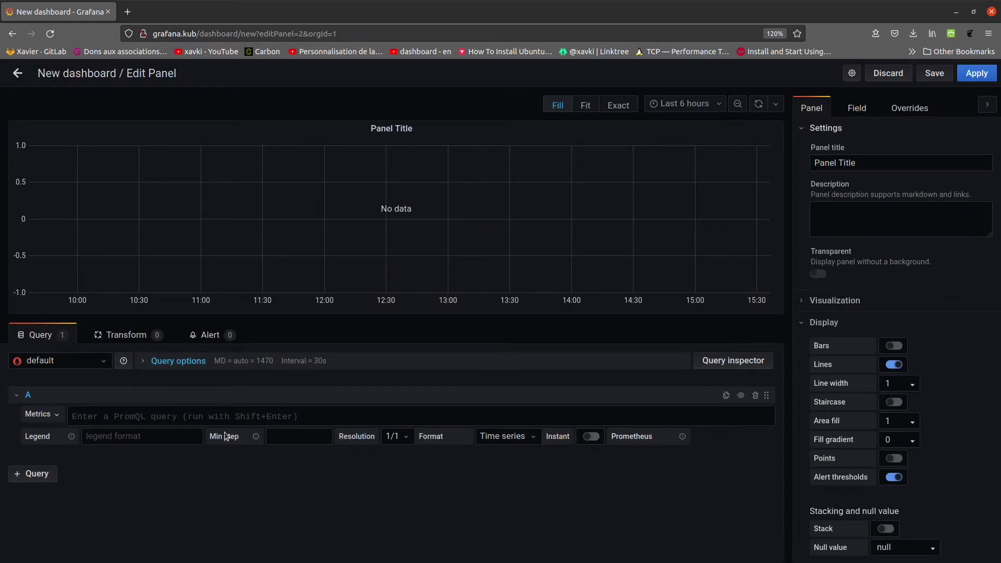
{"action": "type", "text": "load"}
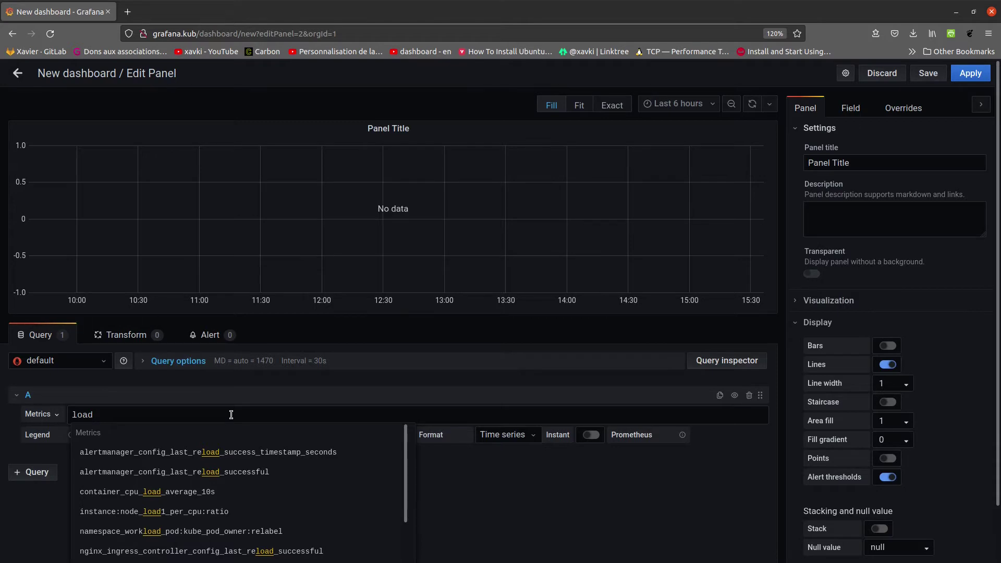
{"action": "type", "text": "_"}
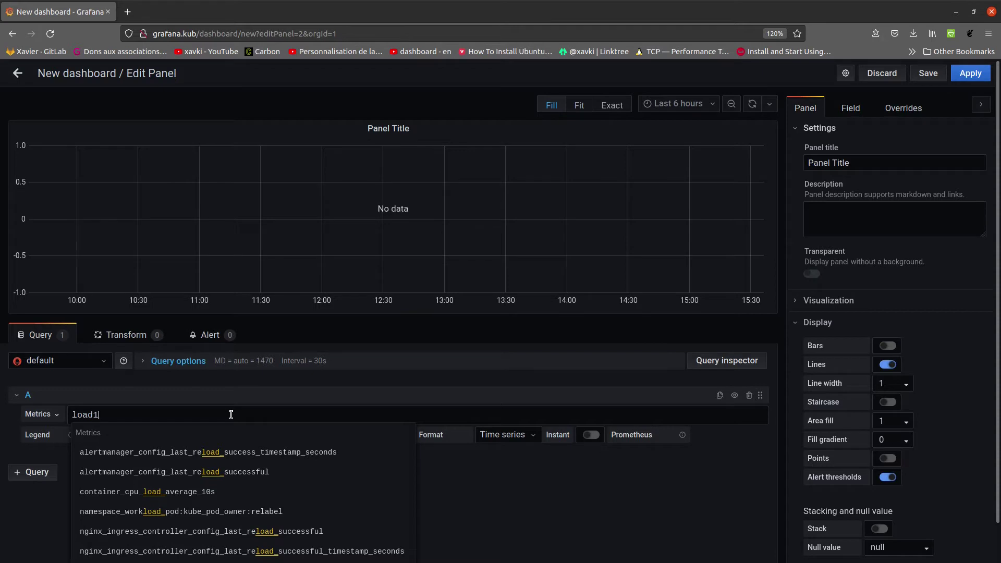
{"action": "key", "text": "Down"}
{"action": "key", "text": "Down"}
{"action": "key", "text": "Tab"}
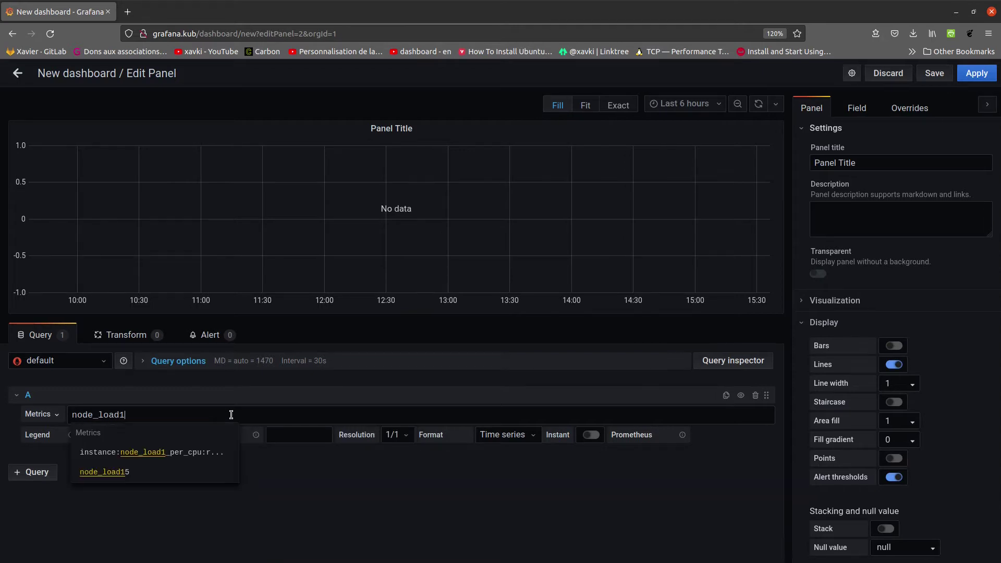
{"action": "key", "text": "Return"}
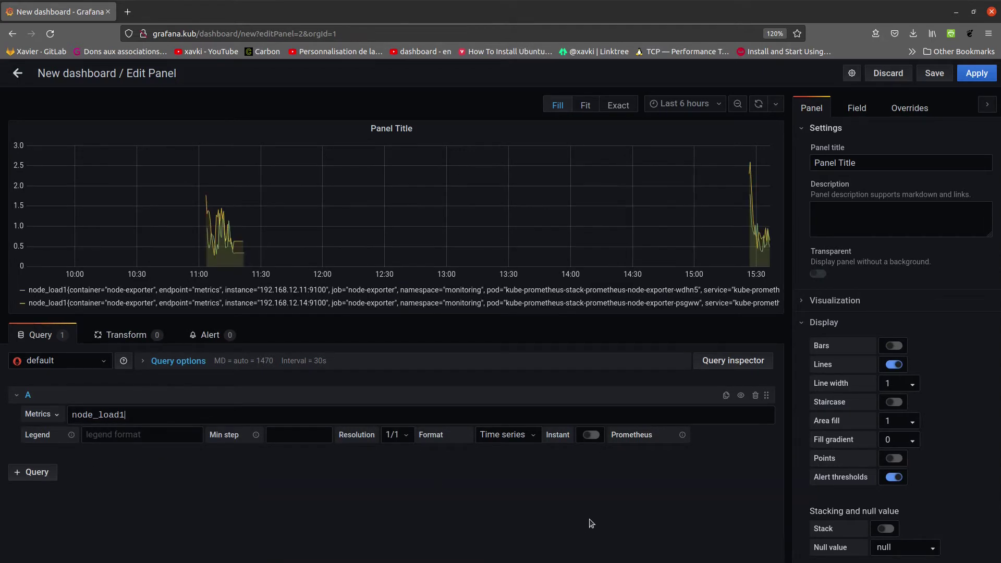
{"action": "left_click", "coordinate": [685, 104]}
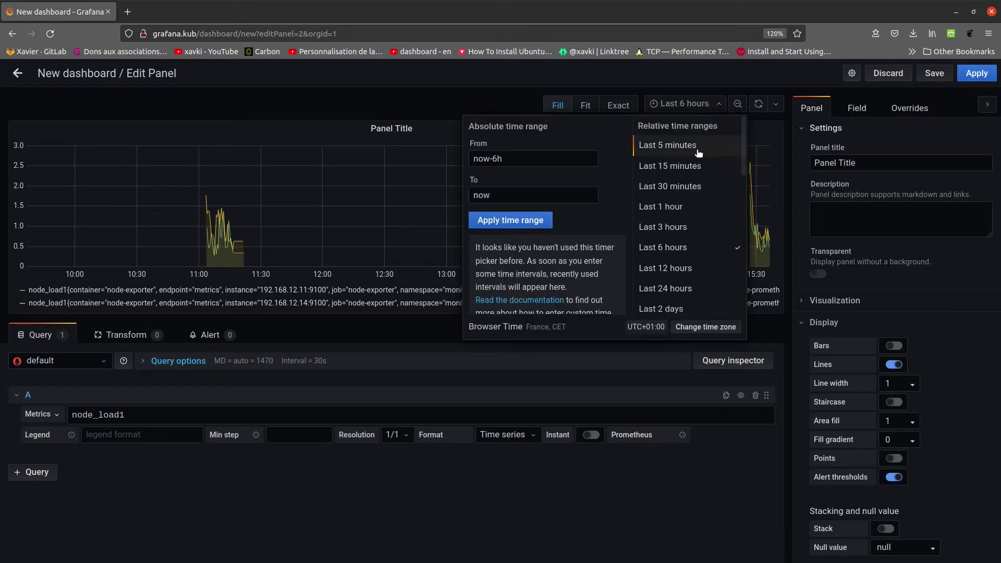
{"action": "left_click", "coordinate": [691, 167]}
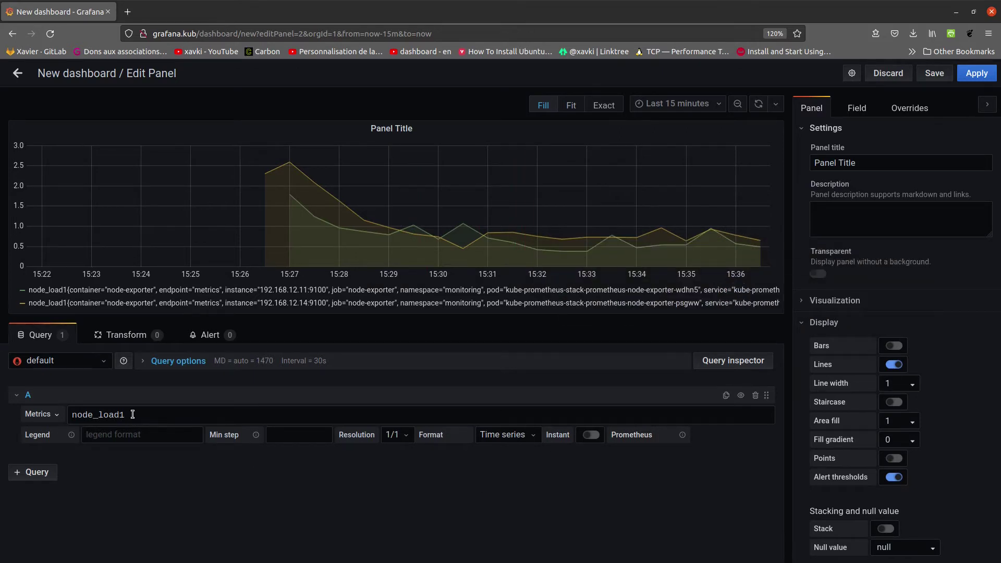
{"action": "left_click", "coordinate": [36, 472]}
Step: Add query B with the node_load15 metric and run it
{"action": "left_click", "coordinate": [158, 488]}
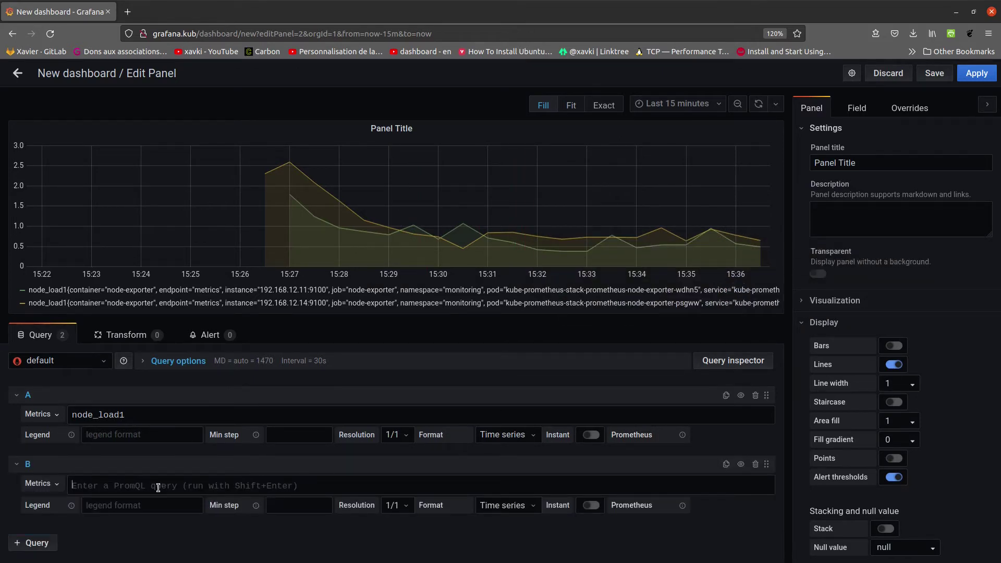
{"action": "type", "text": "node_loa"}
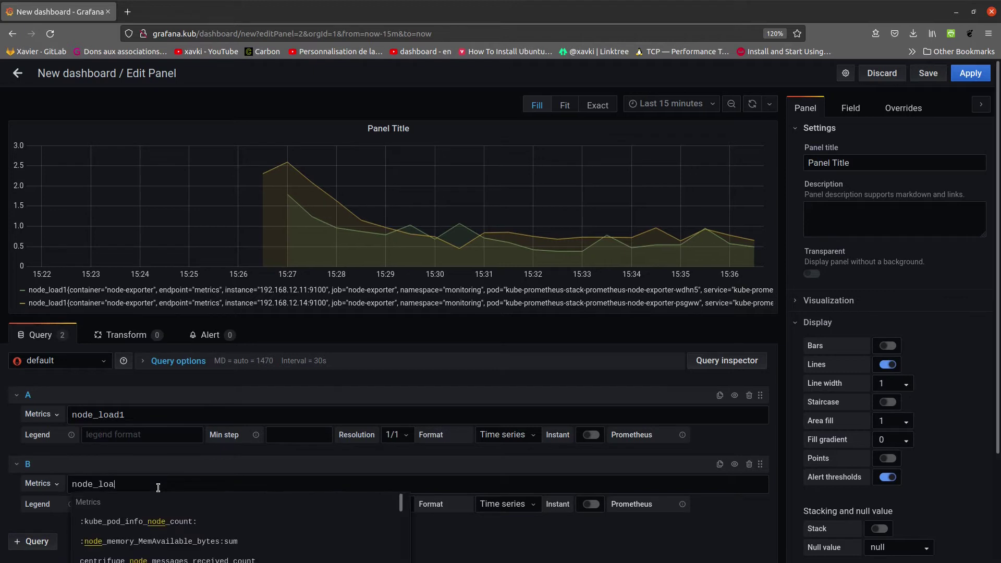
{"action": "type", "text": "d"}
{"action": "key", "text": "Down"}
{"action": "key", "text": "Down"}
{"action": "key", "text": "Down"}
{"action": "key", "text": "Return"}
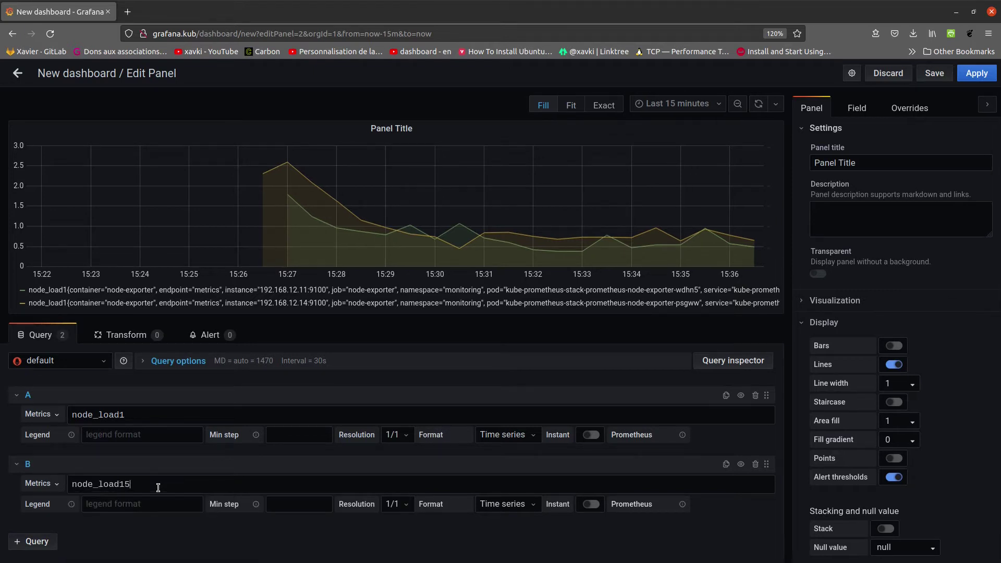
{"action": "key", "text": "Return"}
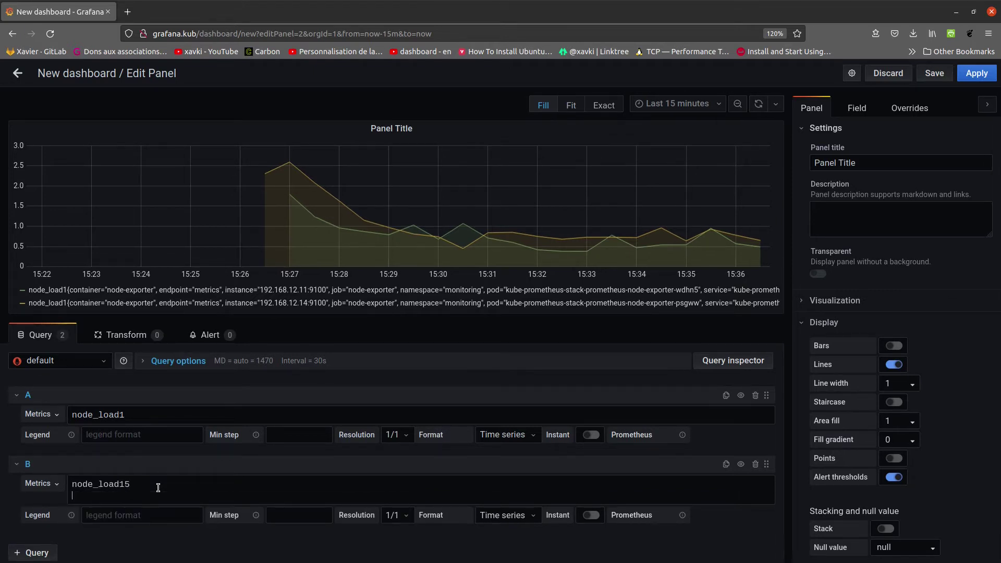
{"action": "key", "text": "BackSpace"}
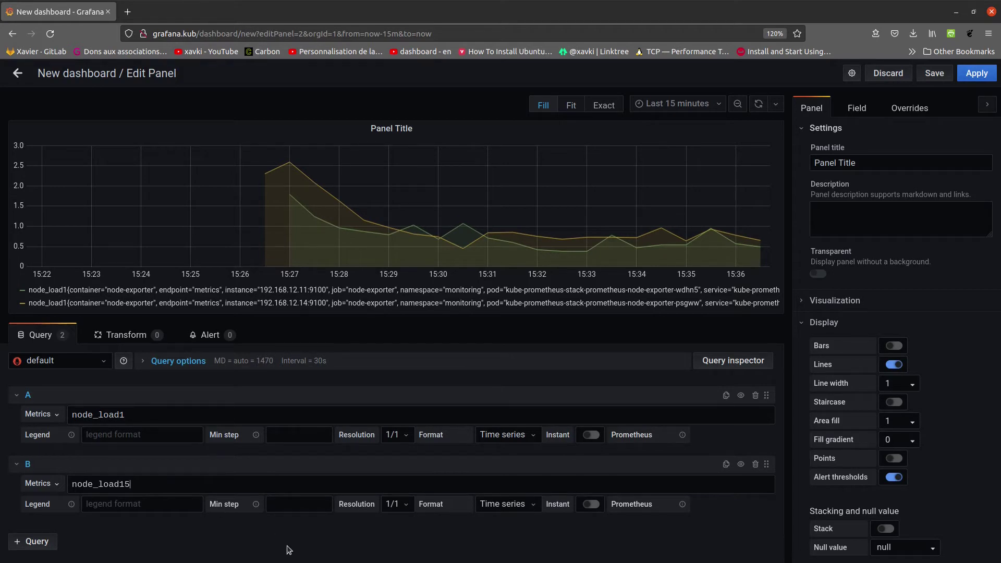
{"action": "left_click", "coordinate": [290, 550]}
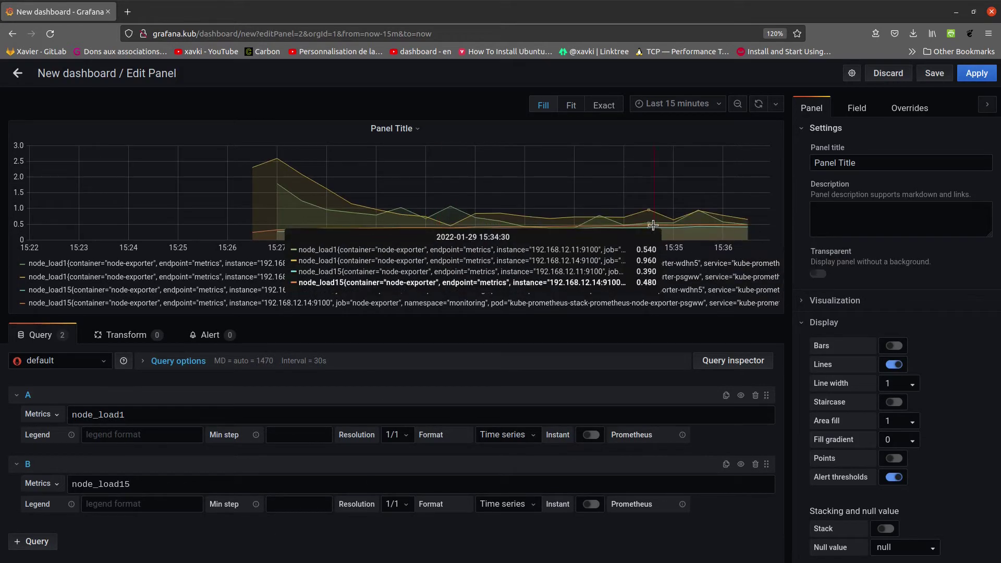
Step: Set query B's legend format to {{instance}}
{"action": "left_click", "coordinate": [123, 501]}
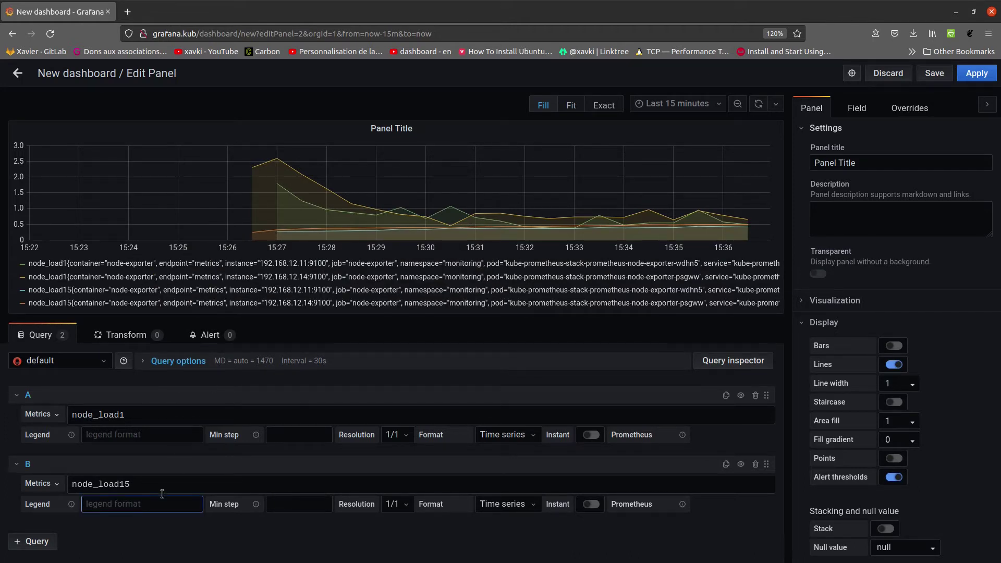
{"action": "type", "text": "{{"}
{"action": "type", "text": "insranc"}
{"action": "key", "text": "BackSpace"}
{"action": "key", "text": "BackSpace"}
{"action": "key", "text": "BackSpace"}
{"action": "key", "text": "BackSpace"}
{"action": "type", "text": "tance"}
{"action": "key", "text": "ctrl+a"}
{"action": "type", "text": "c"}
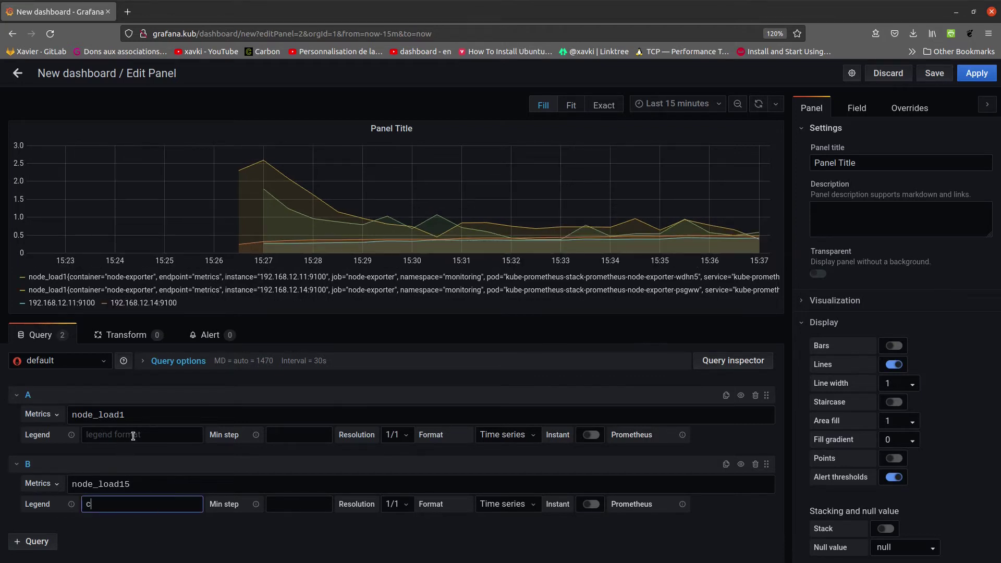
Step: Copy the {{instance}} legend into query A and apply it so instance IPs show
{"action": "left_click", "coordinate": [133, 436]}
{"action": "key", "text": "ctrl+a"}
{"action": "key", "text": "BackSpace"}
{"action": "left_click", "coordinate": [125, 505]}
{"action": "key", "text": "ctrl+z"}
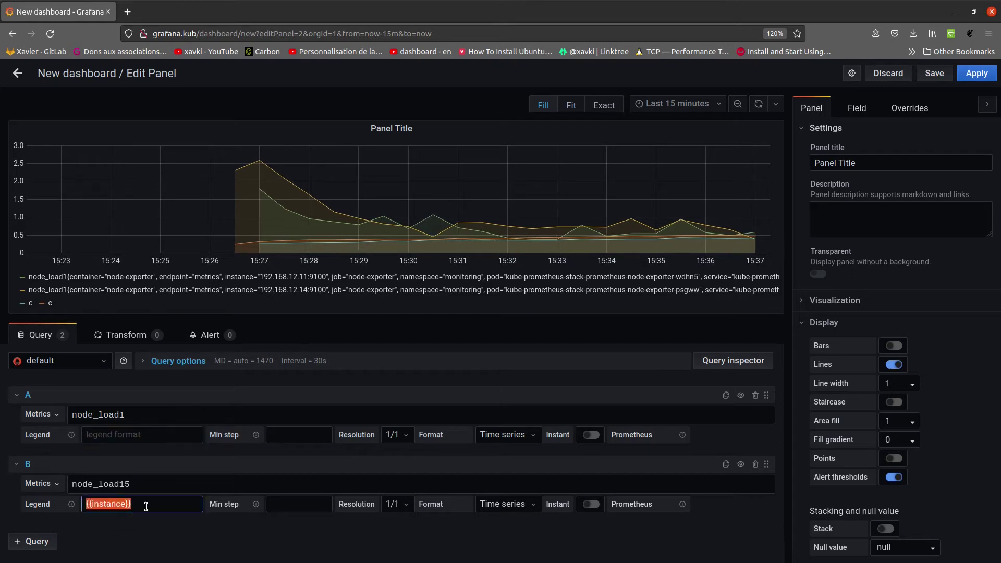
{"action": "key", "text": "ctrl+a"}
{"action": "key", "text": "ctrl+c"}
{"action": "left_click", "coordinate": [118, 442]}
{"action": "key", "text": "ctrl+v"}
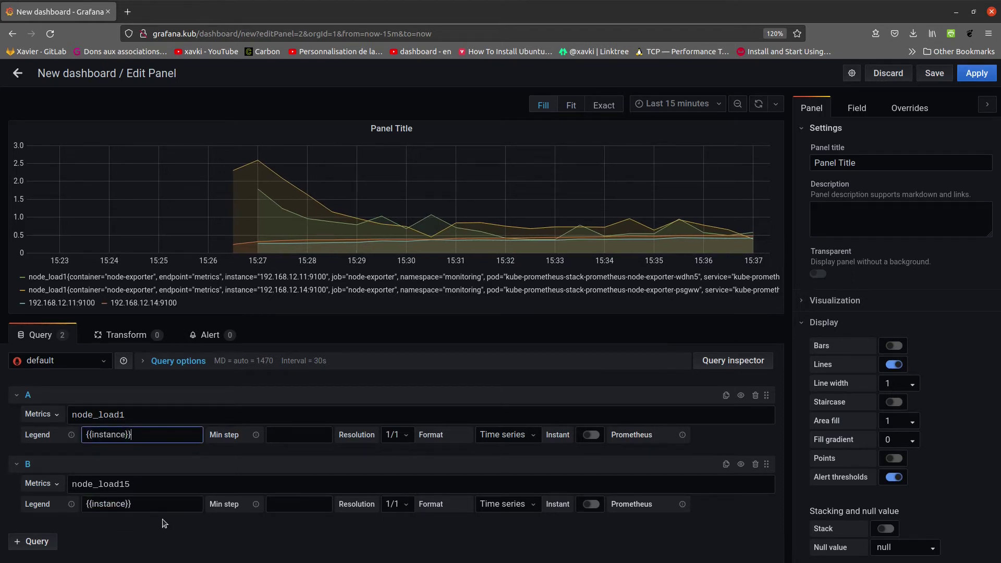
{"action": "left_click", "coordinate": [163, 522]}
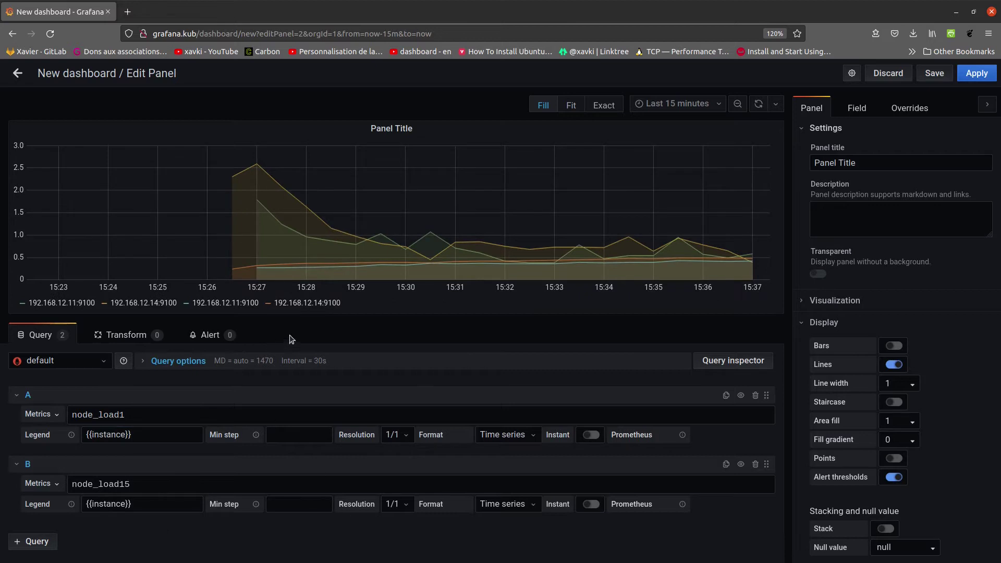
{"action": "left_click_drag", "start_coordinate": [874, 159], "coordinate": [782, 145]}
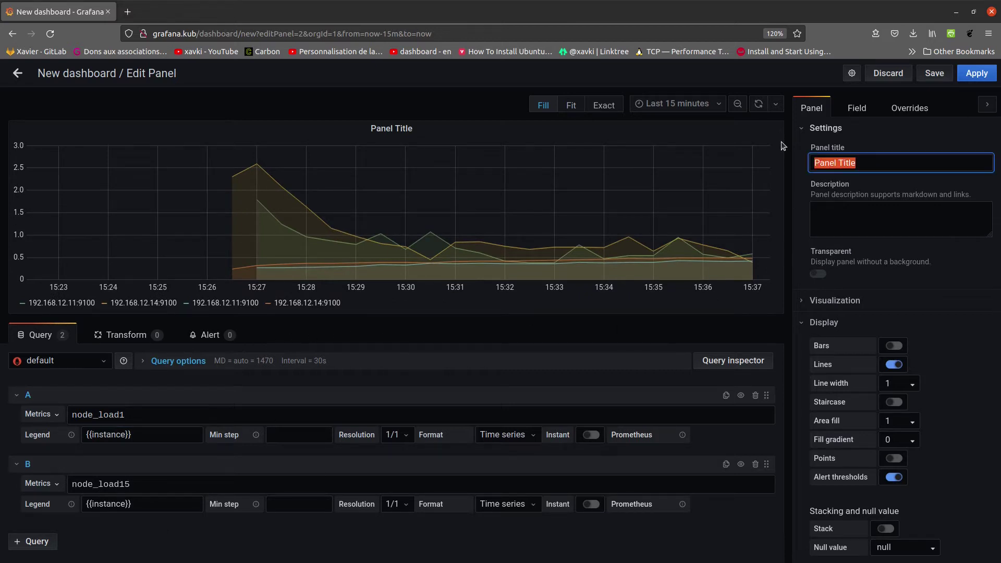
Step: Title the panel LoadAverage and try Bars before returning to lines only
{"action": "type", "text": "LoadAvera"}
{"action": "type", "text": "ge"}
{"action": "left_click", "coordinate": [633, 538]}
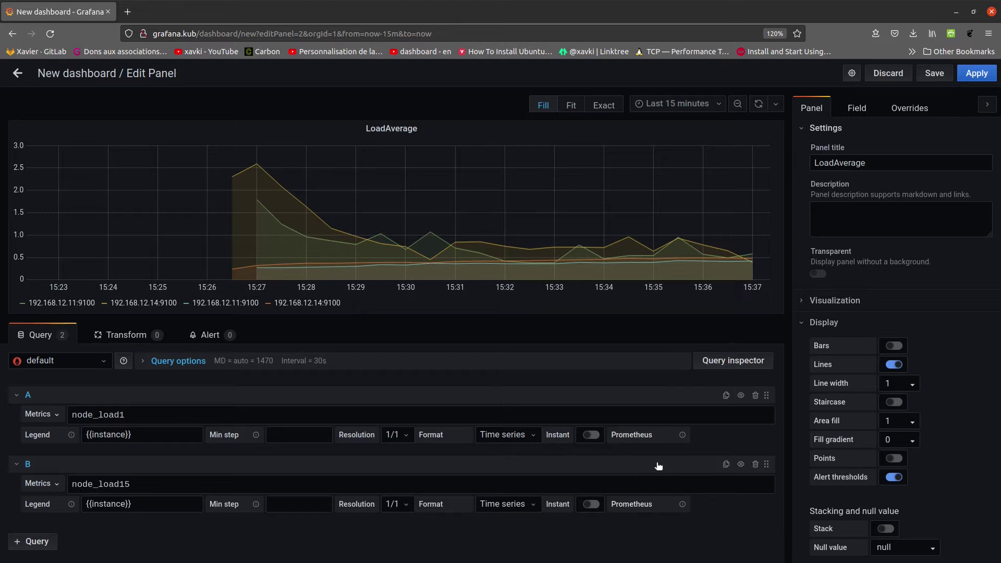
{"action": "left_click", "coordinate": [901, 346]}
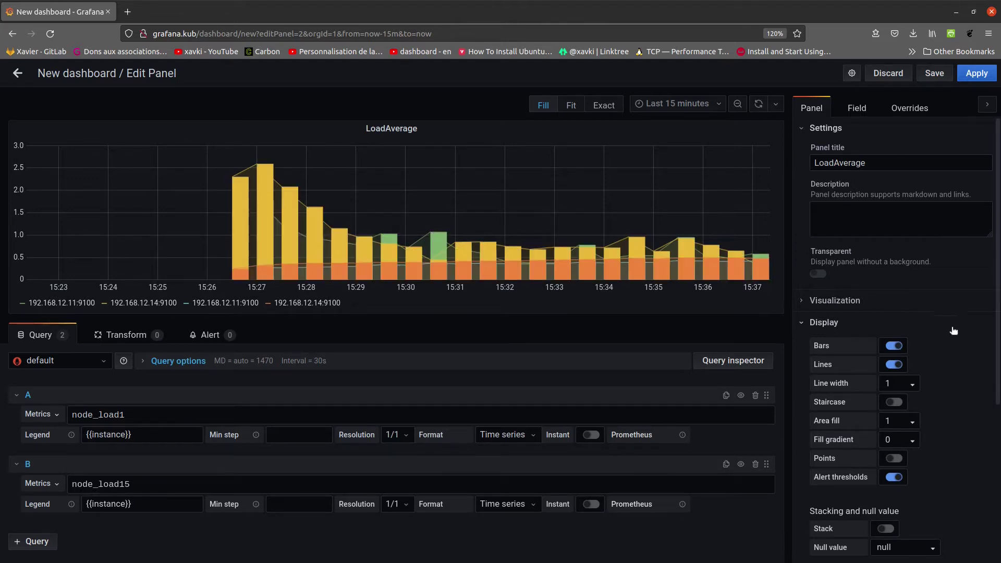
{"action": "left_click", "coordinate": [895, 347]}
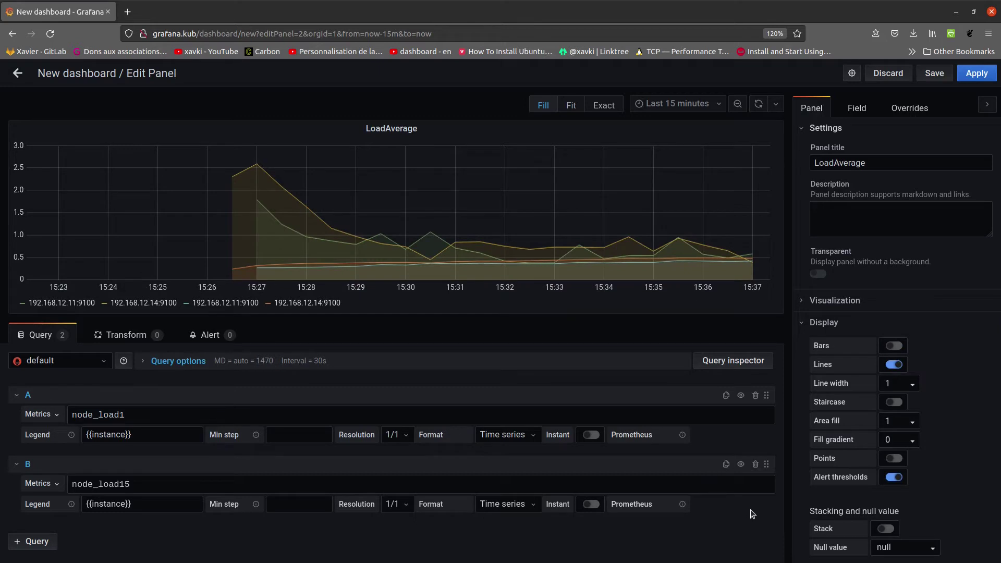
{"action": "scroll", "coordinate": [961, 370], "scroll_direction": "down", "scroll_amount": 1}
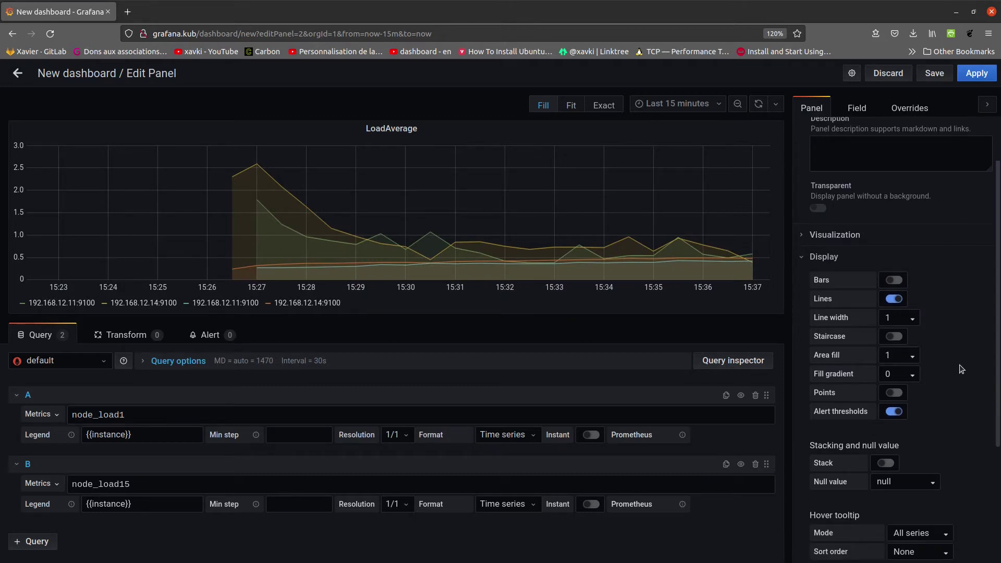
Step: Make LoadAverage transparent, apply it without saving, and stretch it to nearly full width
{"action": "scroll", "coordinate": [961, 369], "scroll_direction": "up", "scroll_amount": 1}
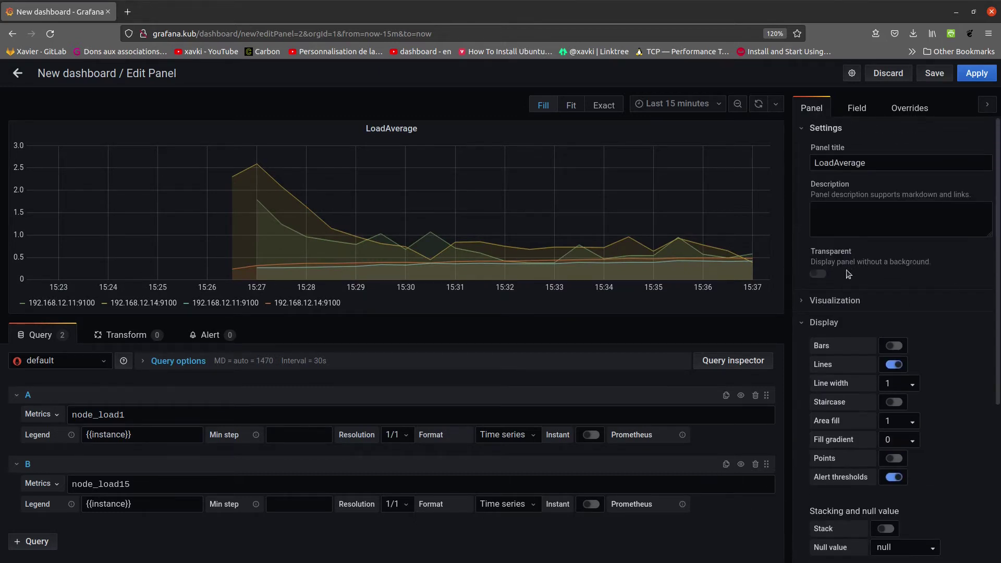
{"action": "left_click", "coordinate": [818, 274]}
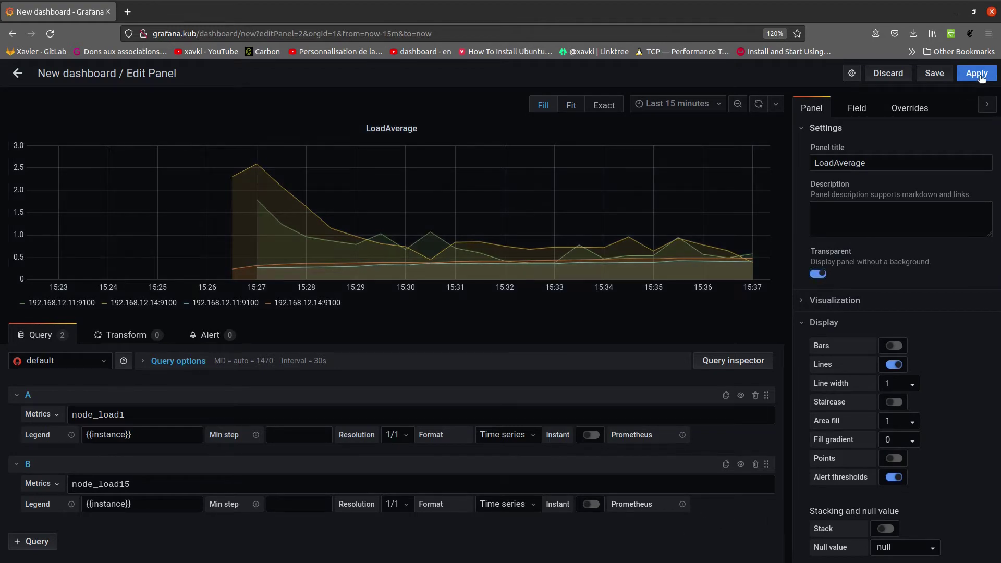
{"action": "left_click", "coordinate": [934, 73]}
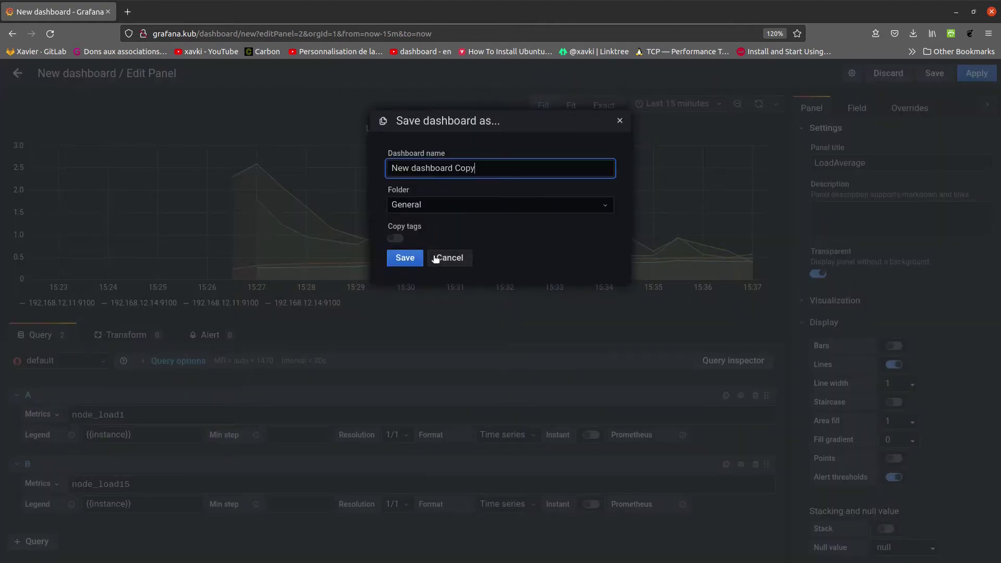
{"action": "left_click", "coordinate": [441, 260]}
{"action": "left_click", "coordinate": [995, 74]}
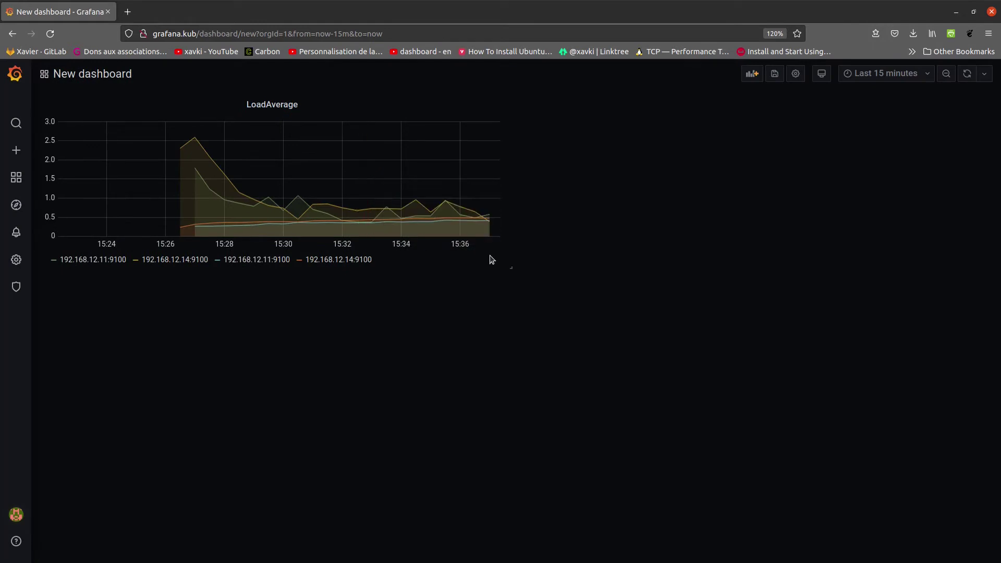
{"action": "left_click_drag", "start_coordinate": [510, 276], "coordinate": [883, 406]}
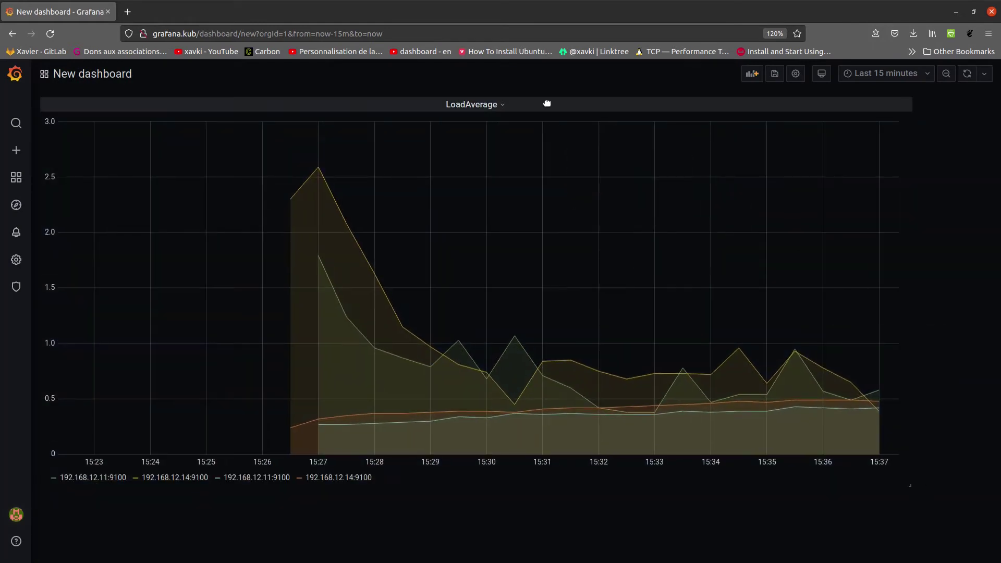
{"action": "left_click_drag", "start_coordinate": [545, 104], "coordinate": [589, 105]}
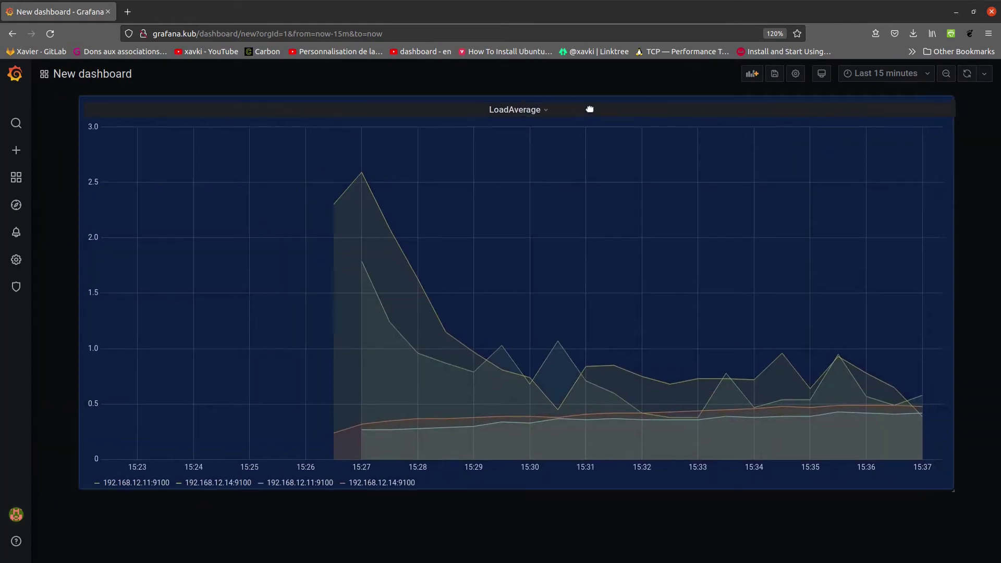
Step: Select all of the dashboard's JSON Model in dashboard settings
{"action": "left_click", "coordinate": [797, 75]}
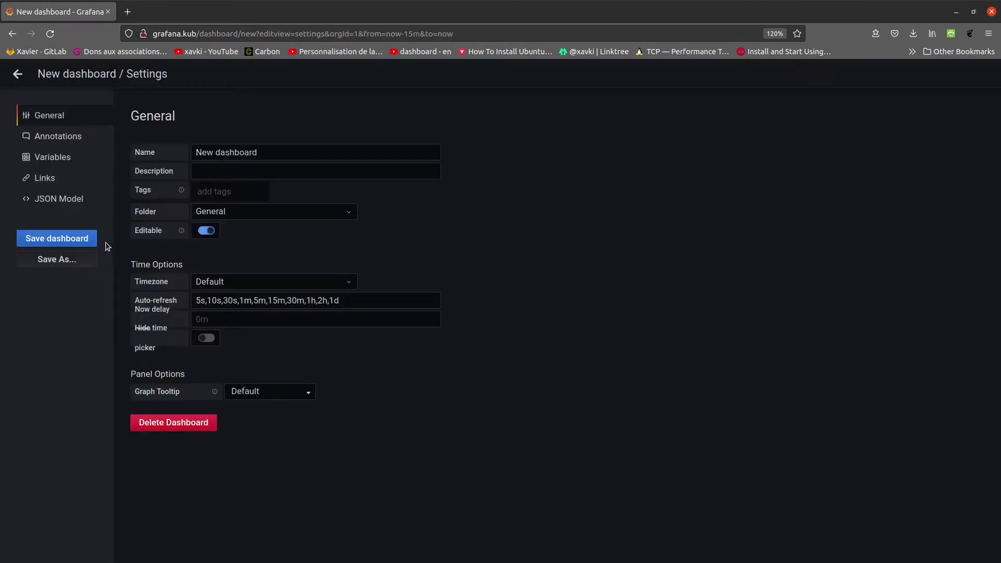
{"action": "left_click", "coordinate": [59, 199]}
{"action": "left_click", "coordinate": [412, 343]}
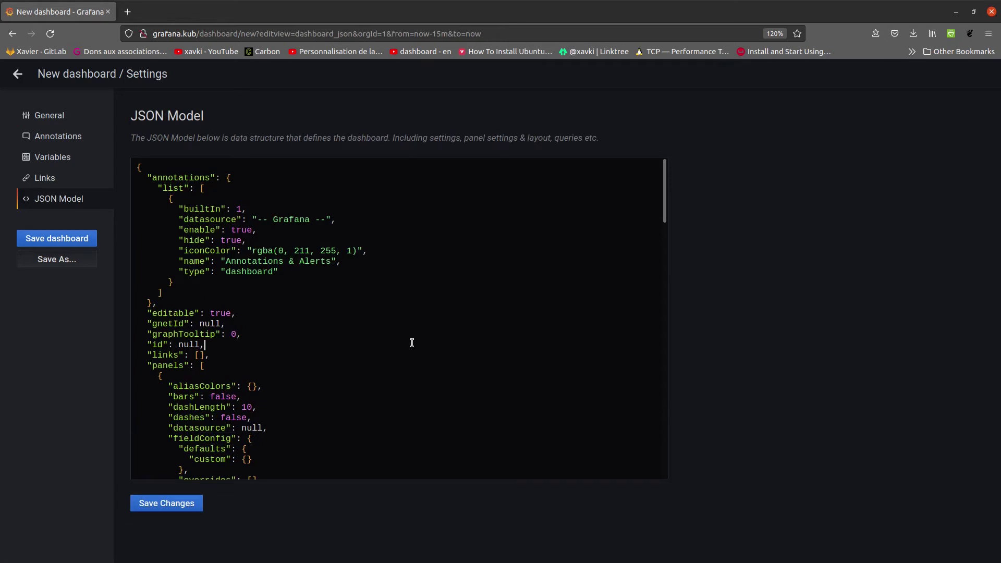
{"action": "key", "text": "ctrl+a"}
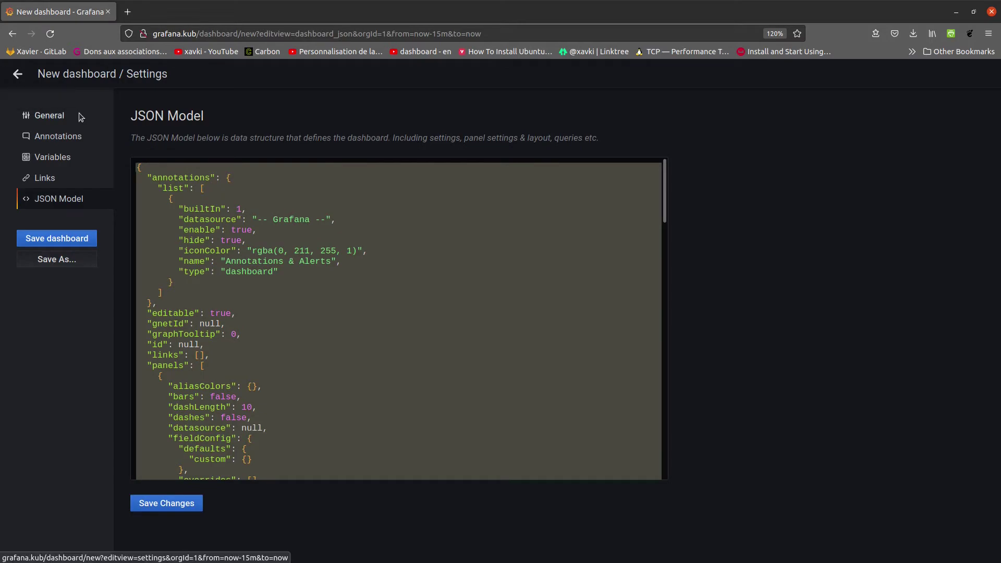
{"action": "key", "text": "alt+Tab"}
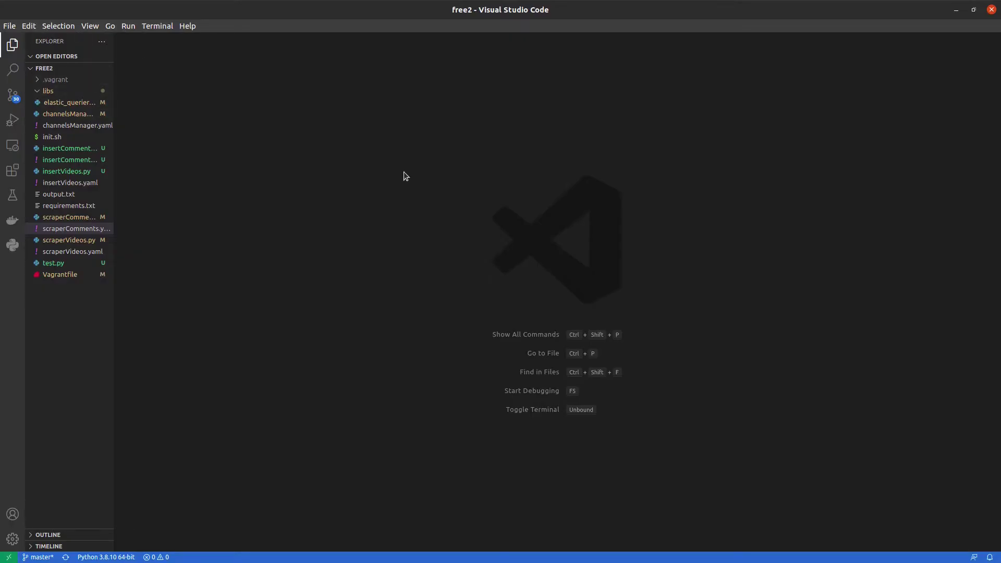
Step: Paste the dashboard JSON into a new untitled file and add a blank line at the top
{"action": "key", "text": "ctrl+n"}
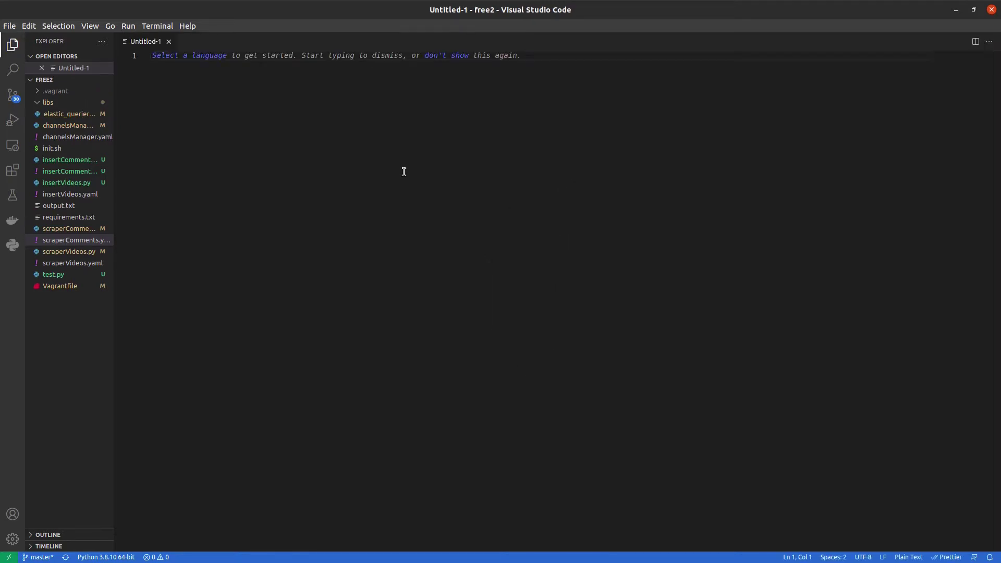
{"action": "key", "text": "ctrl+v"}
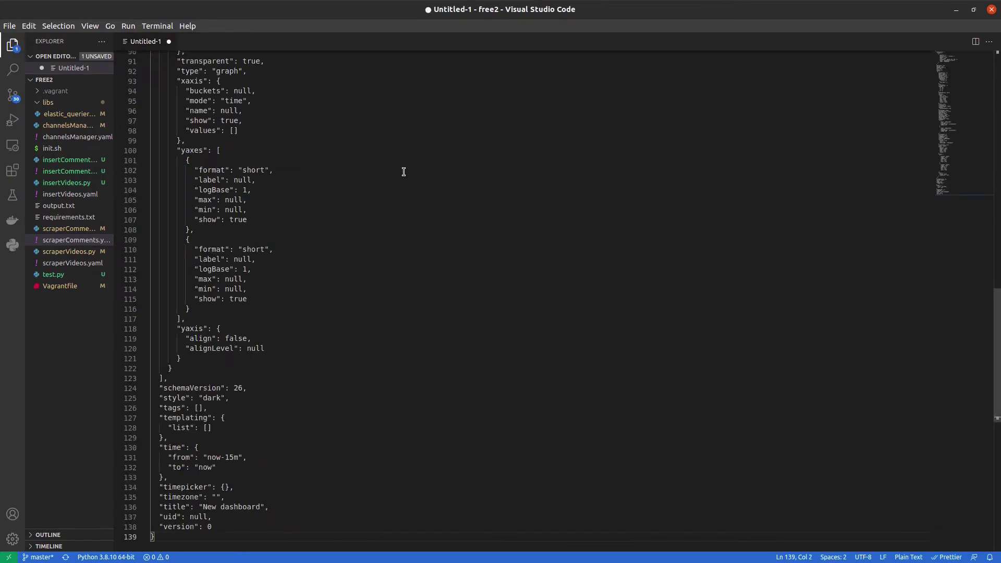
{"action": "scroll", "coordinate": [404, 172], "scroll_direction": "up", "scroll_amount": 10}
{"action": "scroll", "coordinate": [404, 172], "scroll_direction": "up", "scroll_amount": 10}
{"action": "scroll", "coordinate": [404, 172], "scroll_direction": "up", "scroll_amount": 10}
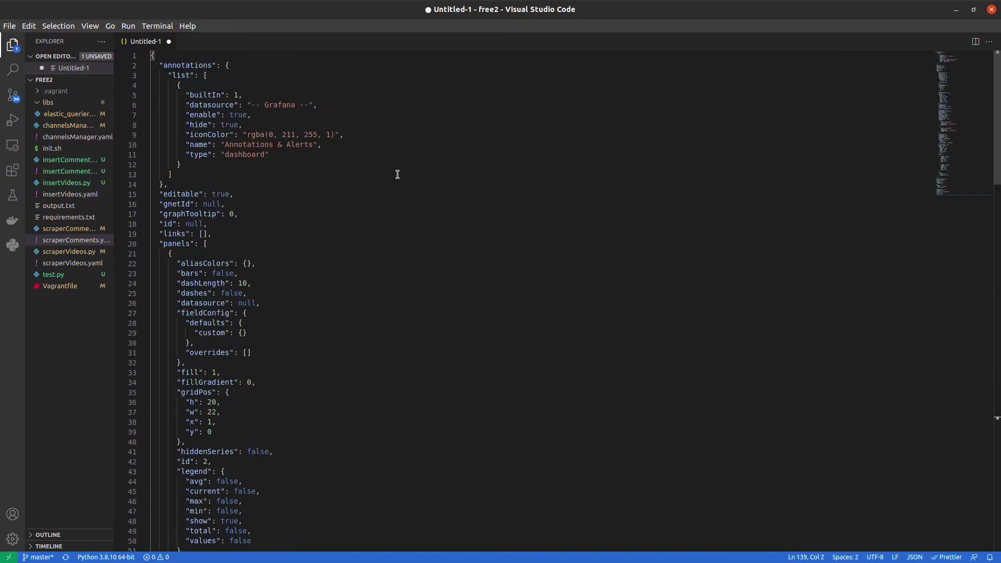
{"action": "left_click", "coordinate": [161, 55]}
{"action": "key", "text": "Return"}
{"action": "key", "text": "Return"}
{"action": "key", "text": "Return"}
{"action": "scroll", "coordinate": [459, 152], "scroll_direction": "down", "scroll_amount": 5}
{"action": "scroll", "coordinate": [730, 182], "scroll_direction": "down", "scroll_amount": 5}
{"action": "left_click_drag", "start_coordinate": [998, 213], "coordinate": [1000, 86]}
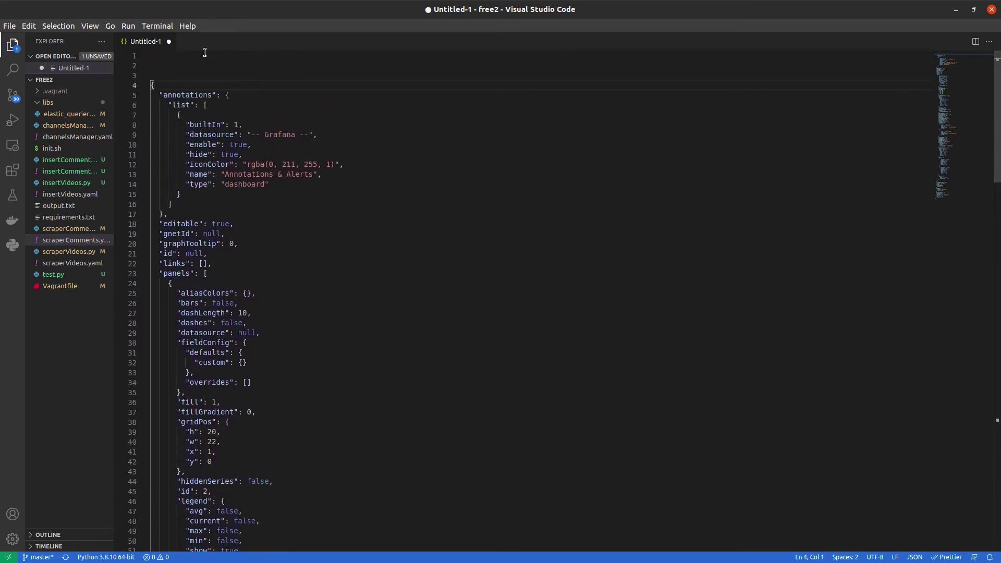
{"action": "key", "text": "alt+Tab"}
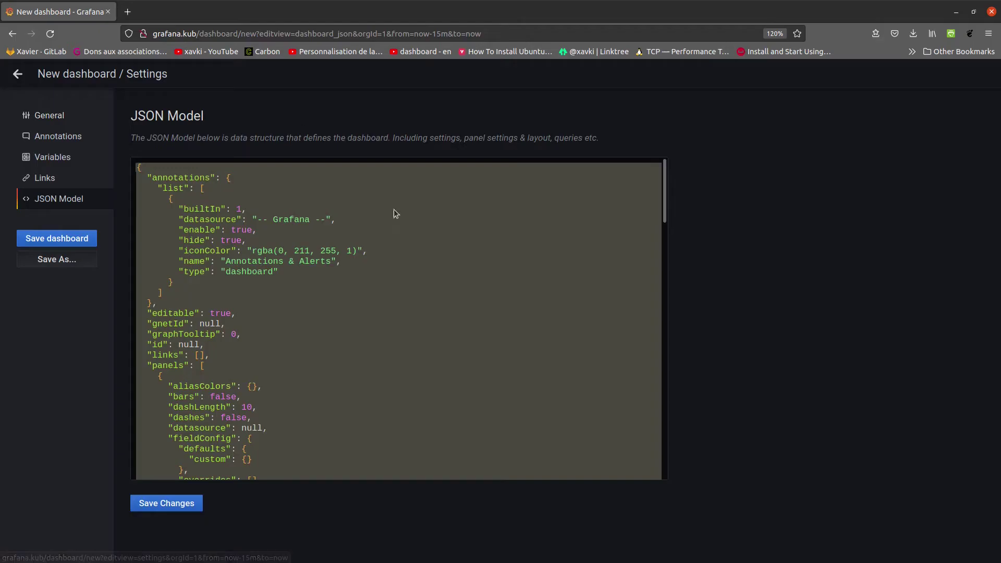
Step: Discard the unsaved LoadAverage dashboard and go to the Manage dashboards list
{"action": "left_click", "coordinate": [17, 74]}
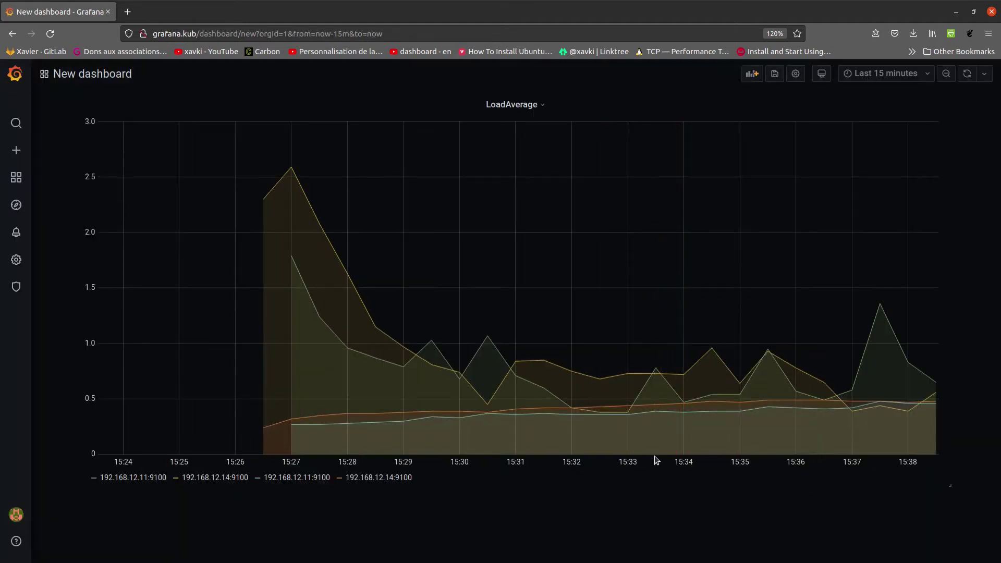
{"action": "mouse_move", "coordinate": [16, 177]}
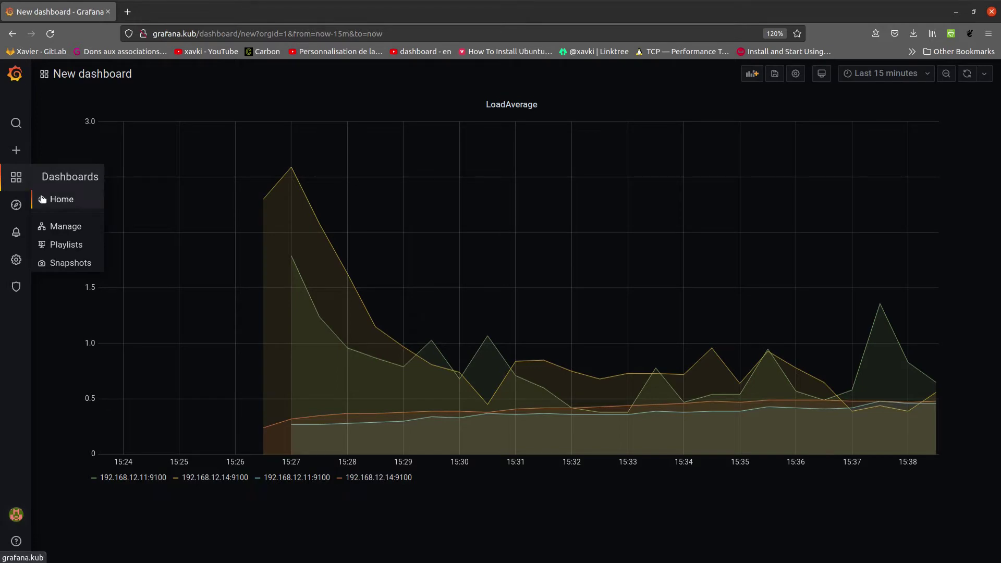
{"action": "left_click", "coordinate": [59, 225]}
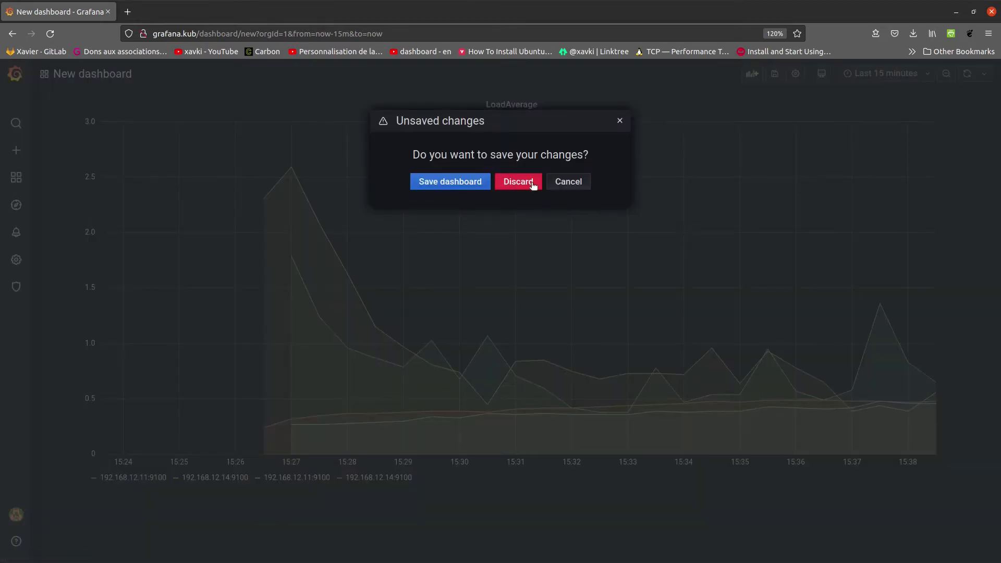
{"action": "left_click", "coordinate": [534, 186]}
{"action": "scroll", "coordinate": [219, 255], "scroll_direction": "down", "scroll_amount": 5}
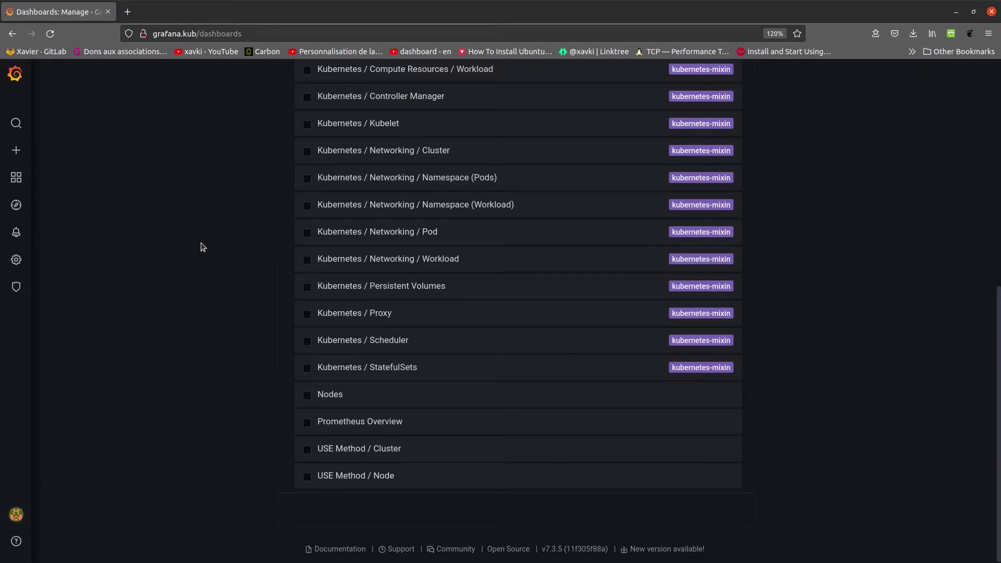
{"action": "key", "text": "alt+Tab"}
Step: Replace the dashboard JSON's title 'New dashboard' with 'Xavki'
{"action": "scroll", "coordinate": [257, 295], "scroll_direction": "down", "scroll_amount": 5}
{"action": "scroll", "coordinate": [283, 250], "scroll_direction": "down", "scroll_amount": 10}
{"action": "scroll", "coordinate": [293, 172], "scroll_direction": "down", "scroll_amount": 10}
{"action": "scroll", "coordinate": [300, 161], "scroll_direction": "down", "scroll_amount": 8}
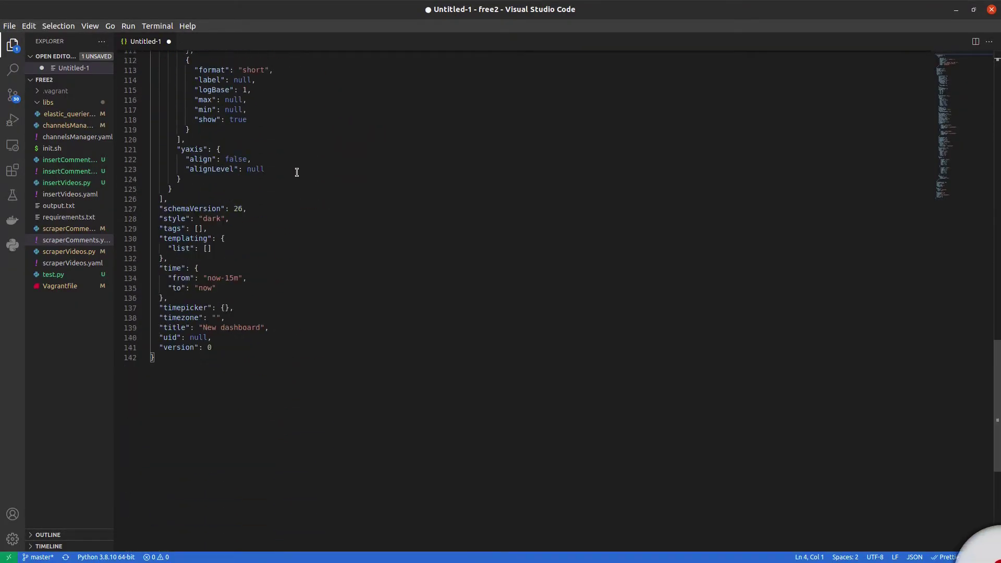
{"action": "left_click_drag", "start_coordinate": [260, 327], "coordinate": [206, 328]}
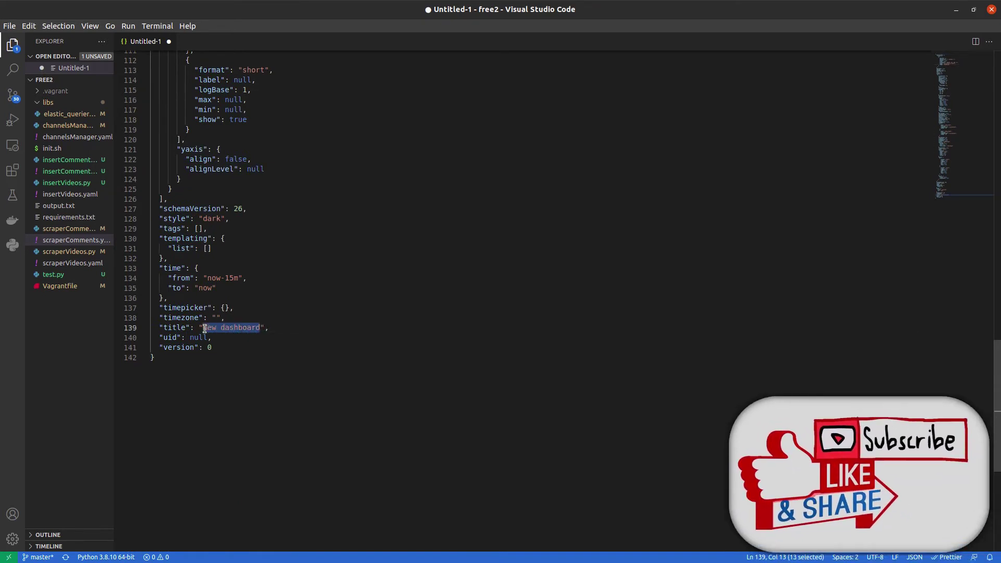
{"action": "type", "text": "Xavki"}
{"action": "left_click", "coordinate": [239, 398]}
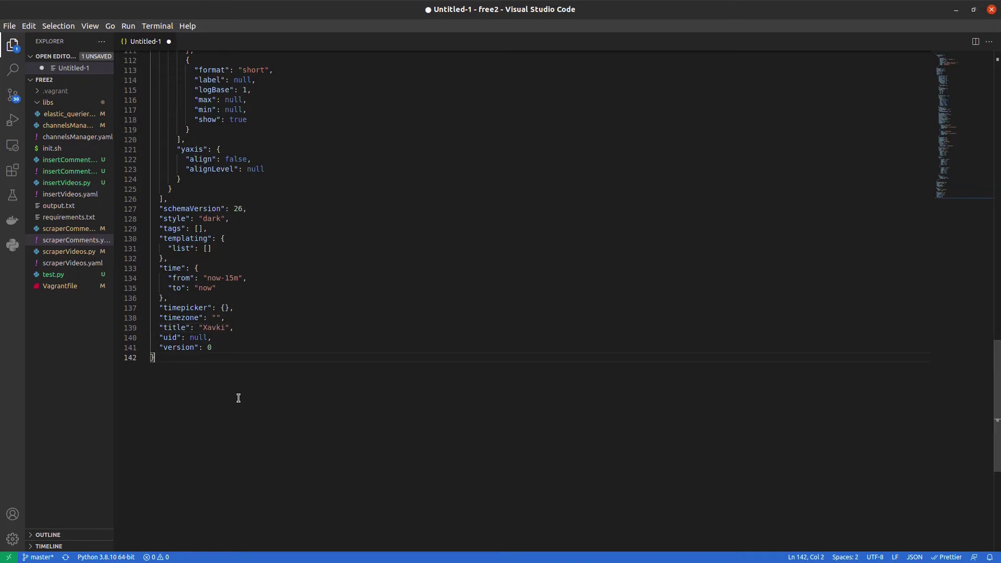
{"action": "key", "text": "alt+Tab"}
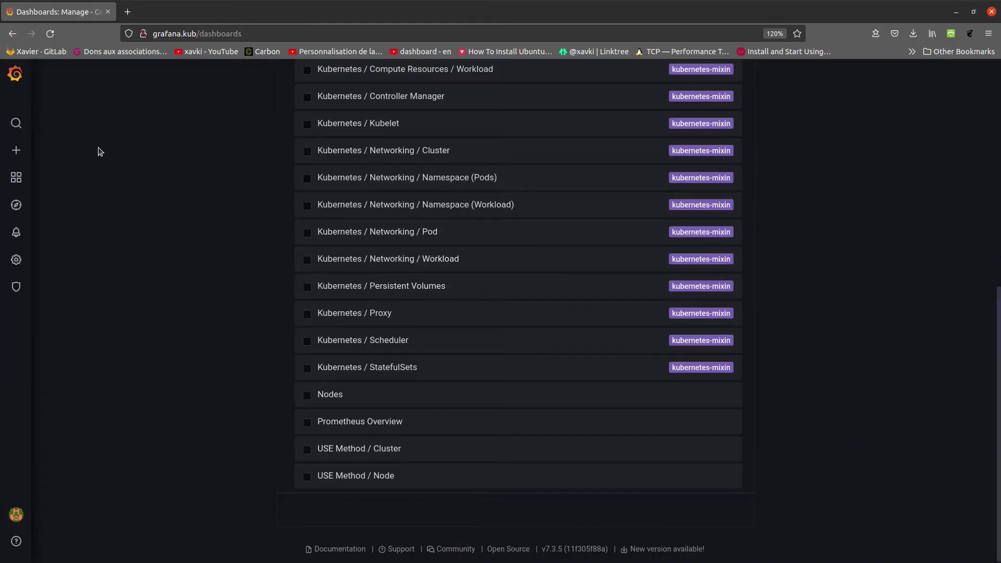
Step: Clear the old kubectl secrets output from the terminal with Ctrl+L
{"action": "key", "text": "alt+Tab"}
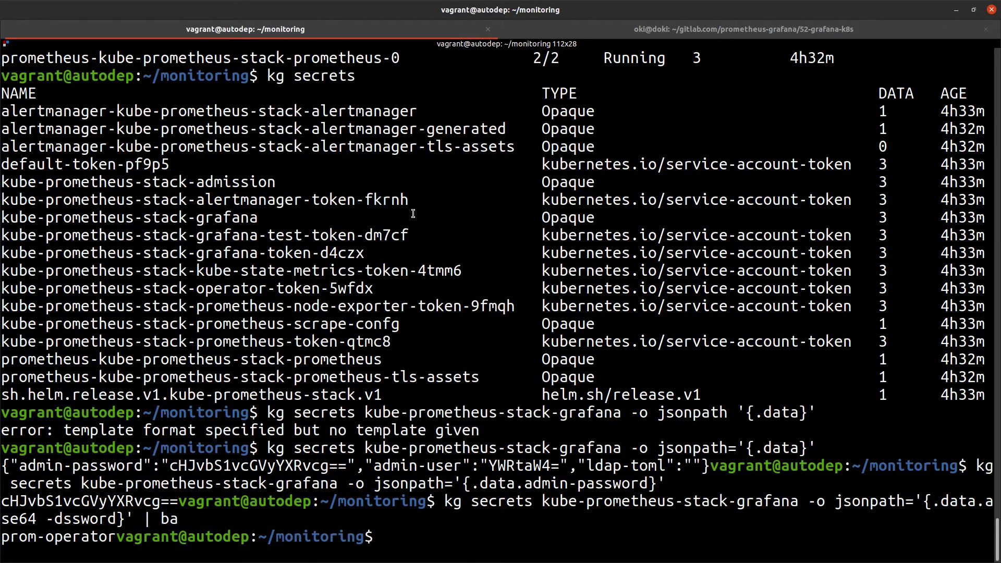
{"action": "key", "text": "ctrl+l"}
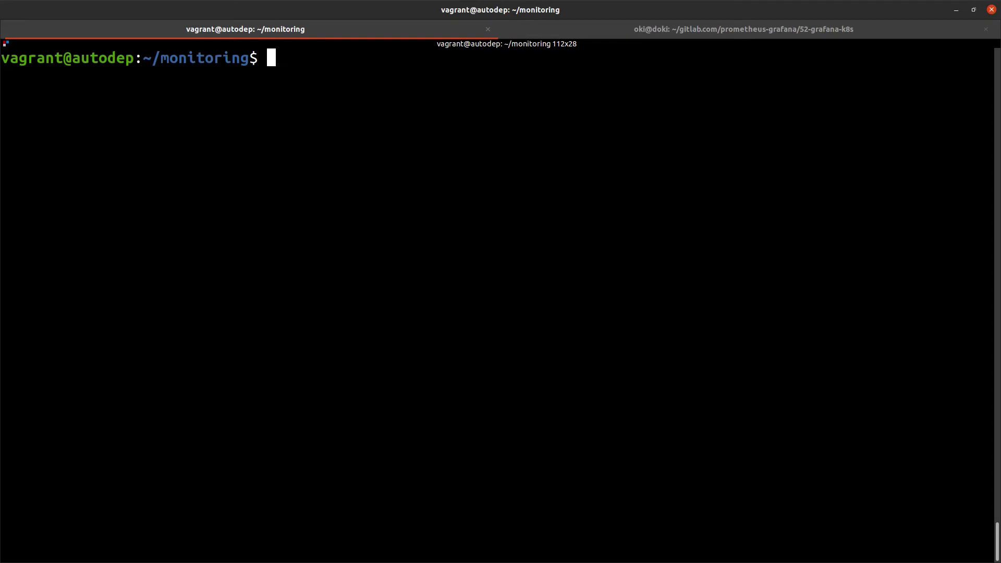
Step: List the cluster's ConfigMaps with kg cm and highlight the kube-prometheus-stack entries
{"action": "type", "text": "kg "}
{"action": "type", "text": "cm"}
{"action": "key", "text": "Return"}
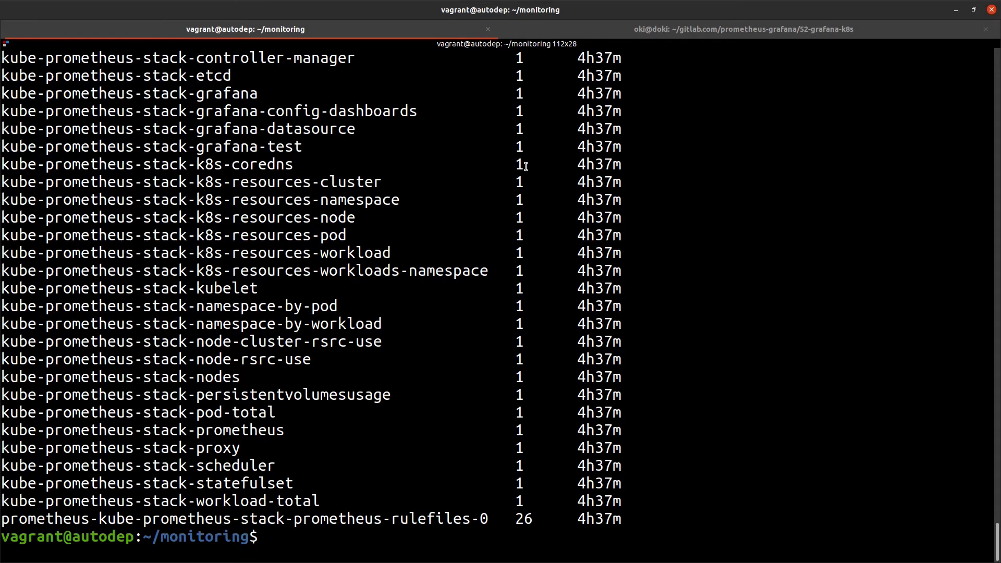
{"action": "left_click_drag", "start_coordinate": [244, 48], "coordinate": [325, 429]}
{"action": "key", "text": "alt+Tab"}
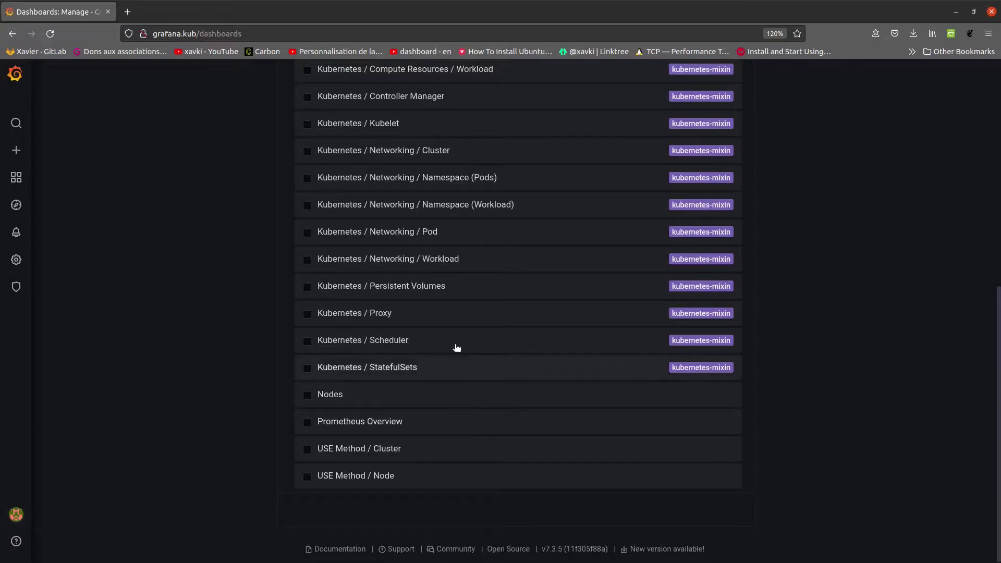
{"action": "scroll", "coordinate": [409, 279], "scroll_direction": "up", "scroll_amount": 5}
{"action": "key", "text": "alt+Tab"}
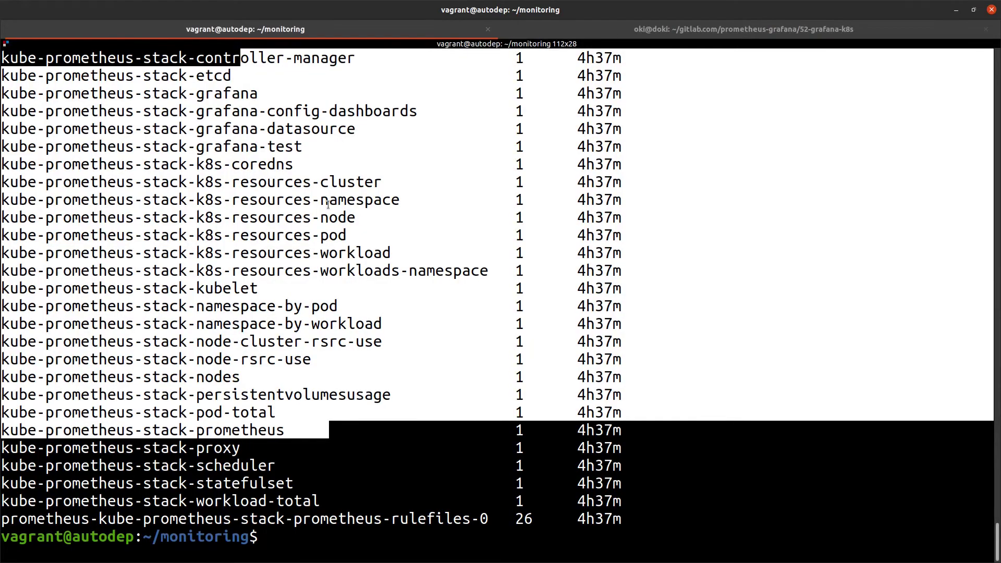
{"action": "scroll", "coordinate": [314, 192], "scroll_direction": "up", "scroll_amount": 2}
Step: Print the kube-prometheus-stack-etcd ConfigMap as YAML with kg cm ... -o yaml
{"action": "double_click", "coordinate": [216, 182]}
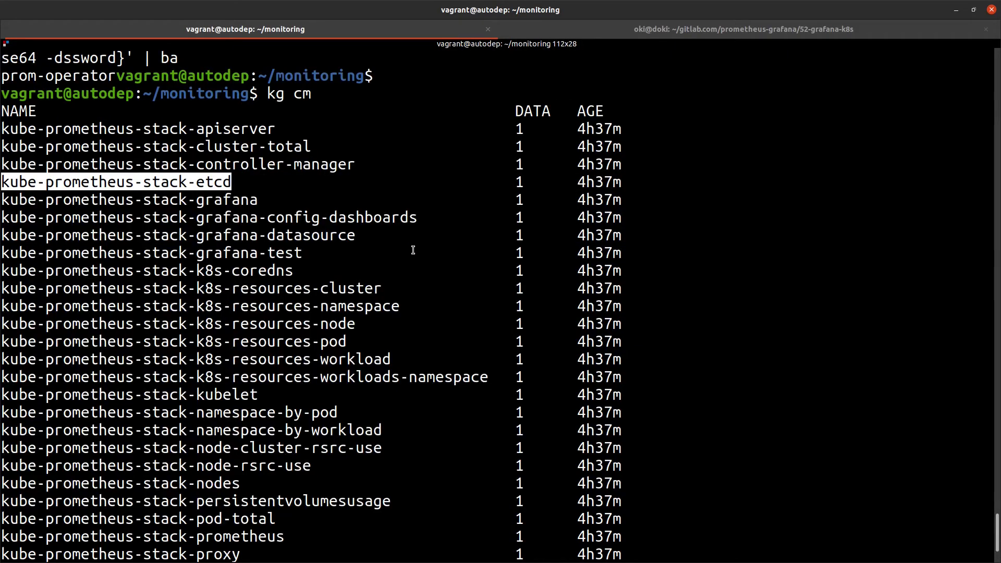
{"action": "type", "text": "kg cm"}
{"action": "type", "text": "kube-prometheus-stack-etcd"}
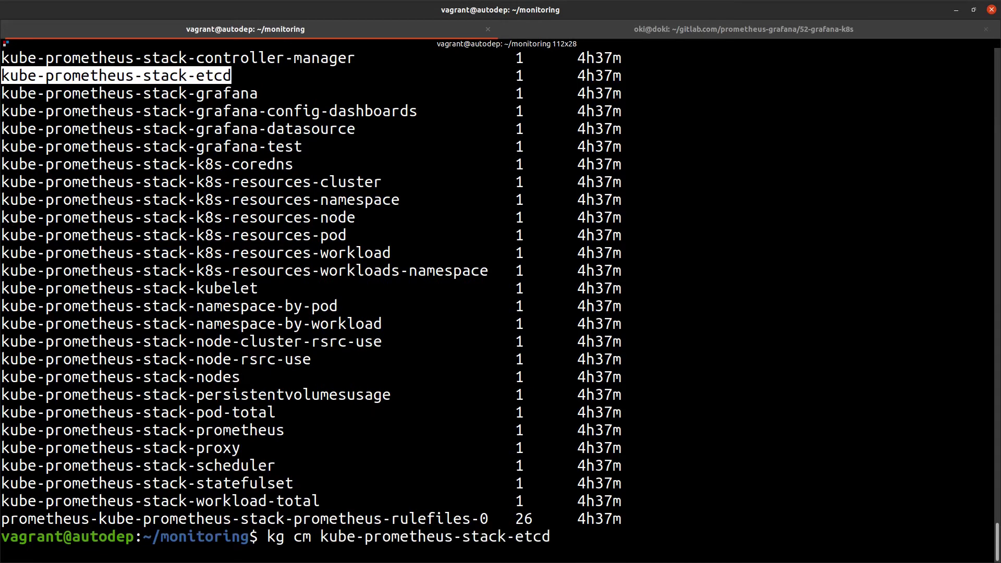
{"action": "type", "text": "-oyaml"}
{"action": "key", "text": "Left"}
{"action": "key", "text": "Left"}
{"action": "key", "text": "Left"}
{"action": "key", "text": "Return"}
Step: Review the etcd ConfigMap's kind, metadata, name and its grafana_dashboard: "1" label
{"action": "scroll", "coordinate": [475, 268], "scroll_direction": "up", "scroll_amount": 15}
{"action": "scroll", "coordinate": [475, 268], "scroll_direction": "up", "scroll_amount": 10}
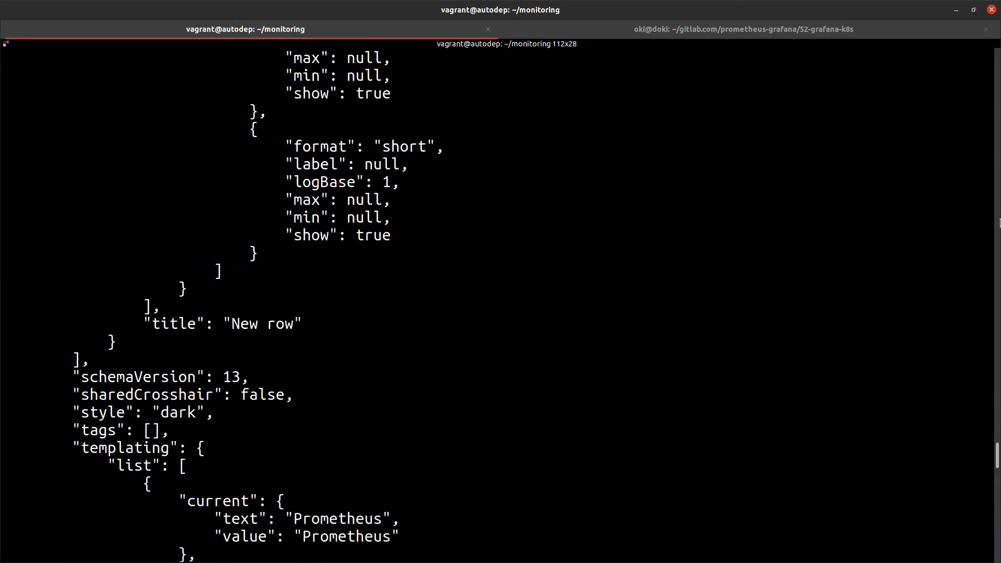
{"action": "left_click_drag", "start_coordinate": [998, 459], "coordinate": [998, 179]}
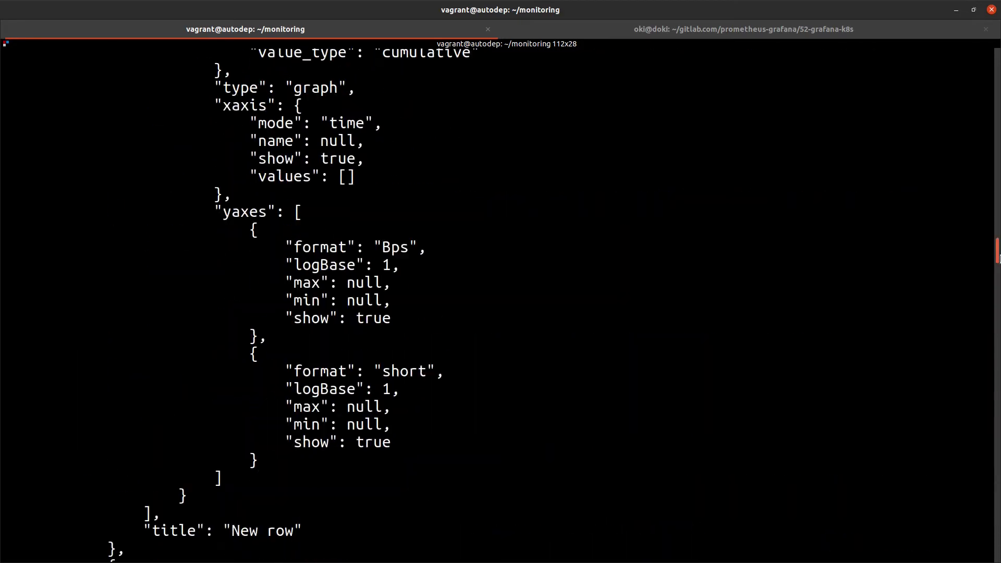
{"action": "left_click_drag", "start_coordinate": [998, 180], "coordinate": [998, 547]}
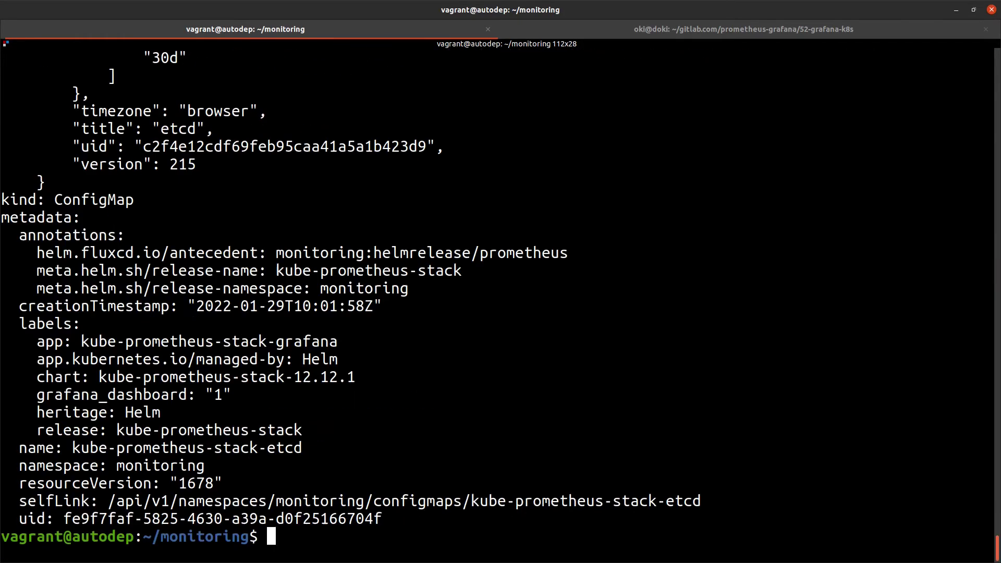
{"action": "left_click_drag", "start_coordinate": [8, 198], "coordinate": [214, 341]}
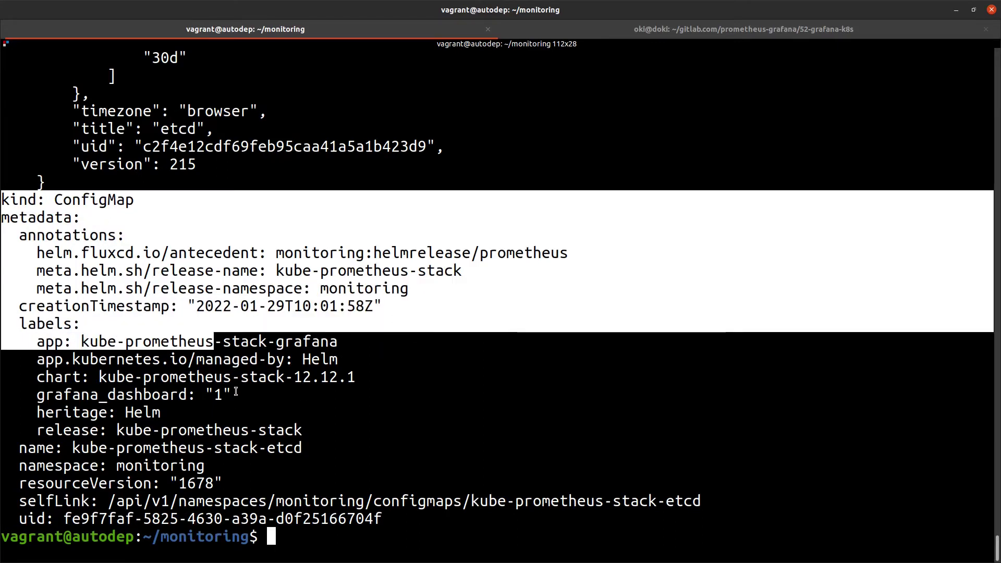
{"action": "left_click_drag", "start_coordinate": [231, 395], "coordinate": [36, 396]}
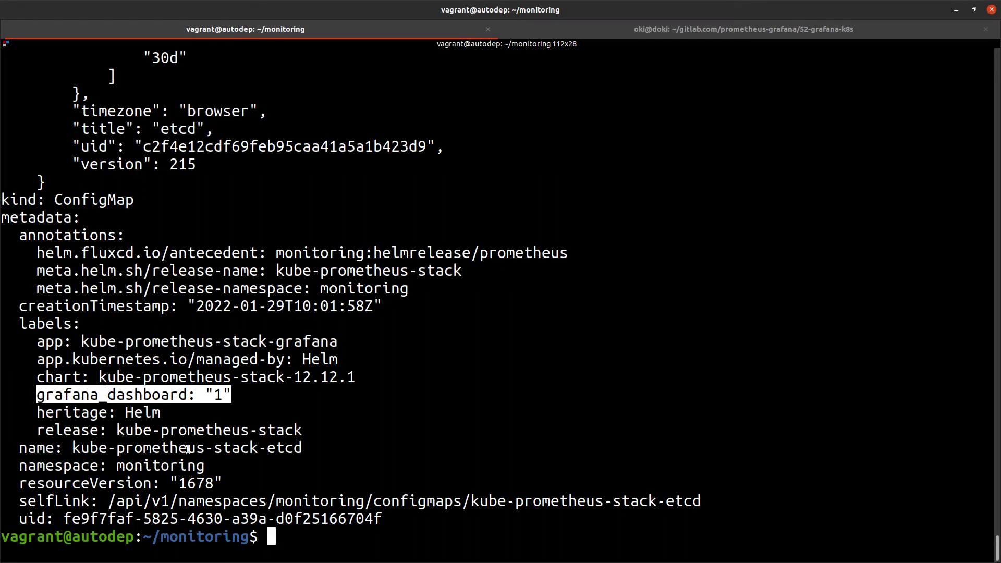
{"action": "left_click_drag", "start_coordinate": [232, 395], "coordinate": [34, 396]}
{"action": "left_click_drag", "start_coordinate": [276, 448], "coordinate": [134, 449]}
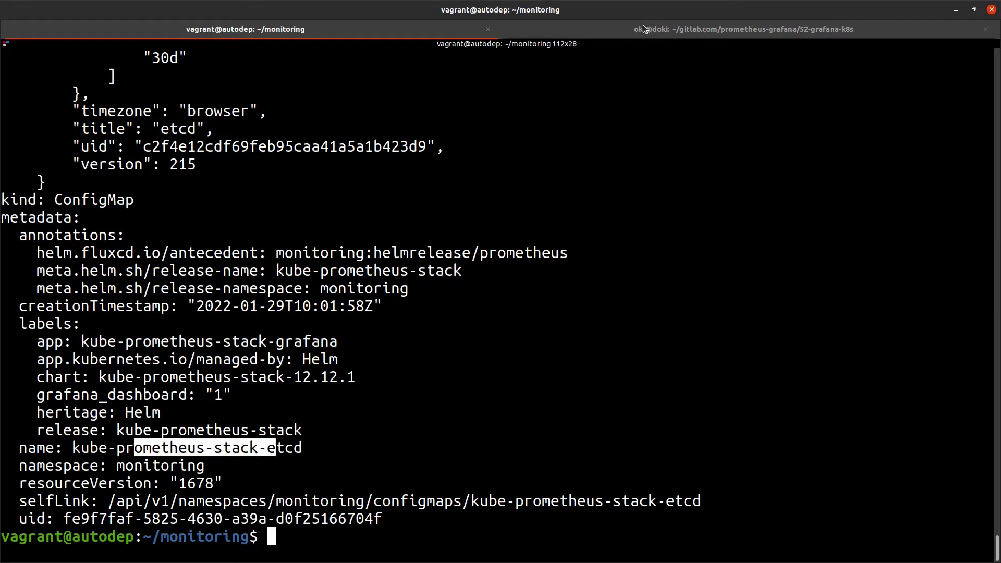
{"action": "left_click", "coordinate": [645, 28]}
Step: Advance the slides to 2/2 and highlight the ConfigMap header example labelled grafana_dashboard: "1"
{"action": "key", "text": "space"}
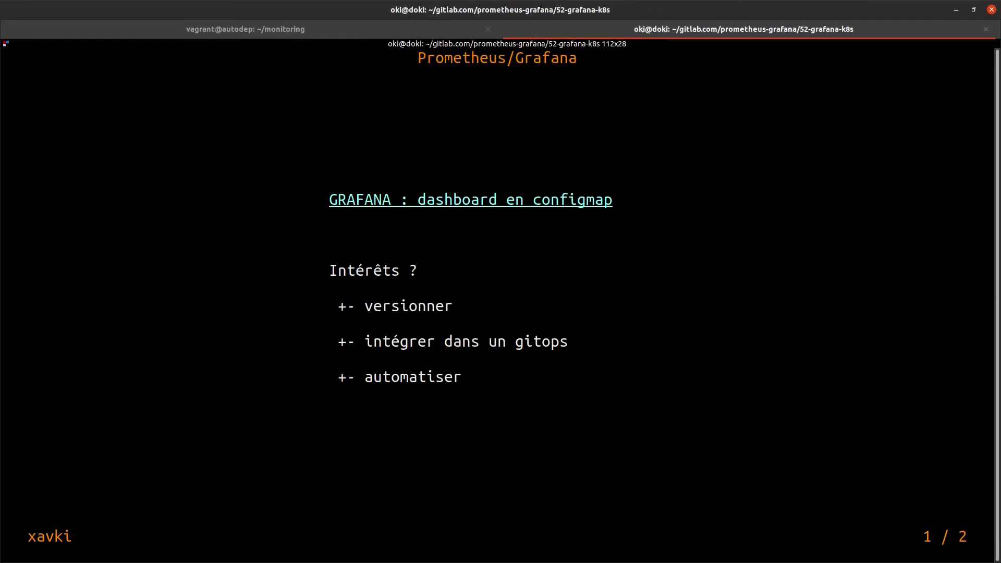
{"action": "key", "text": "space"}
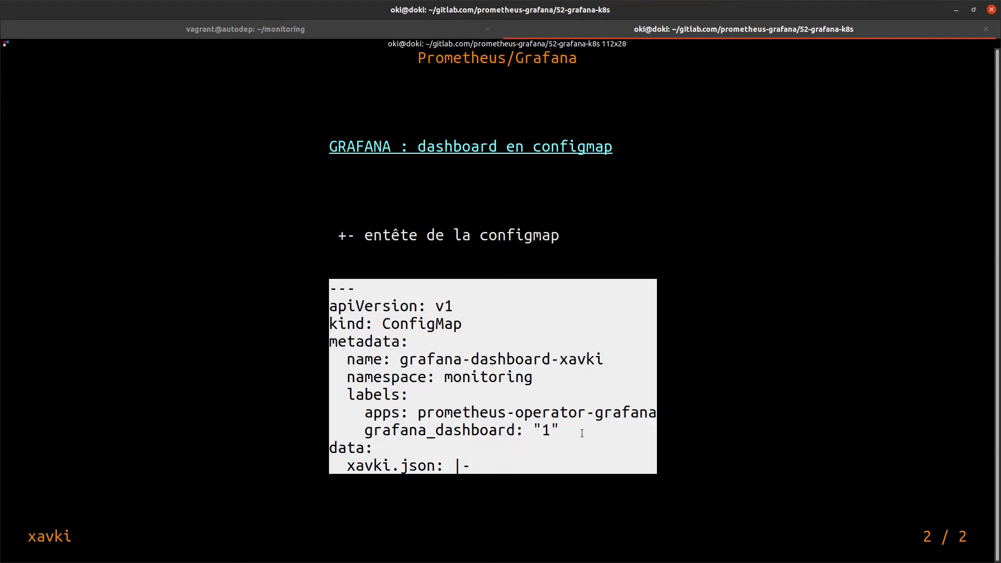
{"action": "left_click_drag", "start_coordinate": [501, 471], "coordinate": [1, 285]}
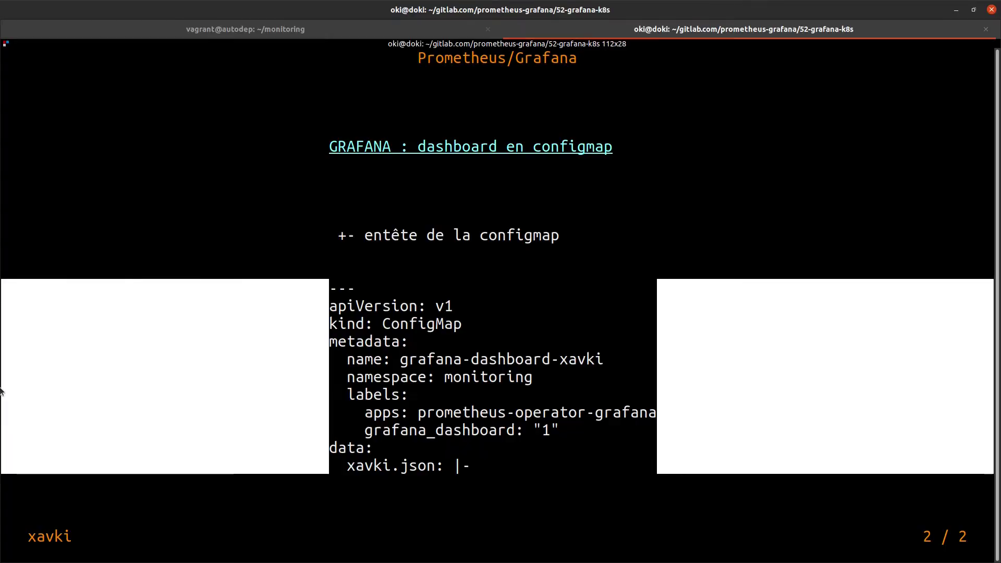
{"action": "key", "text": "alt+Tab"}
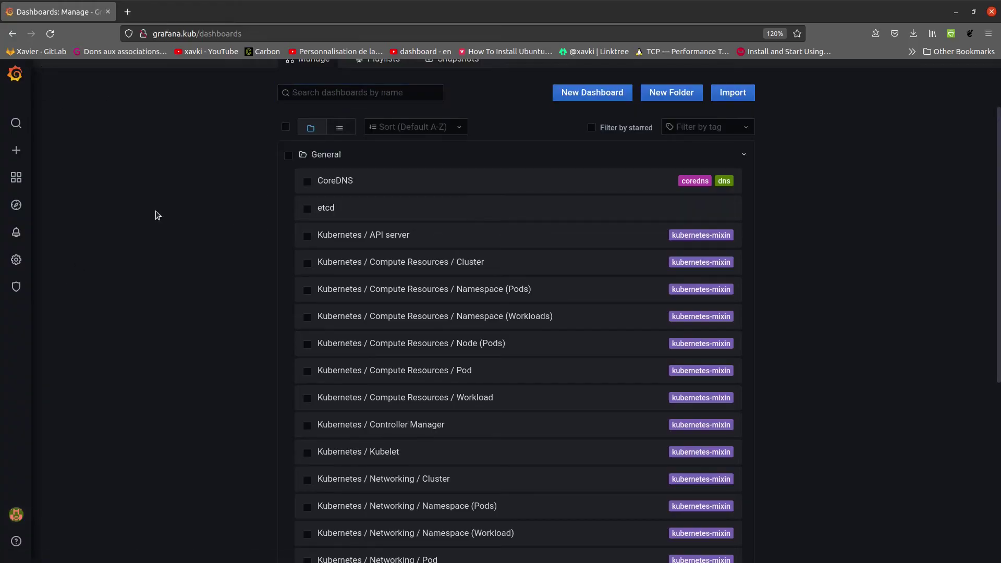
Step: Paste the ConfigMap header above the dashboard JSON and enlarge the editor
{"action": "key", "text": "alt+Tab"}
{"action": "scroll", "coordinate": [626, 313], "scroll_direction": "up", "scroll_amount": 5}
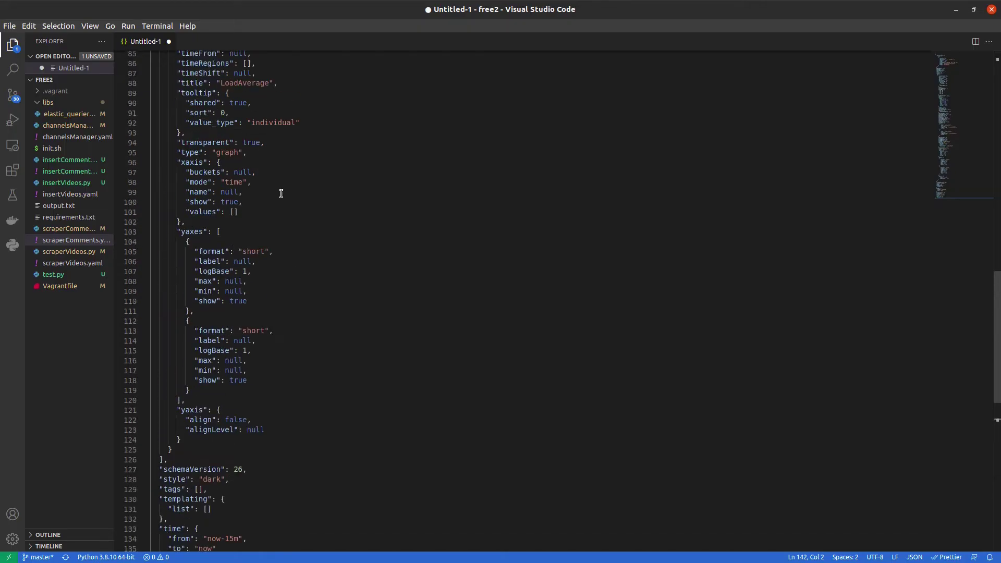
{"action": "left_click_drag", "start_coordinate": [996, 324], "coordinate": [996, 57]}
{"action": "left_click", "coordinate": [187, 60]}
{"action": "type", "text": "--- apiVersion: v1 kind: ConfigMap metadata:   name: grafana-dashboard-xavki   namespace: monitoring   labels:     apps: prometheus-operator-grafana     grafana_dashboard: \"1\" data:   xavki.json: |-"}
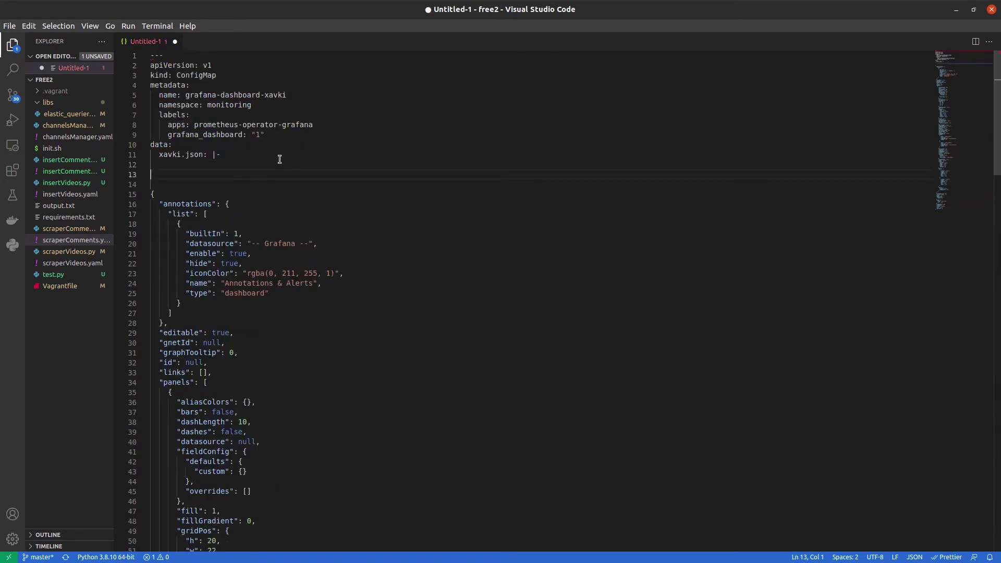
{"action": "left_click", "coordinate": [238, 157]}
{"action": "left_click_drag", "start_coordinate": [228, 76], "coordinate": [151, 65]}
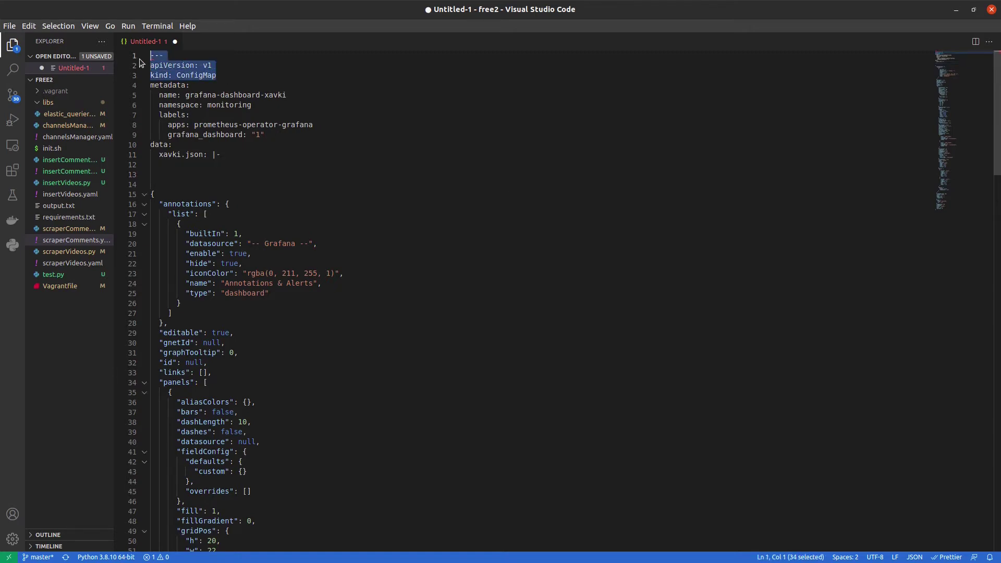
{"action": "key", "text": "ctrl+equal"}
{"action": "key", "text": "ctrl+equal"}
{"action": "key", "text": "ctrl+equal"}
{"action": "key", "text": "ctrl+equal"}
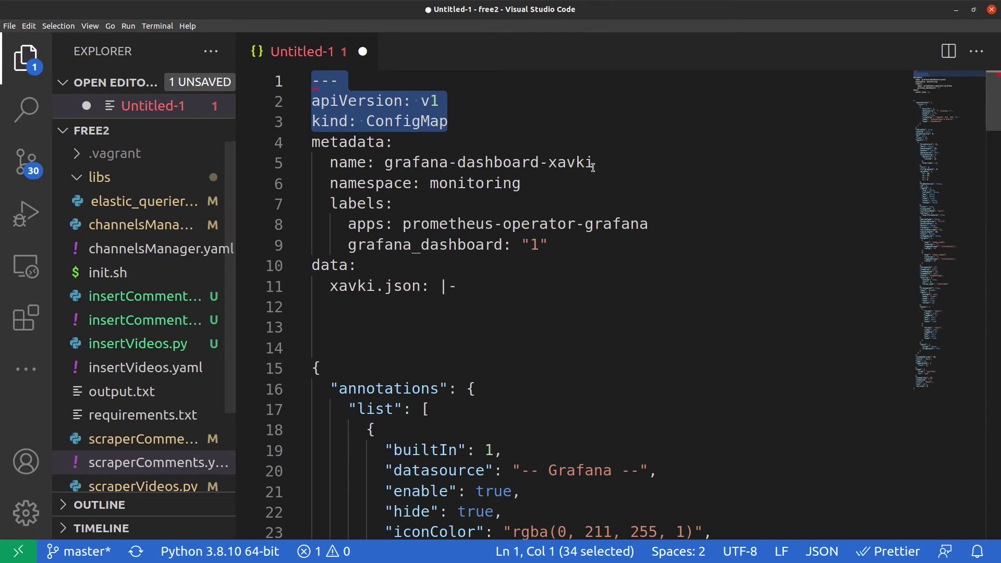
{"action": "left_click", "coordinate": [459, 122]}
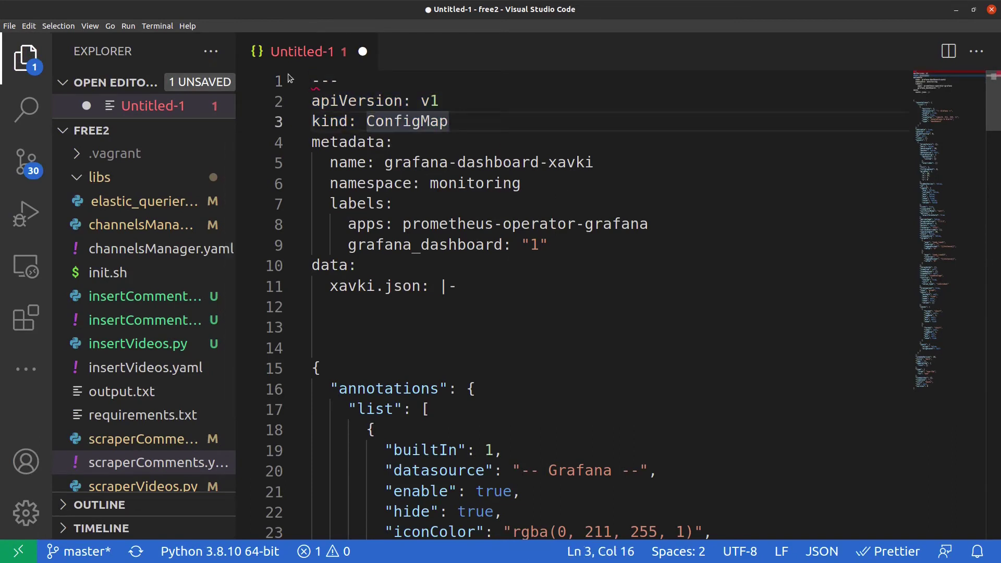
Step: Collapse the file sidebar and highlight the metadata name grafana-dashboard-xavki
{"action": "left_click", "coordinate": [211, 51]}
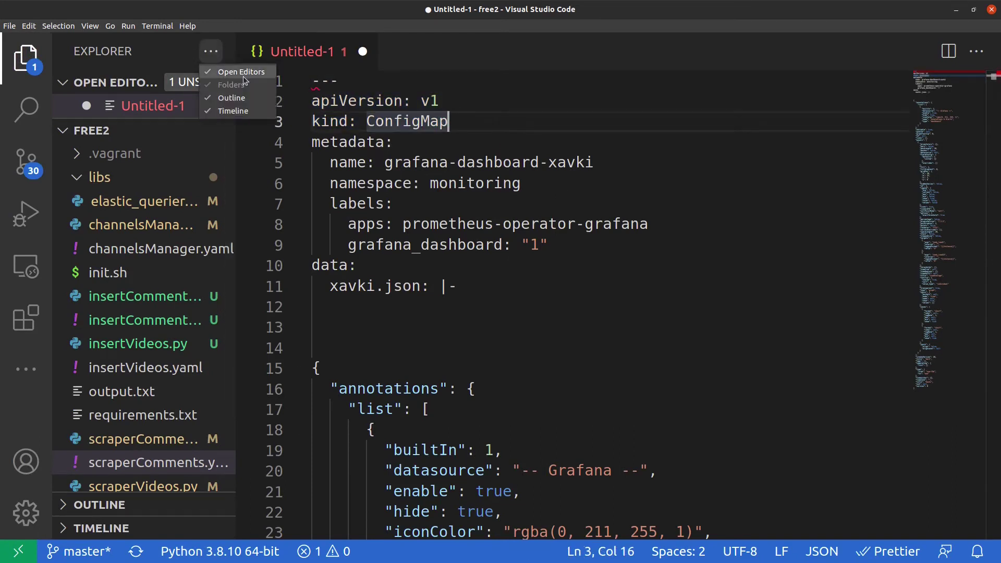
{"action": "left_click", "coordinate": [230, 167]}
{"action": "left_click_drag", "start_coordinate": [230, 167], "coordinate": [57, 167]}
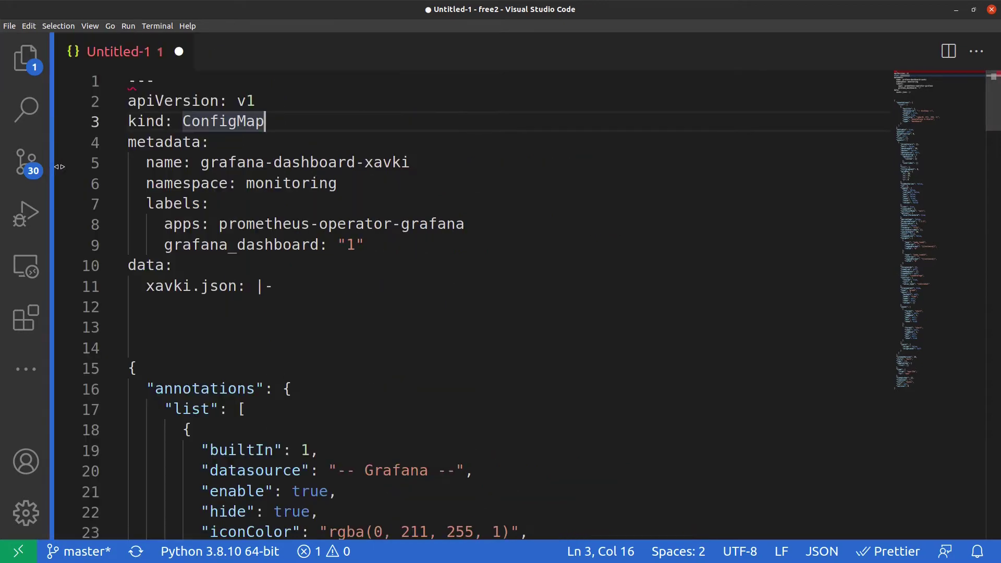
{"action": "left_click", "coordinate": [430, 137]}
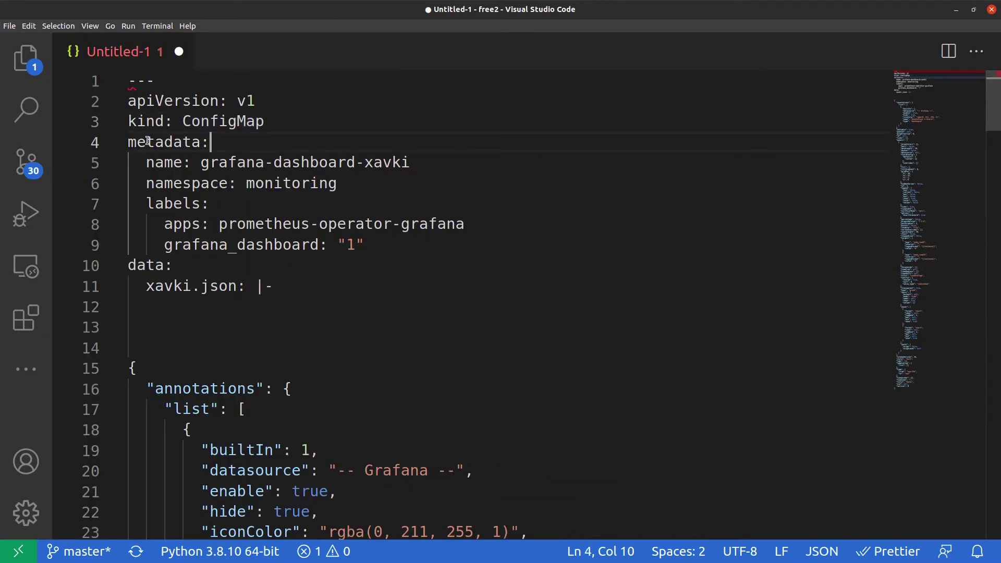
{"action": "left_click_drag", "start_coordinate": [146, 142], "coordinate": [319, 163]}
{"action": "left_click_drag", "start_coordinate": [417, 161], "coordinate": [201, 162]}
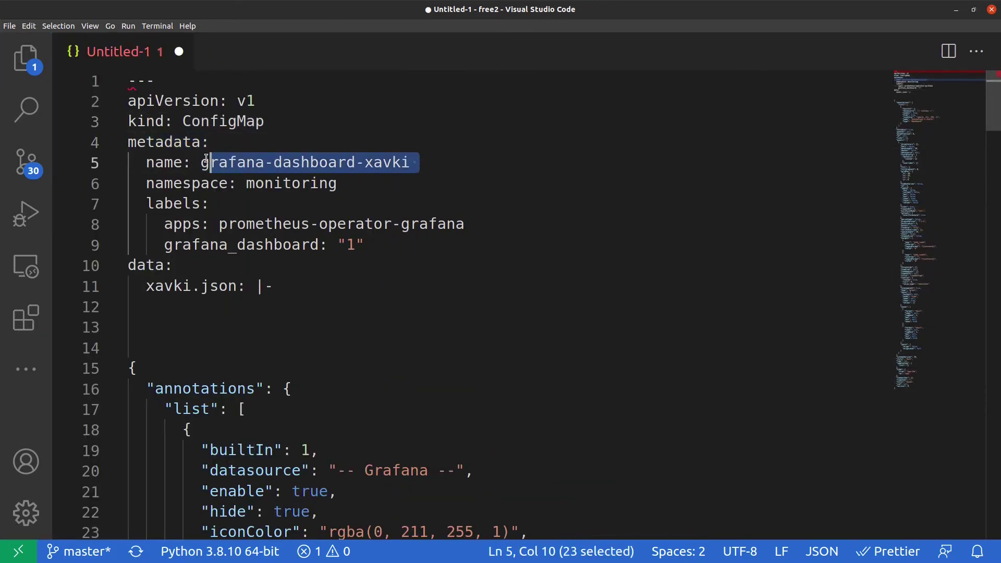
{"action": "key", "text": "alt+Tab"}
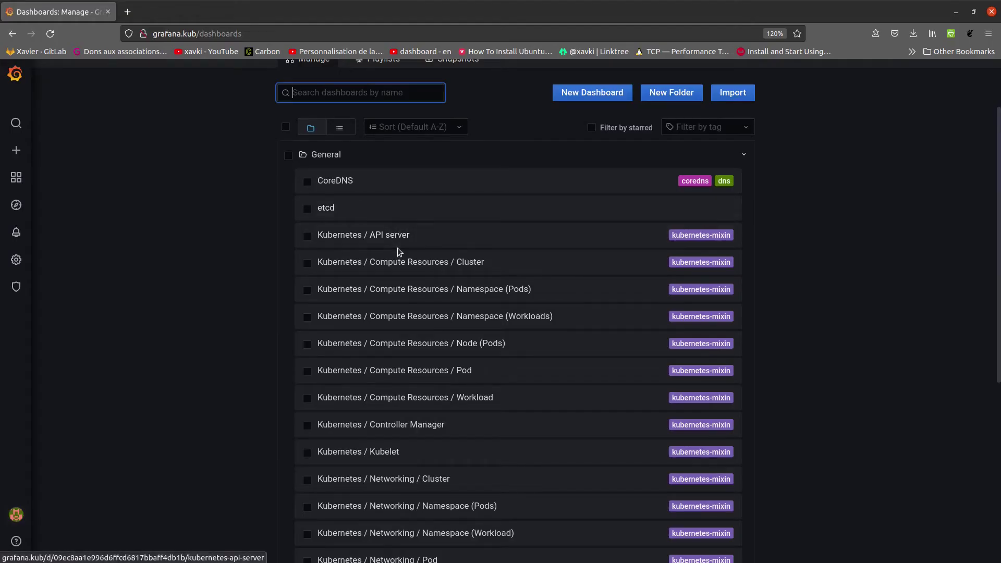
Step: List the monitoring pods and ConfigMaps with kgp and kg cm on the cluster shell
{"action": "key", "text": "alt+Tab"}
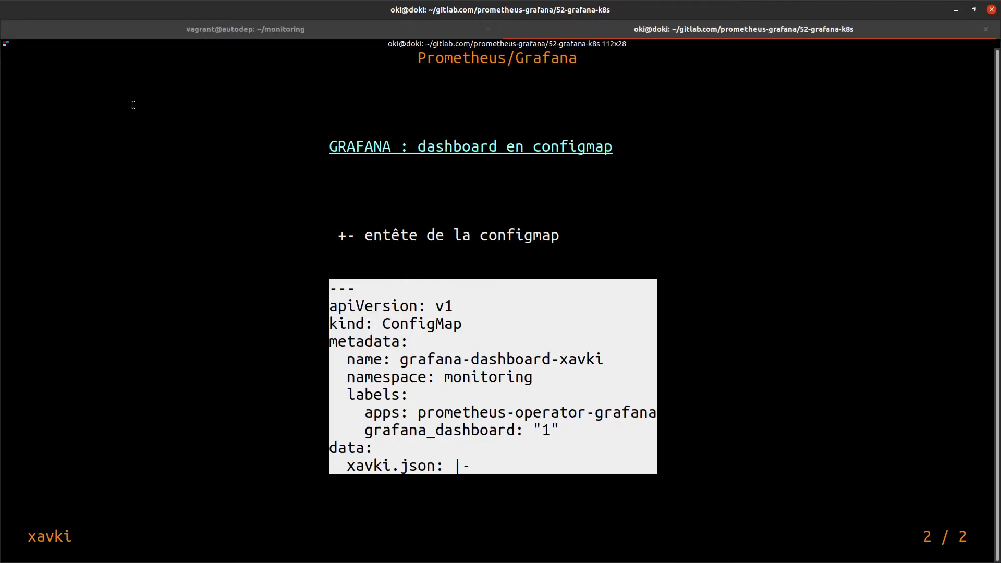
{"action": "left_click", "coordinate": [420, 23]}
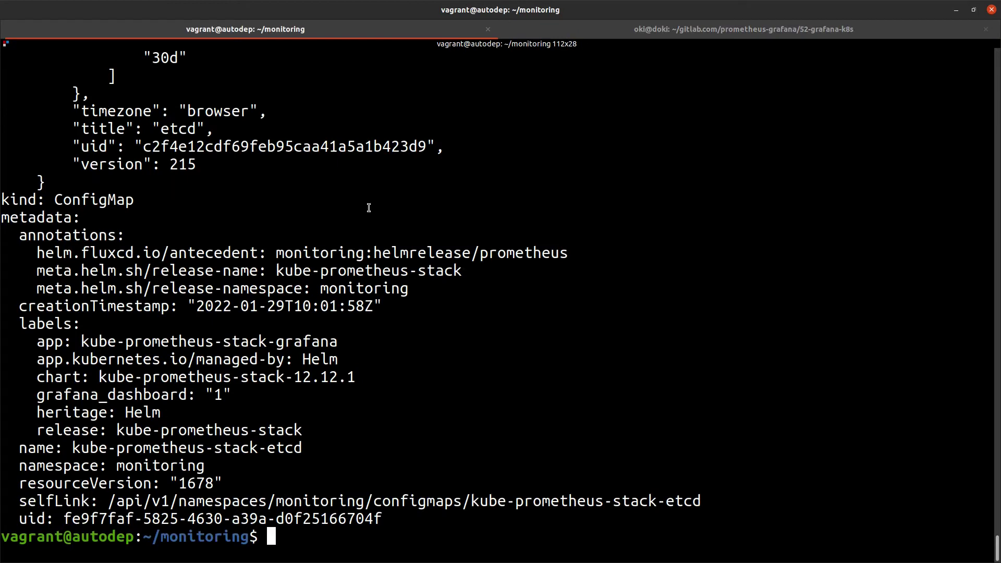
{"action": "type", "text": "kgp"}
{"action": "key", "text": "Return"}
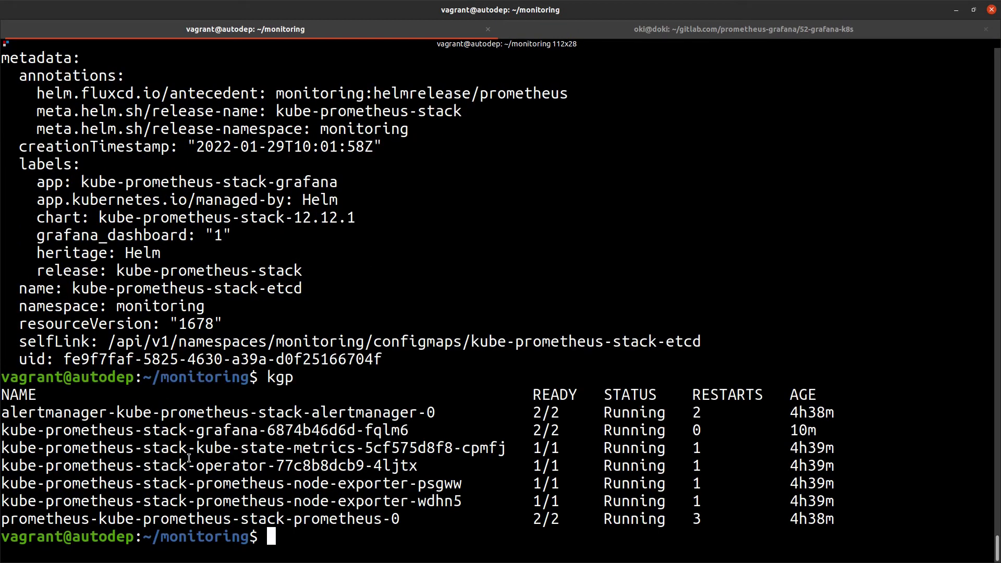
{"action": "type", "text": "kg cm"}
{"action": "key", "text": "Return"}
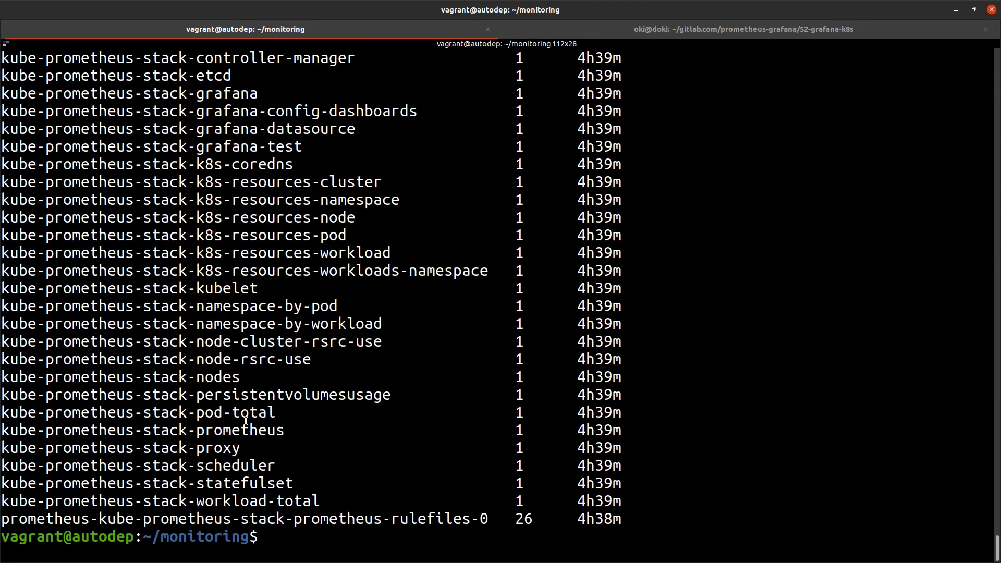
{"action": "scroll", "coordinate": [253, 315], "scroll_direction": "up", "scroll_amount": 4}
{"action": "key", "text": "alt+Tab"}
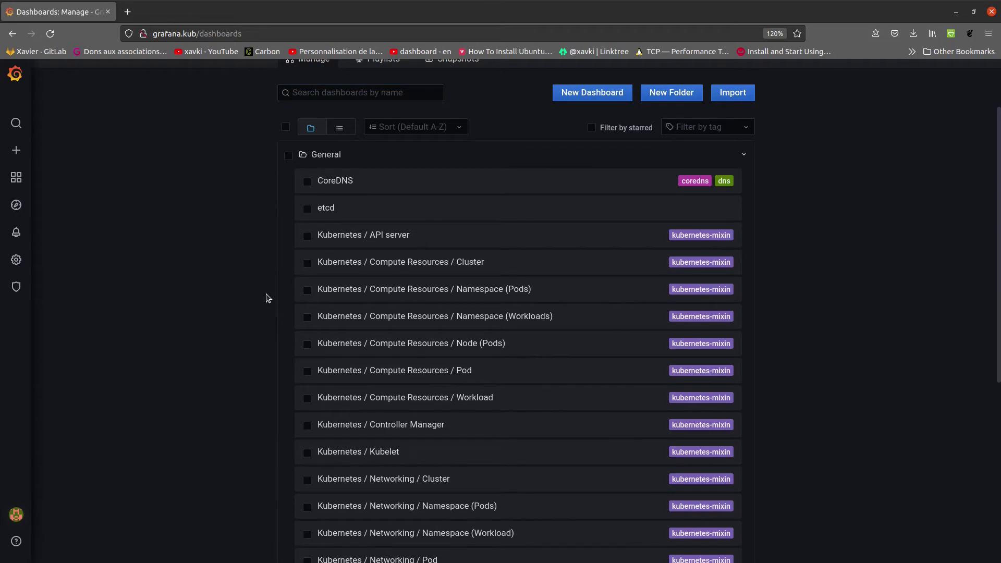
{"action": "key", "text": "alt+Tab"}
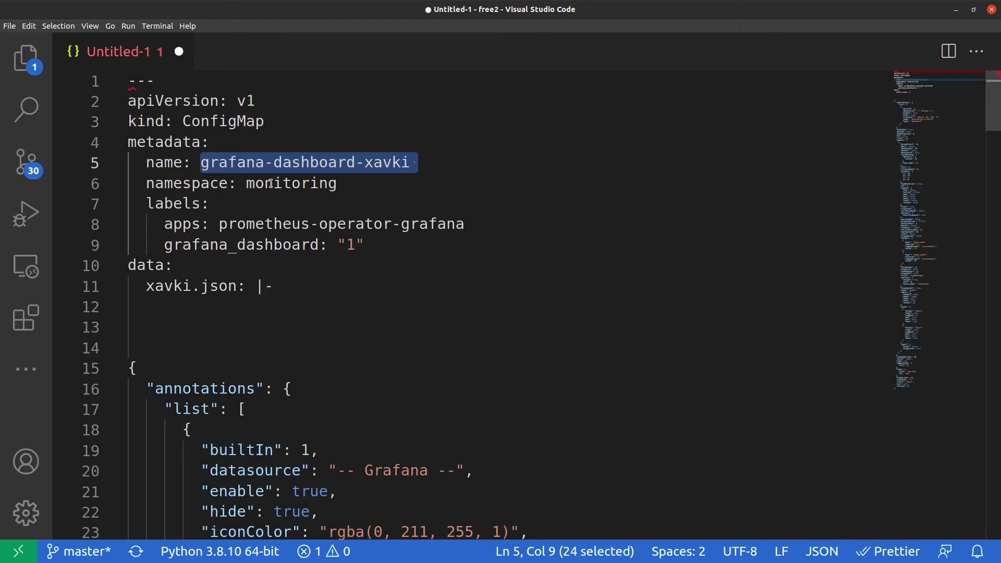
Step: Rename the ConfigMap from grafana-dashboard-xavki to grafana-xavki
{"action": "left_click", "coordinate": [361, 158]}
{"action": "left_click_drag", "start_coordinate": [357, 162], "coordinate": [203, 163]}
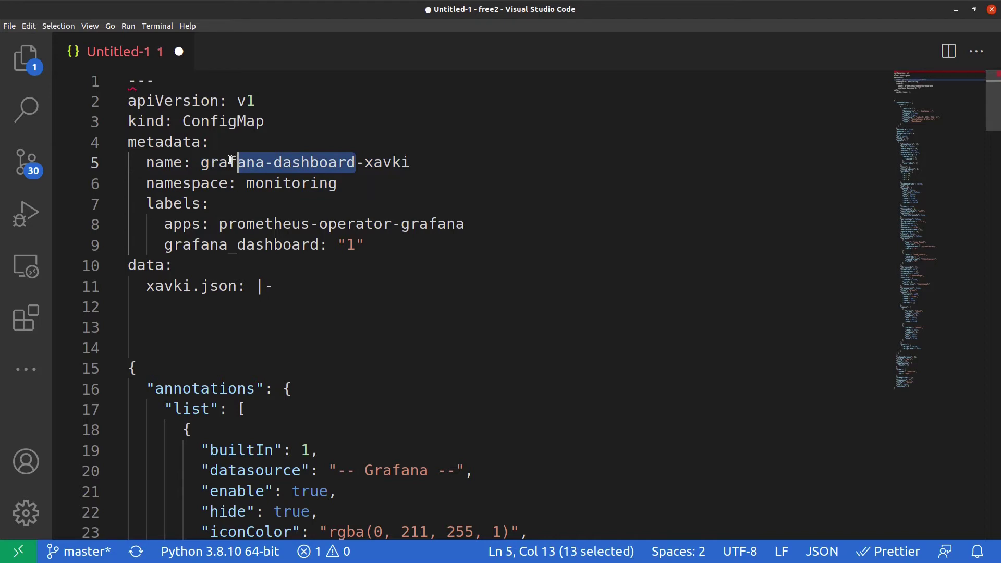
{"action": "type", "text": "kube"}
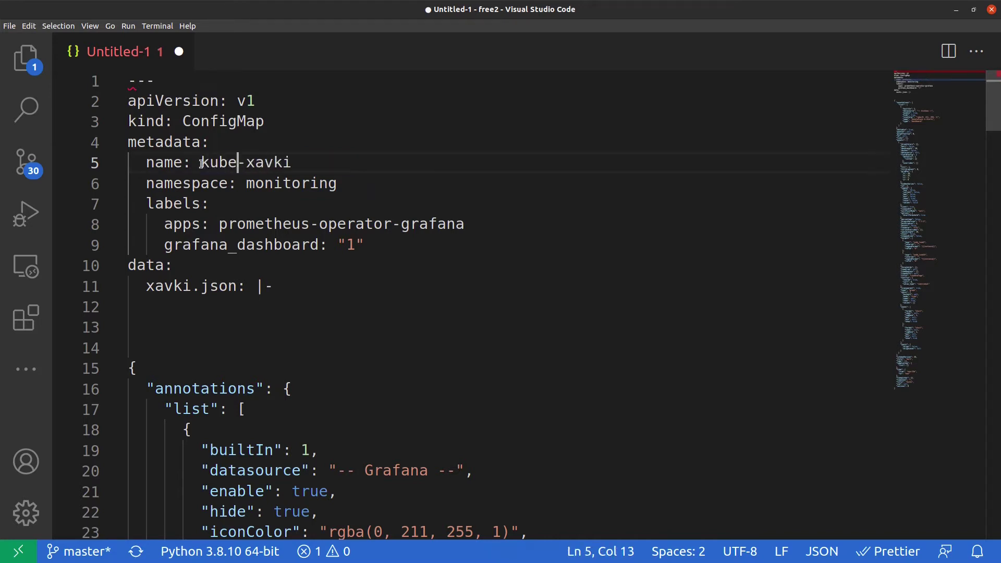
{"action": "type", "text": "-prometheus-stack"}
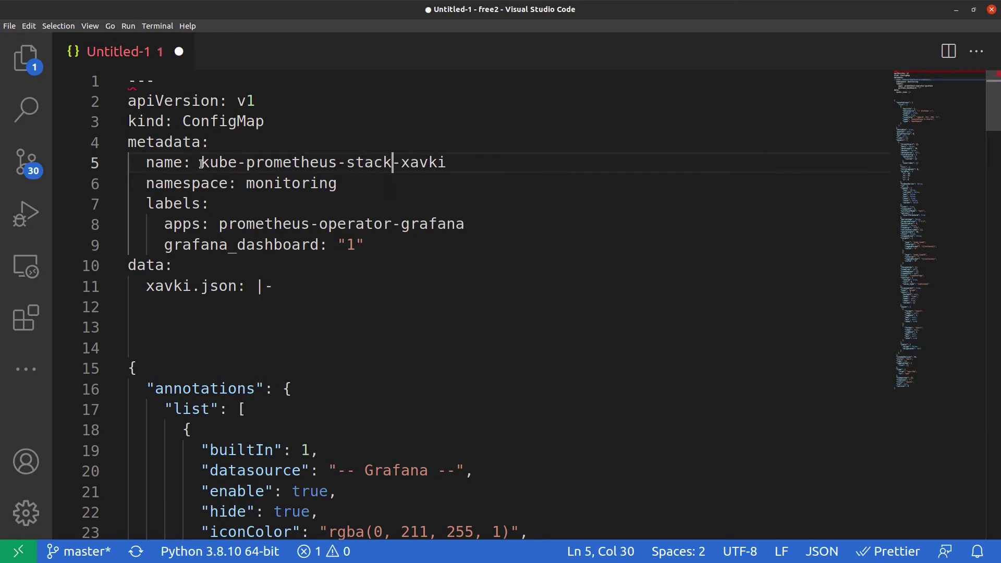
{"action": "left_click_drag", "start_coordinate": [392, 163], "coordinate": [201, 163]}
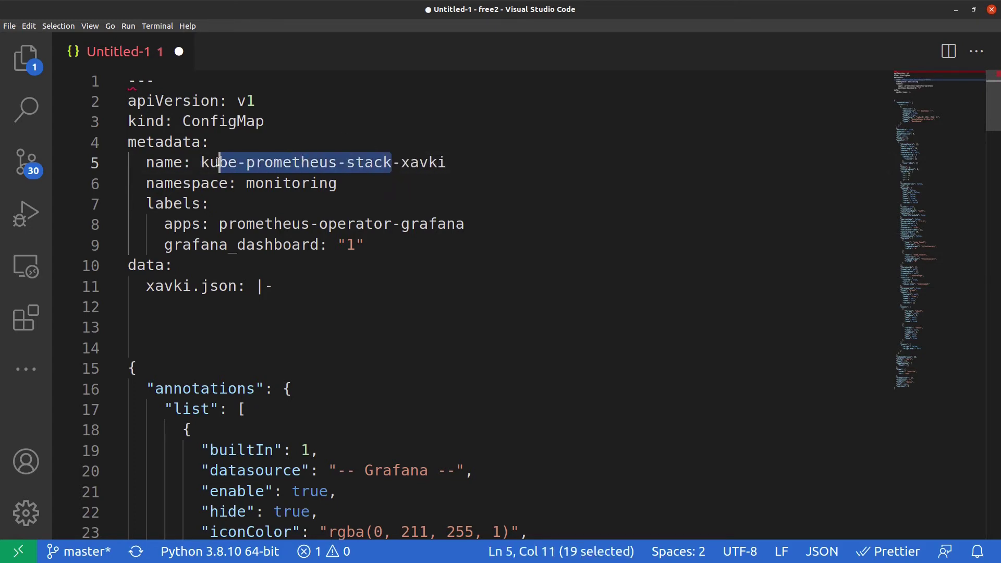
{"action": "type", "text": "grafana"}
Step: Review the namespace line and the labels, including grafana_dashboard: "1"
{"action": "key", "text": "Down"}
{"action": "key", "text": "End"}
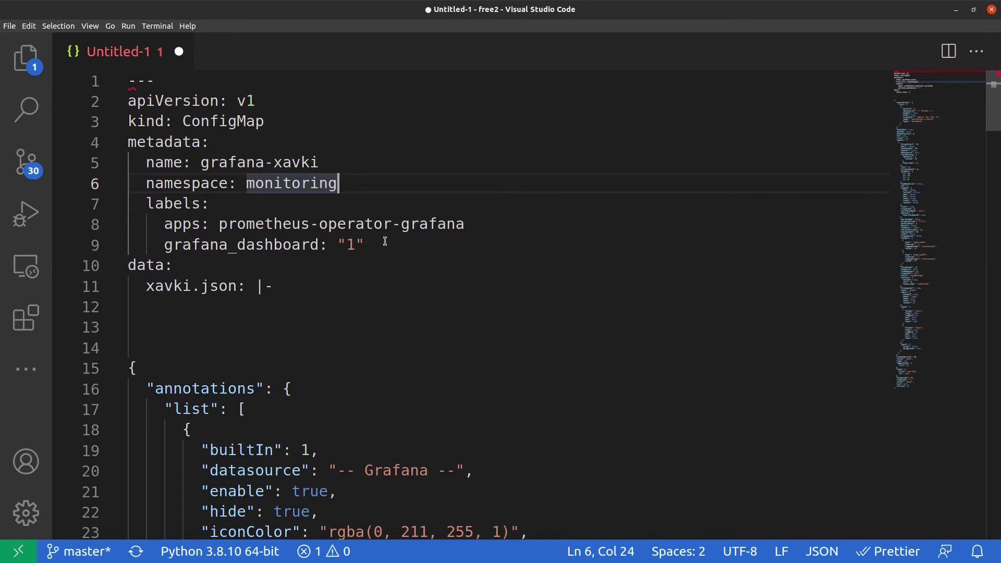
{"action": "left_click_drag", "start_coordinate": [485, 223], "coordinate": [459, 204]}
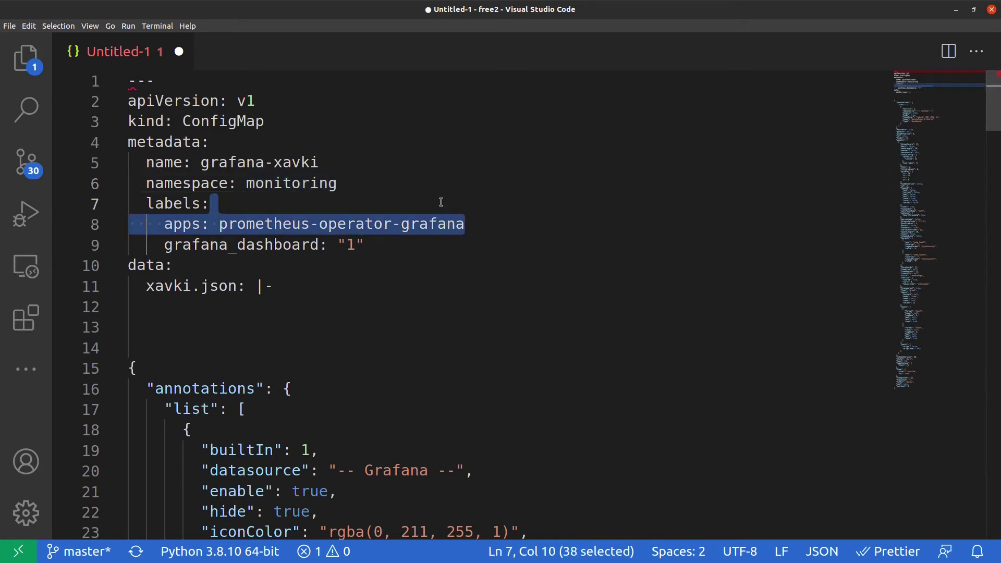
{"action": "left_click", "coordinate": [367, 245]}
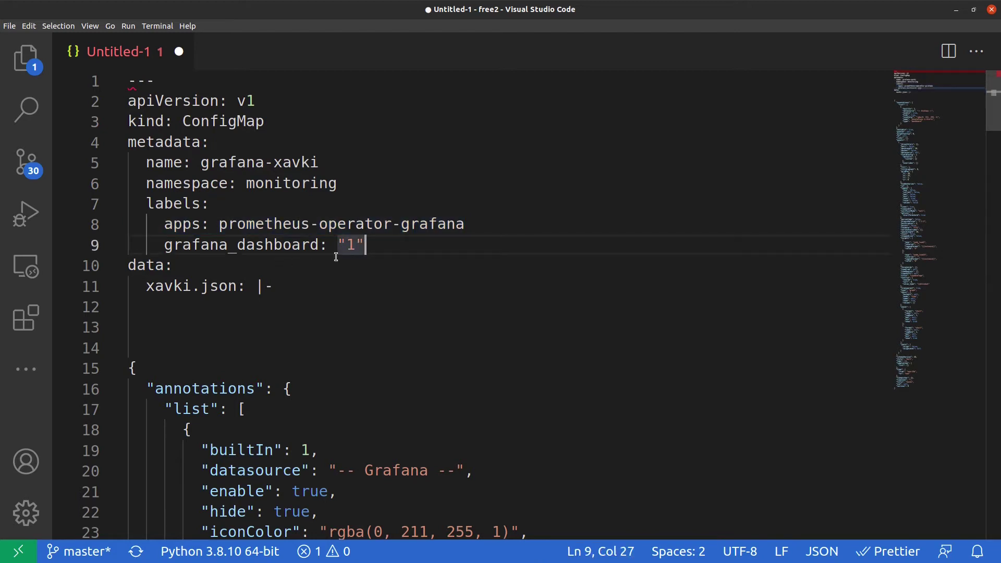
{"action": "left_click_drag", "start_coordinate": [376, 246], "coordinate": [99, 252]}
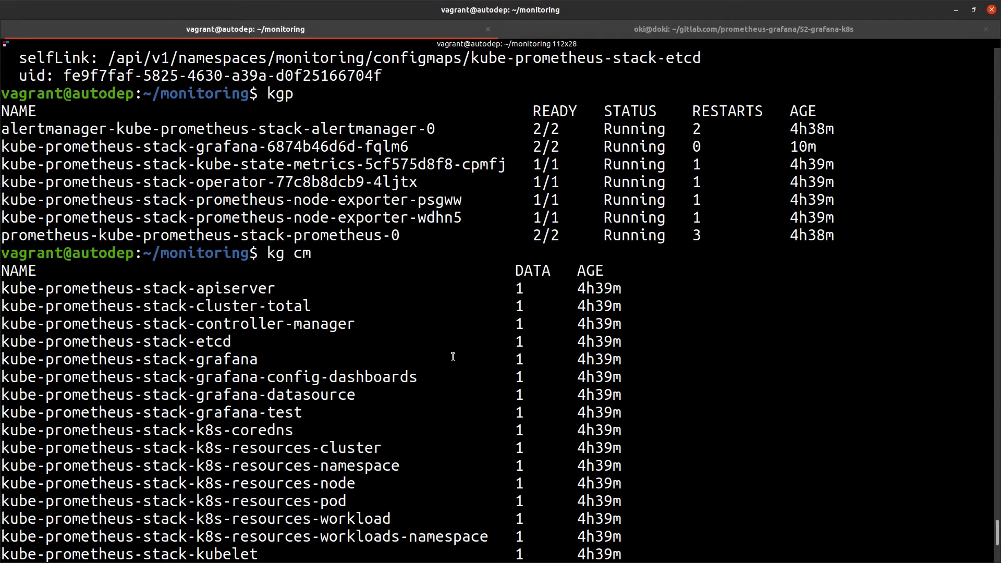
Step: Clear the terminal, list pods with kgp and select the grafana pod's name
{"action": "key", "text": "ctrl+l"}
{"action": "type", "text": "kgp"}
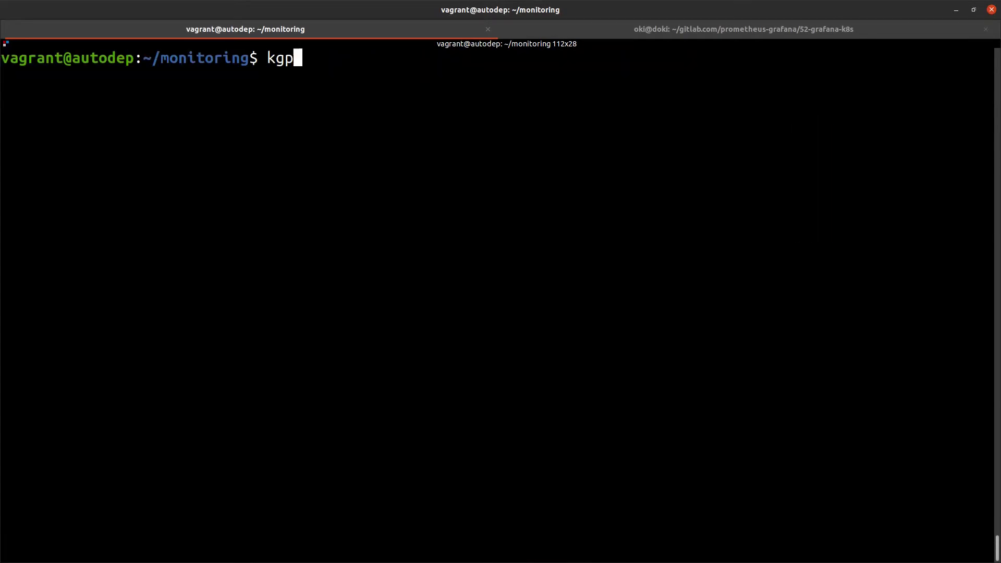
{"action": "key", "text": "Return"}
{"action": "double_click", "coordinate": [235, 113]}
{"action": "key", "text": "ctrl+c"}
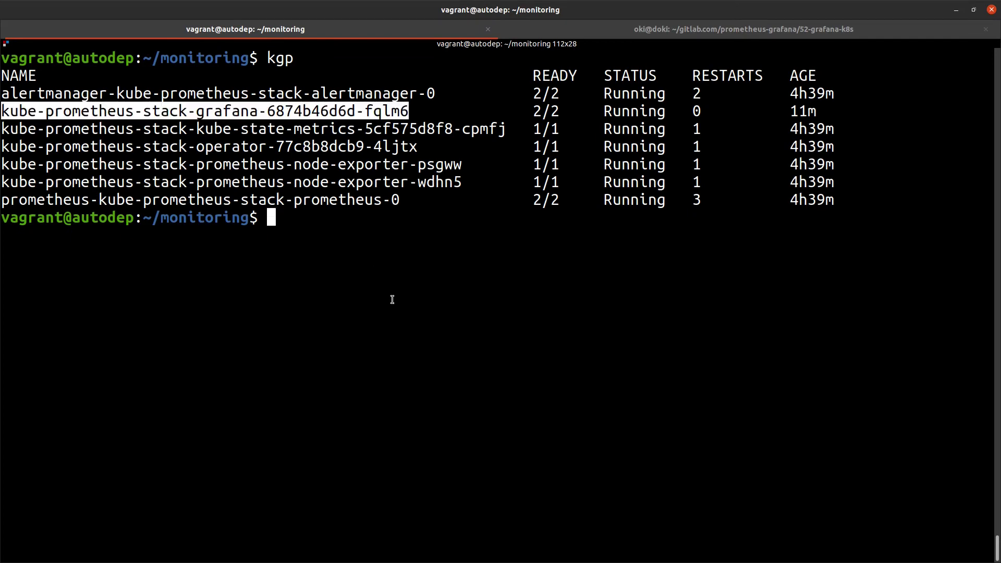
Step: Describe the grafana pod with a k describe pods command
{"action": "type", "text": "kgp"}
{"action": "key", "text": "shift+Insert"}
{"action": "type", "text": "-"}
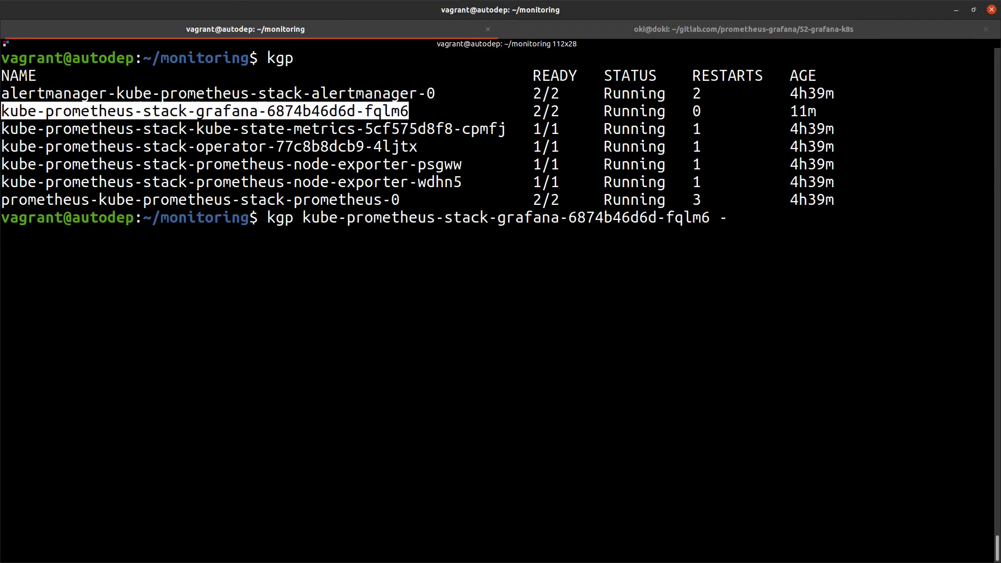
{"action": "type", "text": "o yaml"}
{"action": "key", "text": "BackSpace"}
{"action": "key", "text": "BackSpace"}
{"action": "key", "text": "BackSpace"}
{"action": "key", "text": "BackSpace"}
{"action": "key", "text": "ctrl+a"}
{"action": "key", "text": "Right"}
{"action": "key", "text": "Delete"}
{"action": "key", "text": "Delete"}
{"action": "type", "text": "describve"}
{"action": "key", "text": "BackSpace"}
{"action": "key", "text": "BackSpace"}
{"action": "type", "text": "be"}
{"action": "key", "text": "BackSpace"}
{"action": "key", "text": "BackSpace"}
{"action": "key", "text": "BackSpace"}
{"action": "type", "text": "e pods"}
{"action": "key", "text": "Return"}
Step: Inspect the datasource sidecar's grafana_datasource label and its provisioning folder path
{"action": "scroll", "coordinate": [471, 260], "scroll_direction": "up", "scroll_amount": 5}
{"action": "scroll", "coordinate": [471, 261], "scroll_direction": "up", "scroll_amount": 10}
{"action": "scroll", "coordinate": [470, 255], "scroll_direction": "up", "scroll_amount": 8}
{"action": "scroll", "coordinate": [471, 256], "scroll_direction": "up", "scroll_amount": 4}
{"action": "scroll", "coordinate": [471, 255], "scroll_direction": "up", "scroll_amount": 4}
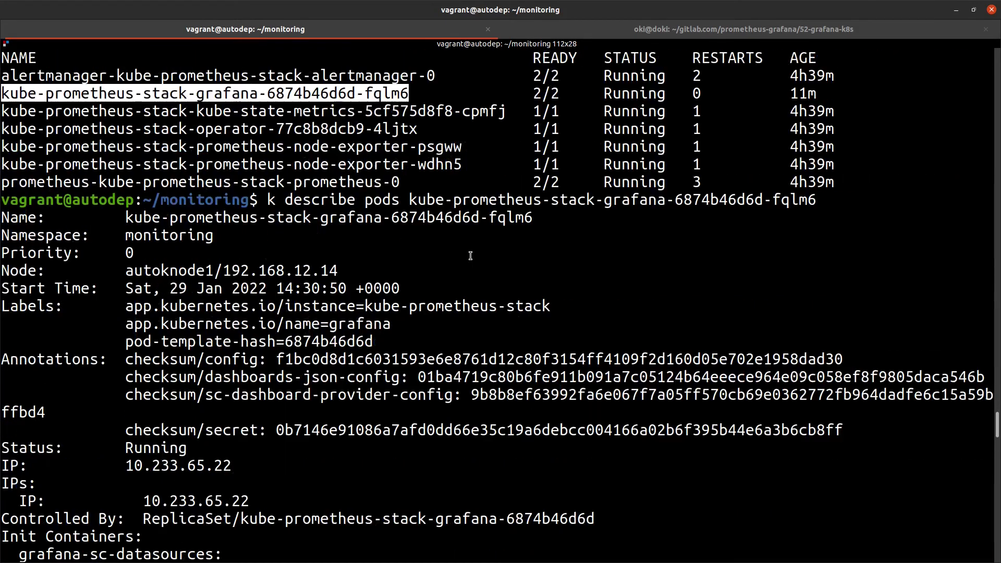
{"action": "scroll", "coordinate": [469, 254], "scroll_direction": "down", "scroll_amount": 5}
{"action": "scroll", "coordinate": [469, 253], "scroll_direction": "down", "scroll_amount": 1}
{"action": "scroll", "coordinate": [468, 253], "scroll_direction": "down", "scroll_amount": 1}
{"action": "scroll", "coordinate": [475, 254], "scroll_direction": "down", "scroll_amount": 1}
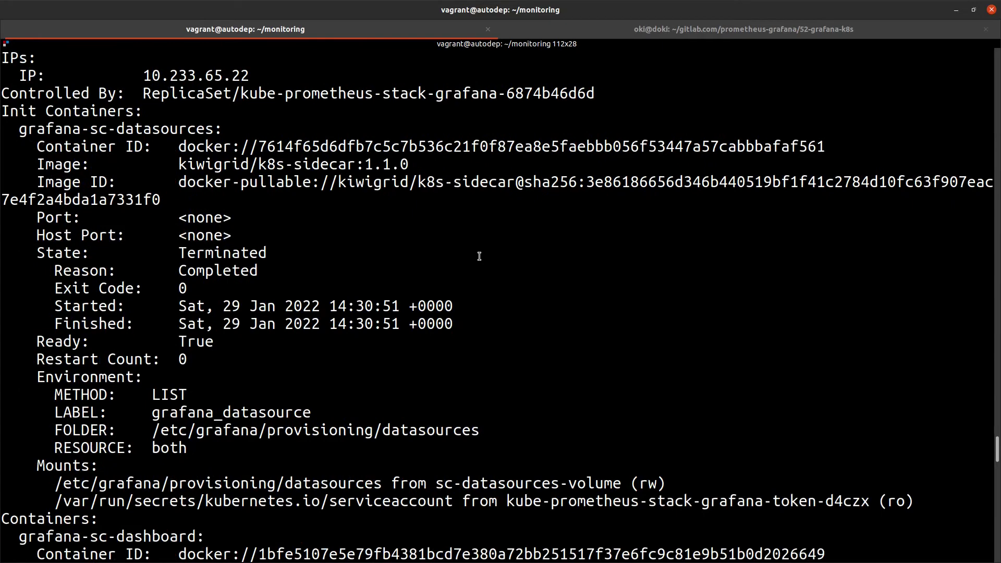
{"action": "scroll", "coordinate": [477, 254], "scroll_direction": "down", "scroll_amount": 1}
{"action": "scroll", "coordinate": [478, 255], "scroll_direction": "down", "scroll_amount": 1}
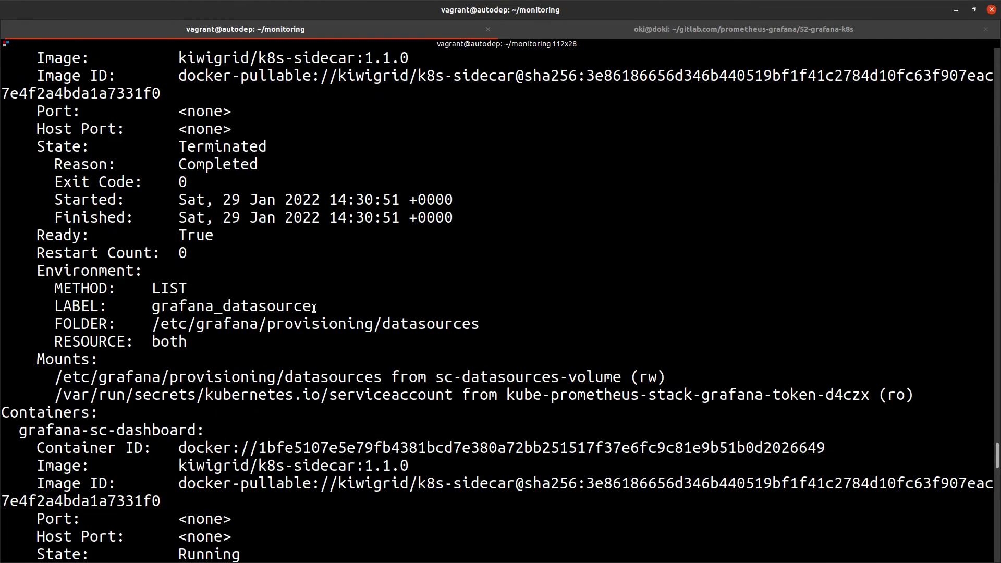
{"action": "left_click_drag", "start_coordinate": [314, 308], "coordinate": [53, 310]}
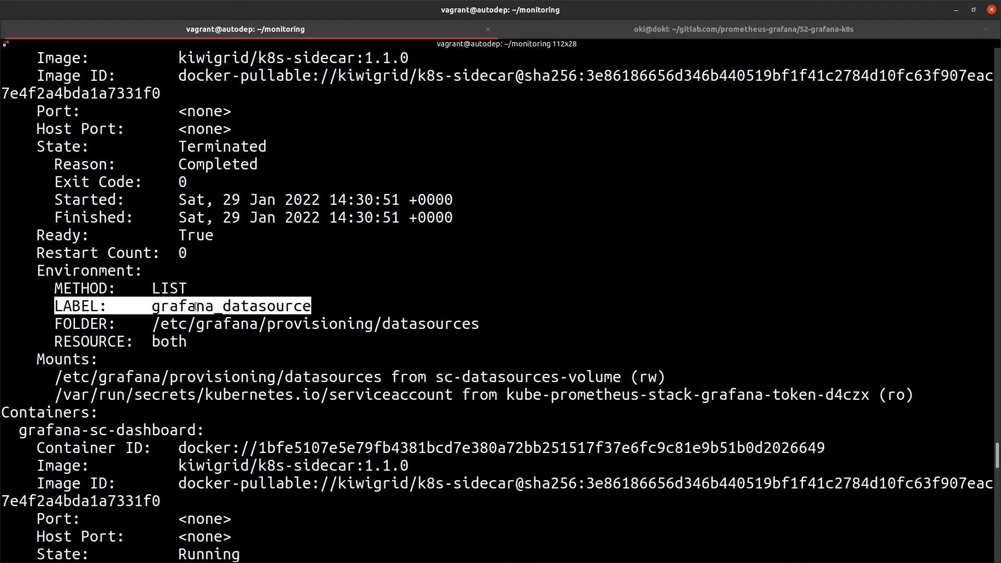
{"action": "double_click", "coordinate": [249, 304]}
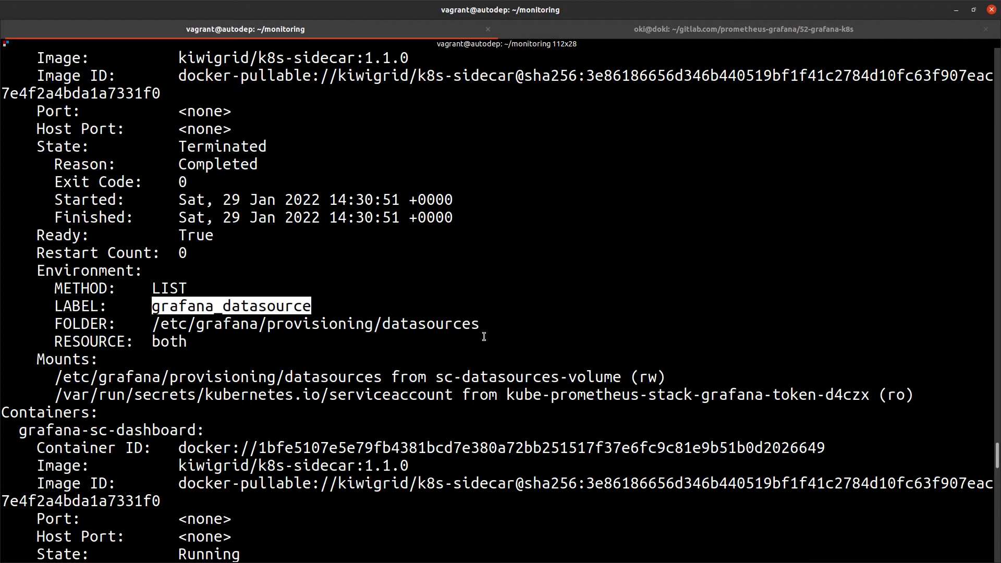
{"action": "left_click_drag", "start_coordinate": [480, 326], "coordinate": [134, 326]}
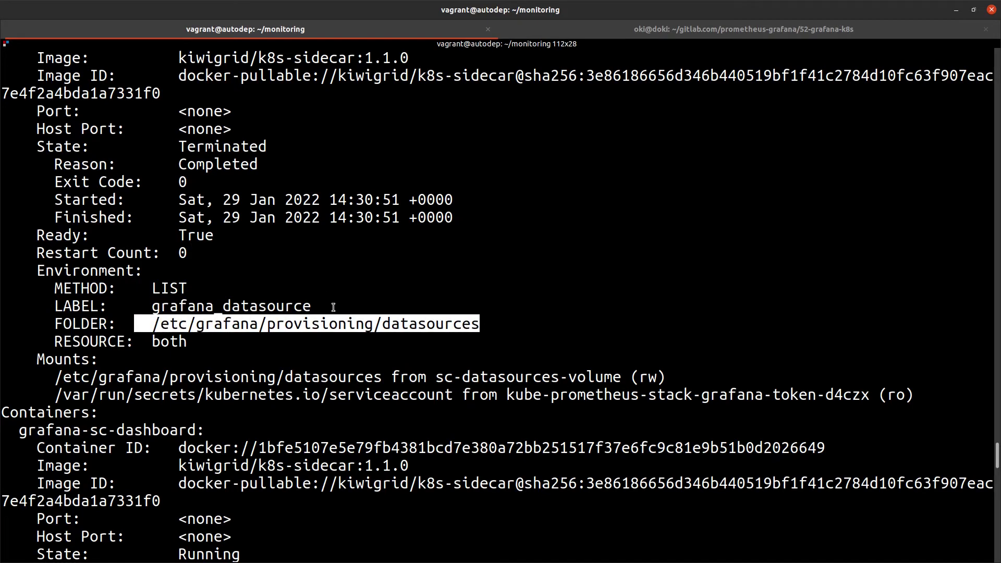
{"action": "left_click_drag", "start_coordinate": [312, 311], "coordinate": [155, 310]}
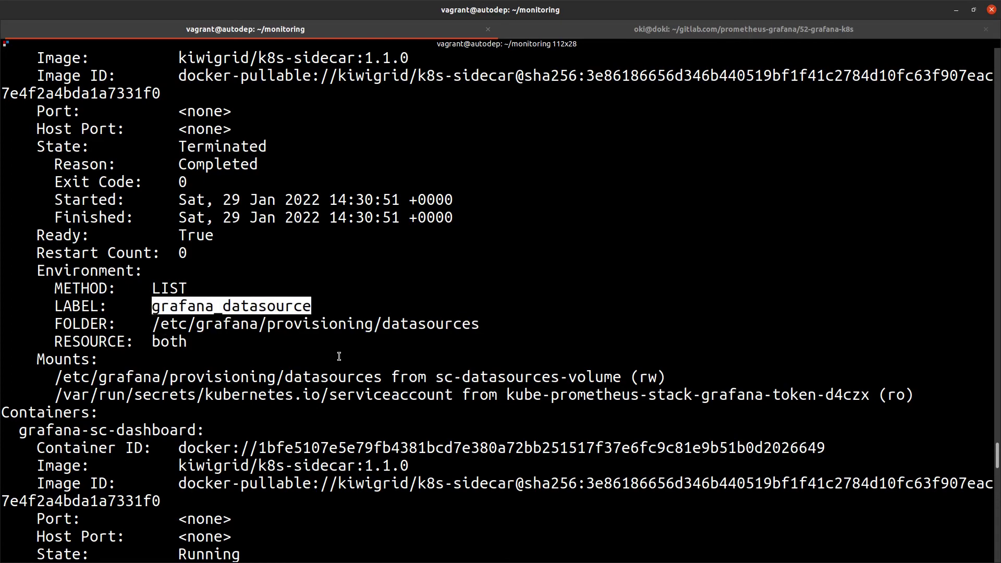
Step: Inspect the dashboard sidecar's grafana_dashboard label and /tmp/dashboards folder
{"action": "scroll", "coordinate": [329, 355], "scroll_direction": "down", "scroll_amount": 1}
{"action": "scroll", "coordinate": [334, 356], "scroll_direction": "down", "scroll_amount": 1}
{"action": "scroll", "coordinate": [339, 357], "scroll_direction": "down", "scroll_amount": 4}
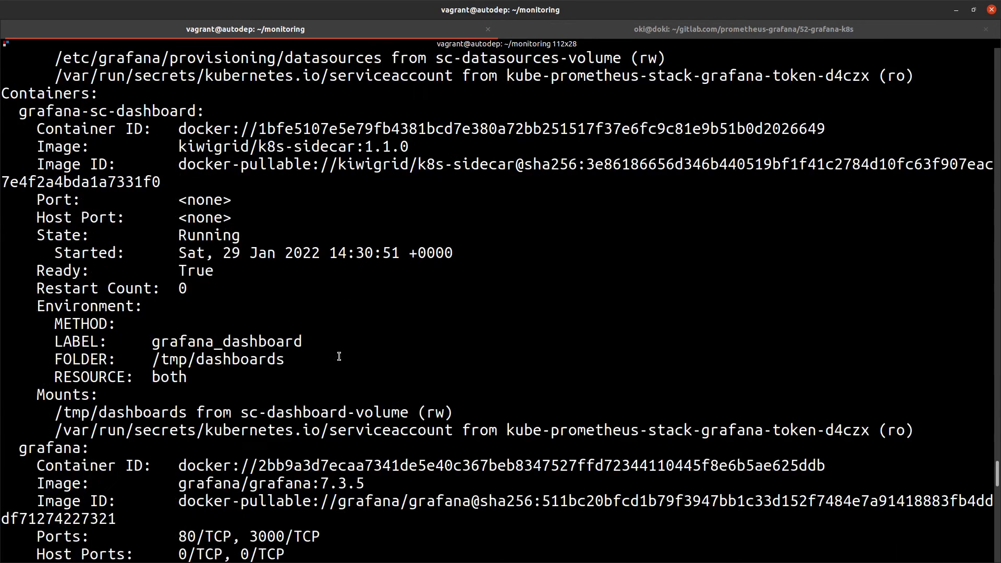
{"action": "left_click_drag", "start_coordinate": [301, 342], "coordinate": [146, 340]}
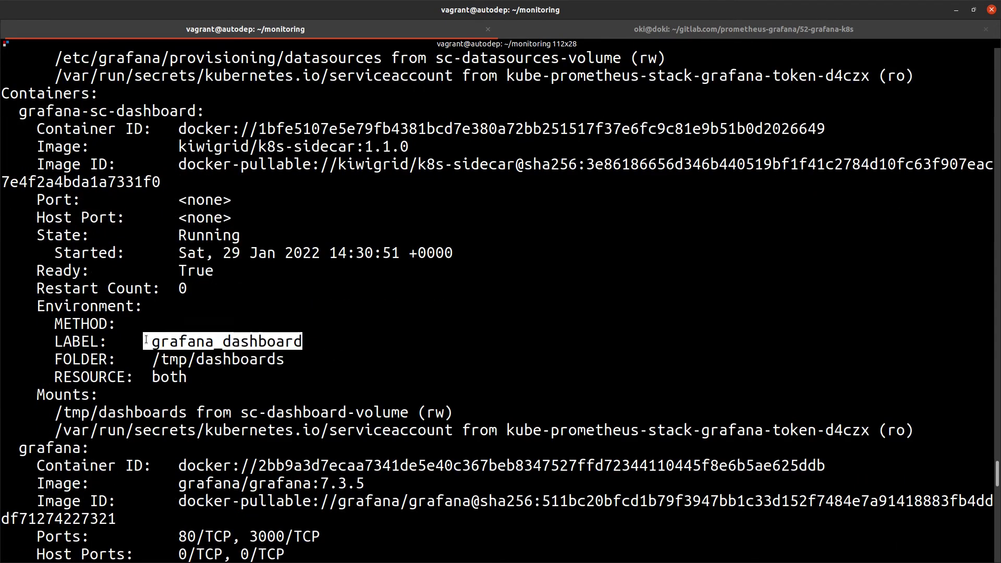
{"action": "double_click", "coordinate": [251, 355]}
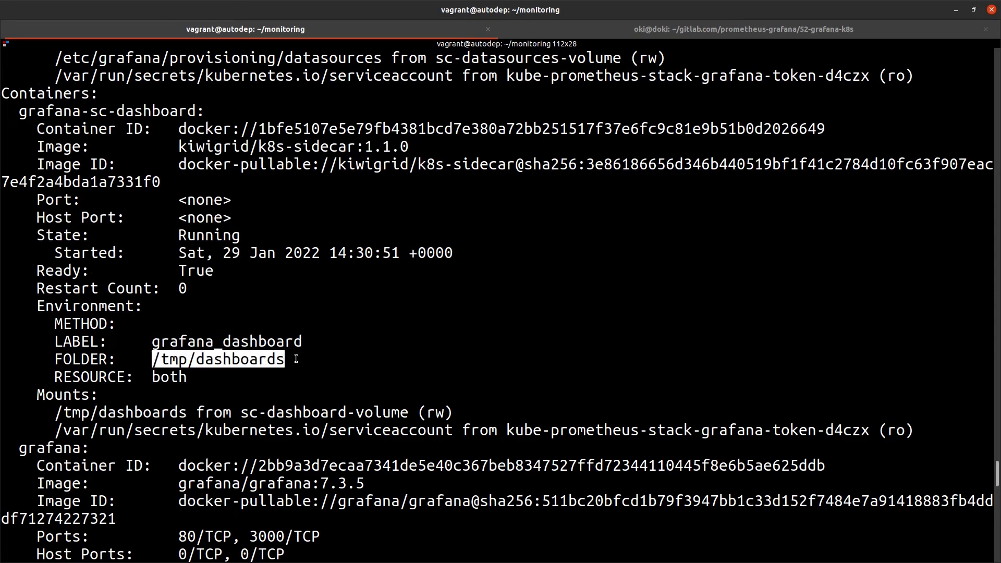
{"action": "left_click_drag", "start_coordinate": [299, 341], "coordinate": [150, 342]}
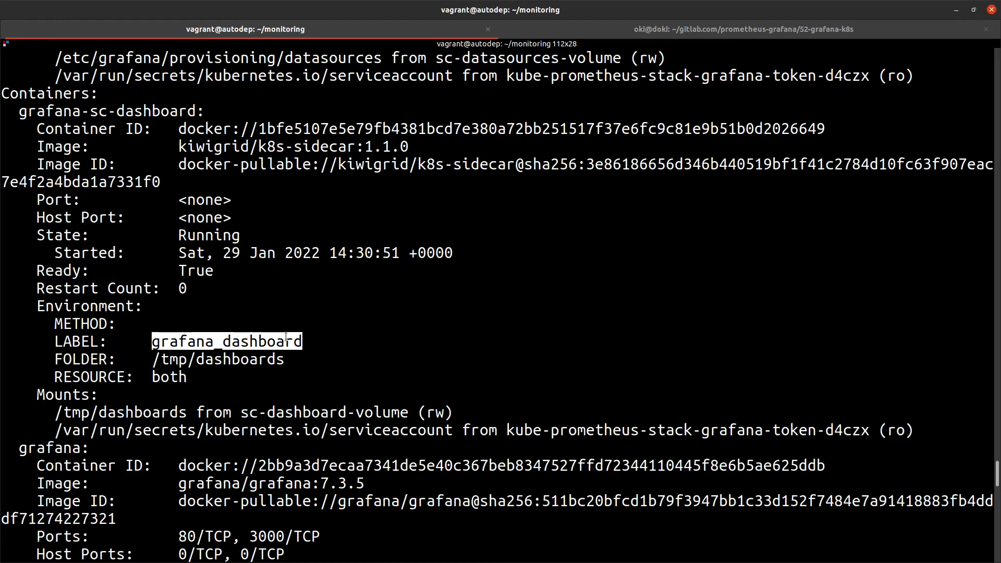
Step: Open a new dashboard-xavki.yml file in vim
{"action": "key", "text": "alt+Tab"}
{"action": "key", "text": "alt+Tab"}
{"action": "key", "text": "ctrl+l"}
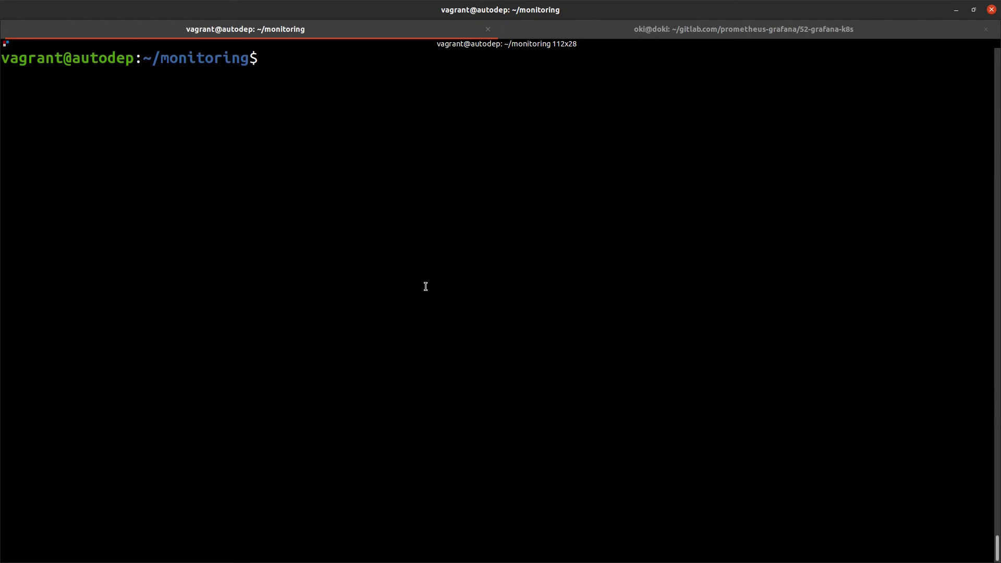
{"action": "scroll", "coordinate": [425, 284], "scroll_direction": "up", "scroll_amount": 4}
{"action": "scroll", "coordinate": [466, 379], "scroll_direction": "up", "scroll_amount": 4}
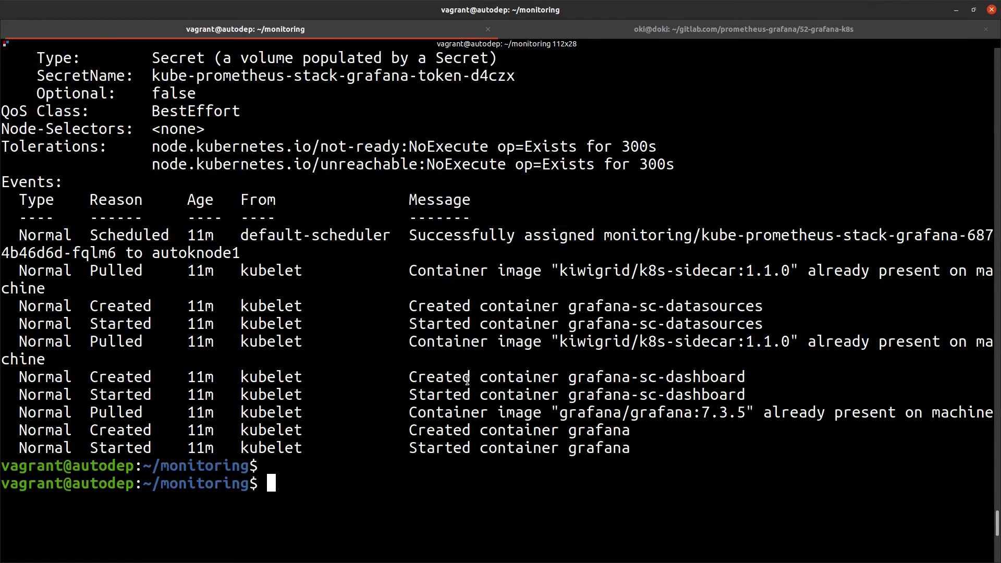
{"action": "scroll", "coordinate": [467, 381], "scroll_direction": "down", "scroll_amount": 2}
{"action": "scroll", "coordinate": [467, 382], "scroll_direction": "down", "scroll_amount": 3}
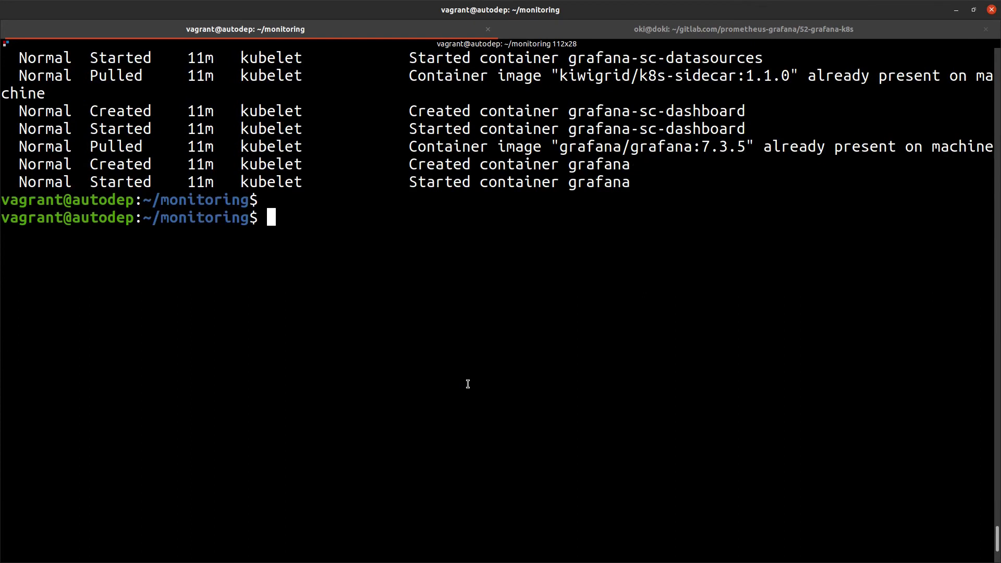
{"action": "key", "text": "ctrl+l"}
{"action": "type", "text": "vim xavkl"}
{"action": "key", "text": "BackSpace"}
{"action": "key", "text": "BackSpace"}
{"action": "key", "text": "BackSpace"}
{"action": "key", "text": "BackSpace"}
{"action": "key", "text": "BackSpace"}
{"action": "type", "text": "dashboard-xavki.yml"}
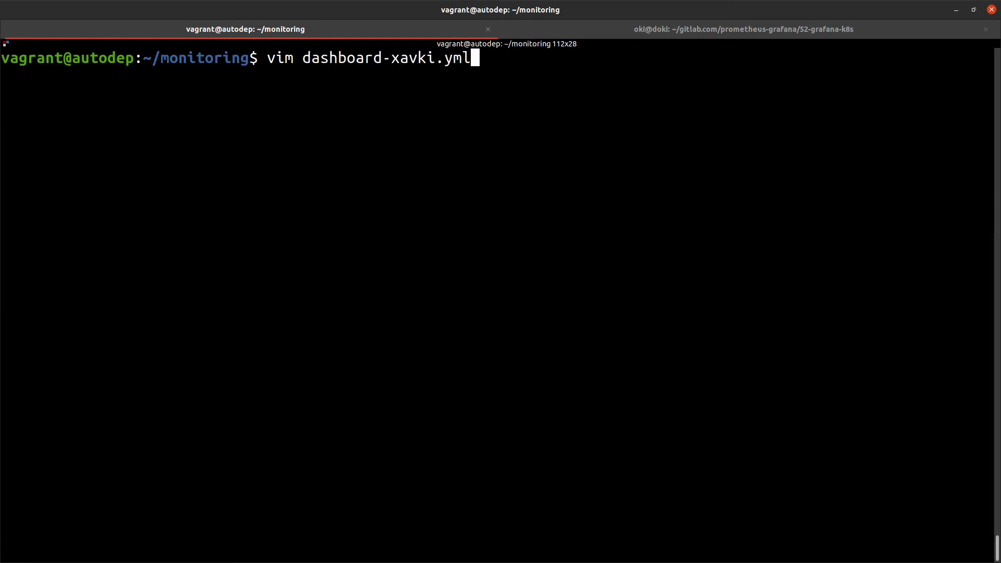
{"action": "key", "text": "Return"}
{"action": "key", "text": "alt+Tab"}
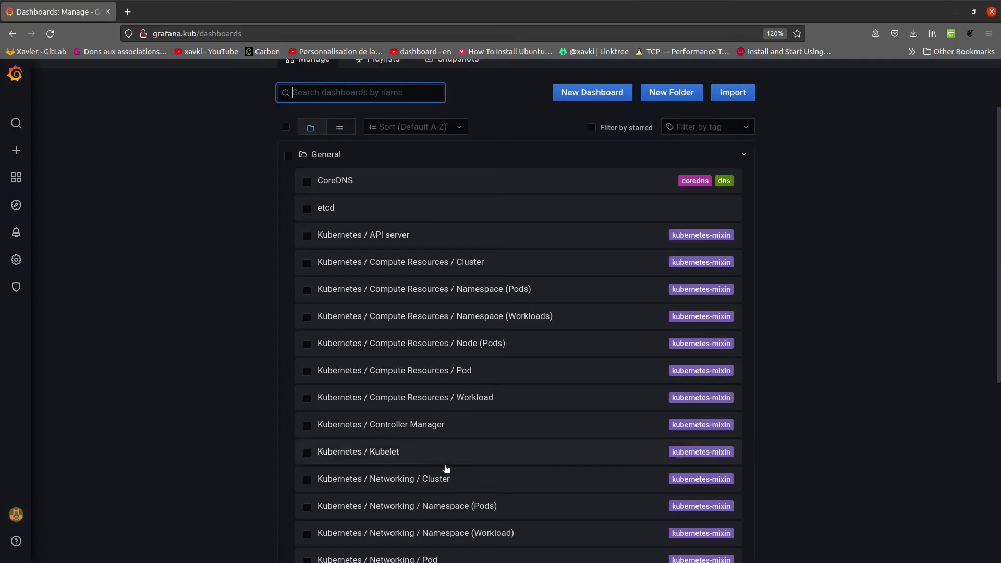
Step: Delete the empty lines between the xavki.json key and the dashboard JSON
{"action": "key", "text": "alt+Tab"}
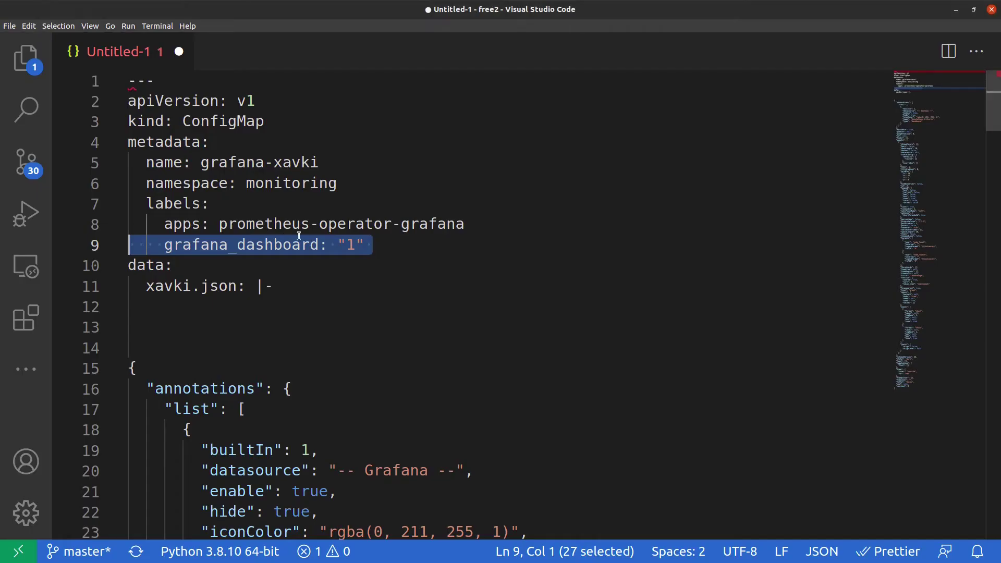
{"action": "left_click", "coordinate": [132, 299]}
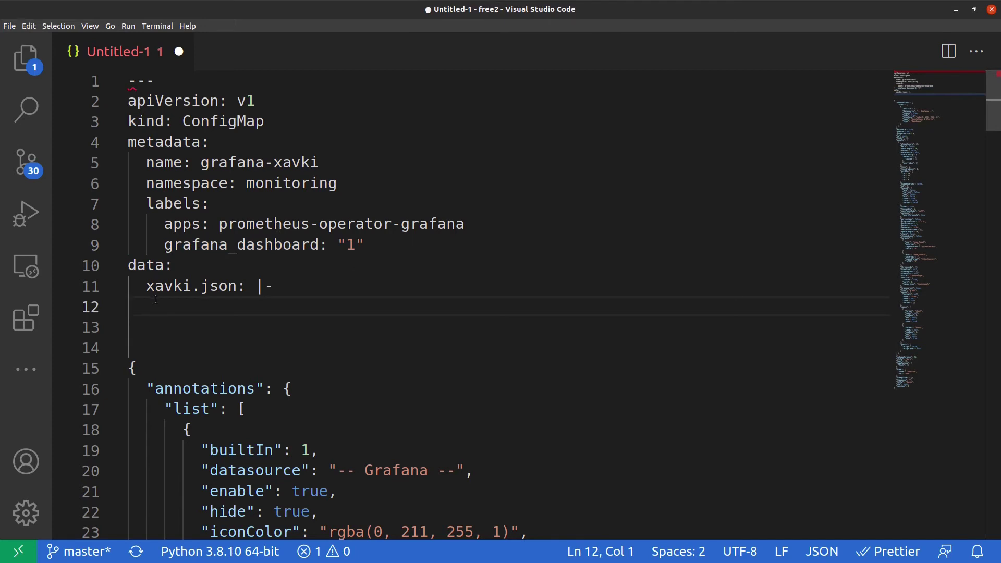
{"action": "left_click_drag", "start_coordinate": [128, 265], "coordinate": [215, 275]}
{"action": "left_click_drag", "start_coordinate": [284, 289], "coordinate": [129, 287]}
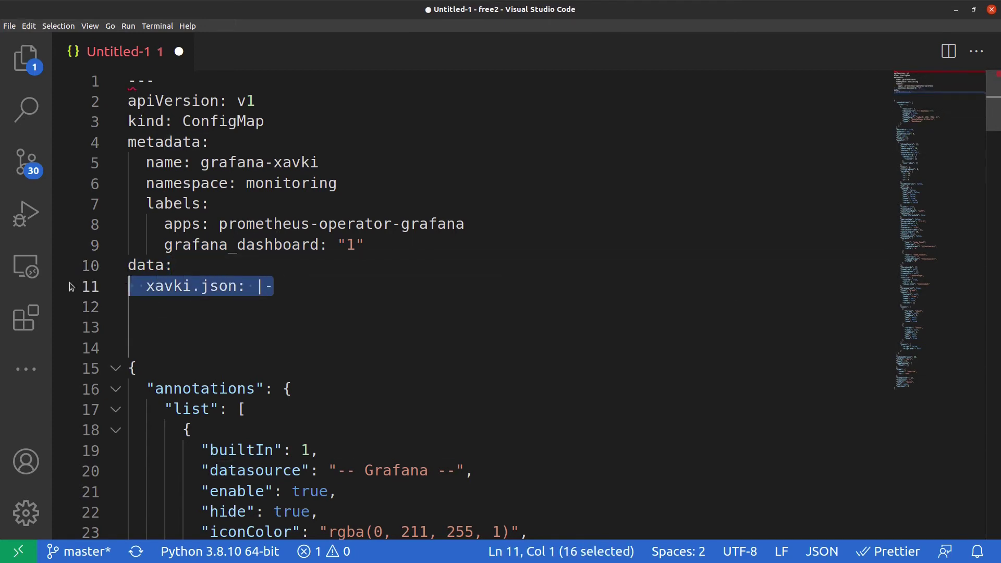
{"action": "left_click", "coordinate": [229, 311]}
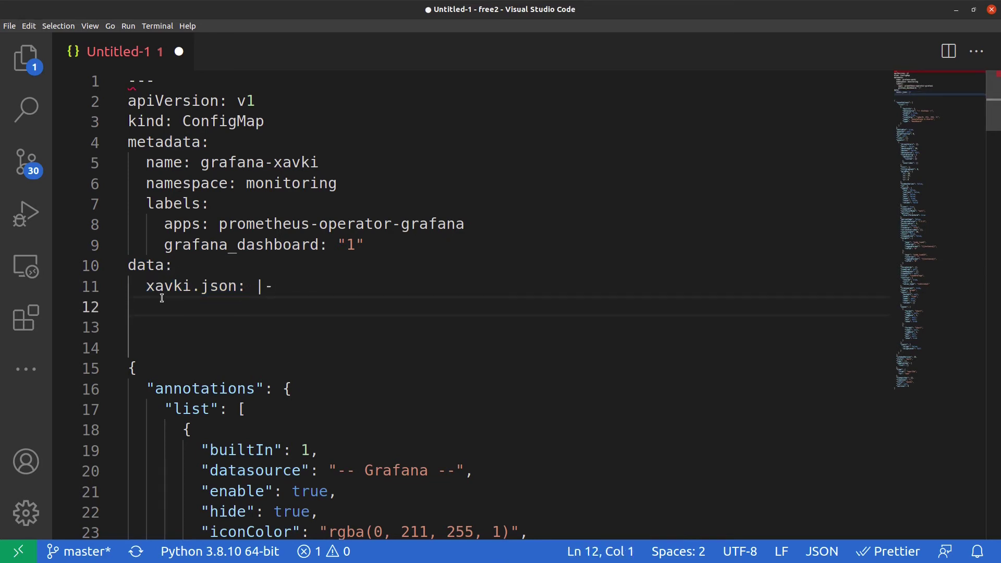
{"action": "key", "text": "Delete"}
{"action": "key", "text": "Delete"}
{"action": "key", "text": "Delete"}
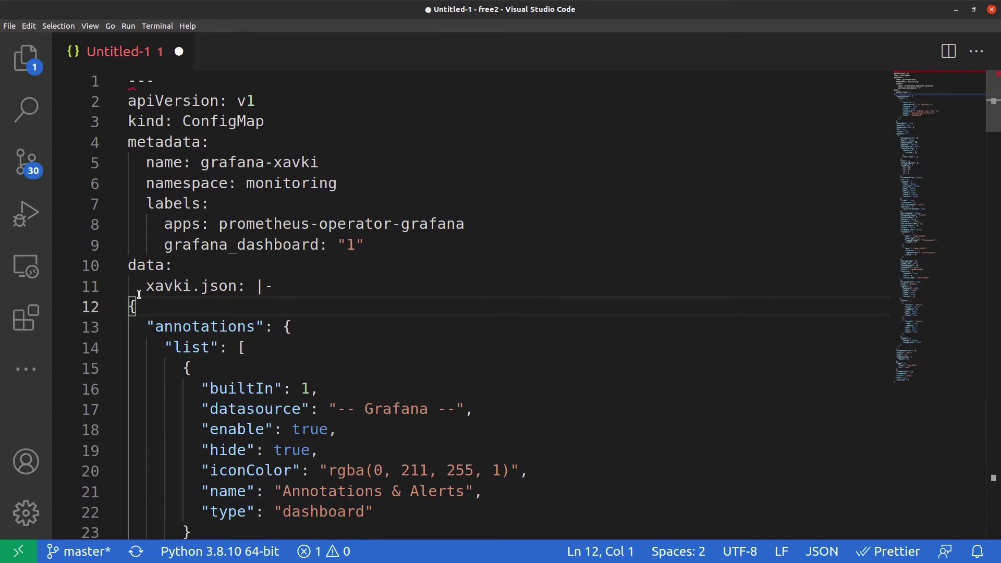
Step: Indent the whole dashboard JSON block under xavki.json, then select the entire document
{"action": "key", "text": "shift+Page_Down"}
{"action": "key", "text": "shift+Page_Down"}
{"action": "key", "text": "shift+Page_Down"}
{"action": "key", "text": "shift+Page_Down"}
{"action": "key", "text": "shift+Page_Down"}
{"action": "key", "text": "shift+Page_Down"}
{"action": "key", "text": "shift+Page_Down"}
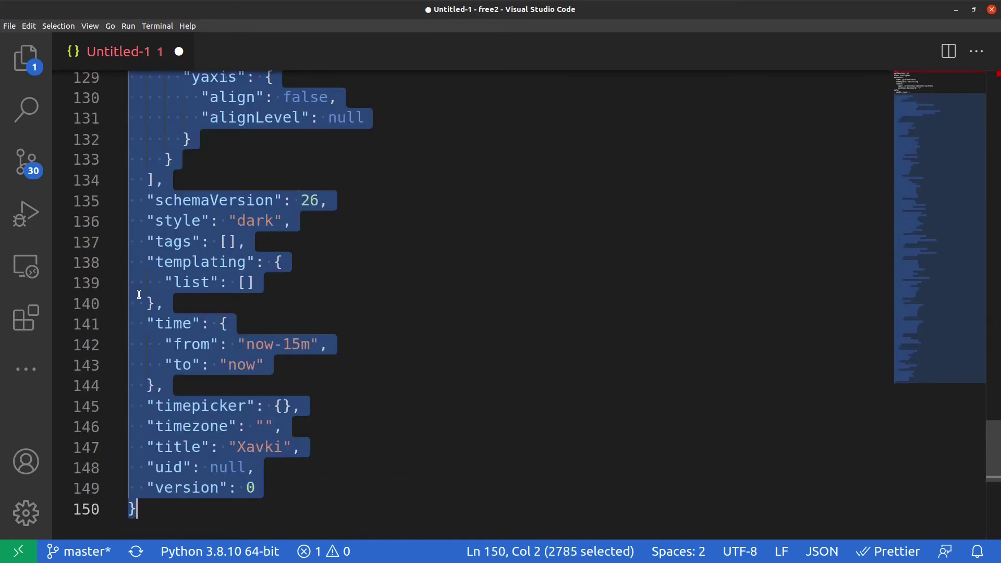
{"action": "key", "text": "Tab"}
{"action": "key", "text": "Tab"}
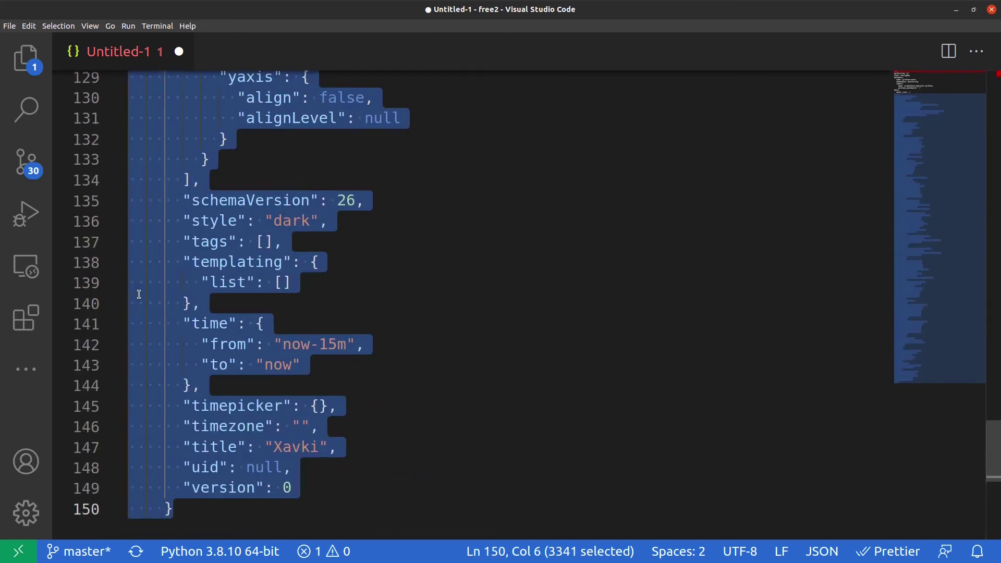
{"action": "scroll", "coordinate": [376, 258], "scroll_direction": "up", "scroll_amount": 6}
{"action": "scroll", "coordinate": [375, 257], "scroll_direction": "up", "scroll_amount": 10}
{"action": "scroll", "coordinate": [377, 258], "scroll_direction": "up", "scroll_amount": 8}
{"action": "scroll", "coordinate": [379, 260], "scroll_direction": "up", "scroll_amount": 10}
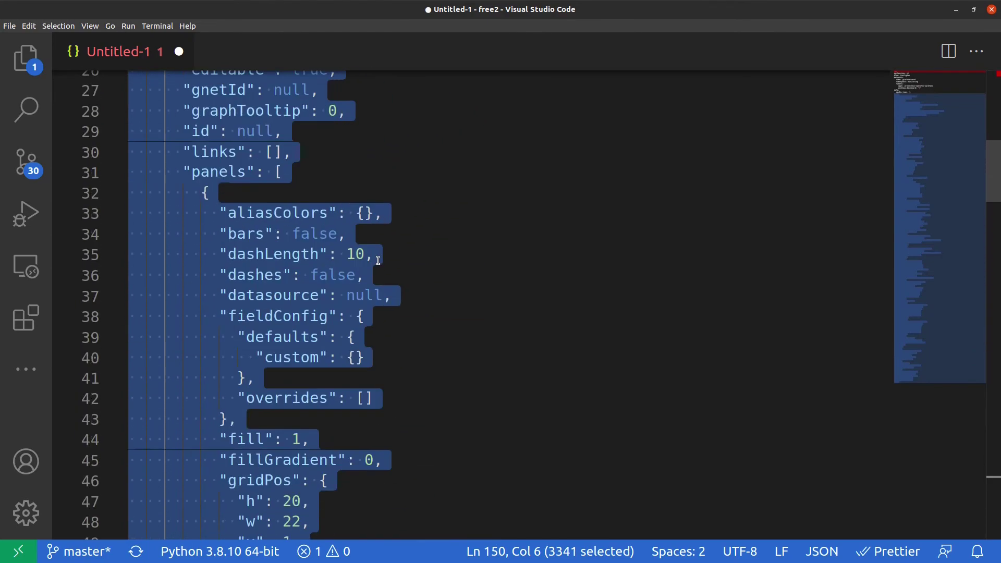
{"action": "scroll", "coordinate": [373, 262], "scroll_direction": "up", "scroll_amount": 7}
{"action": "scroll", "coordinate": [384, 300], "scroll_direction": "up", "scroll_amount": 2}
{"action": "left_click", "coordinate": [387, 299]}
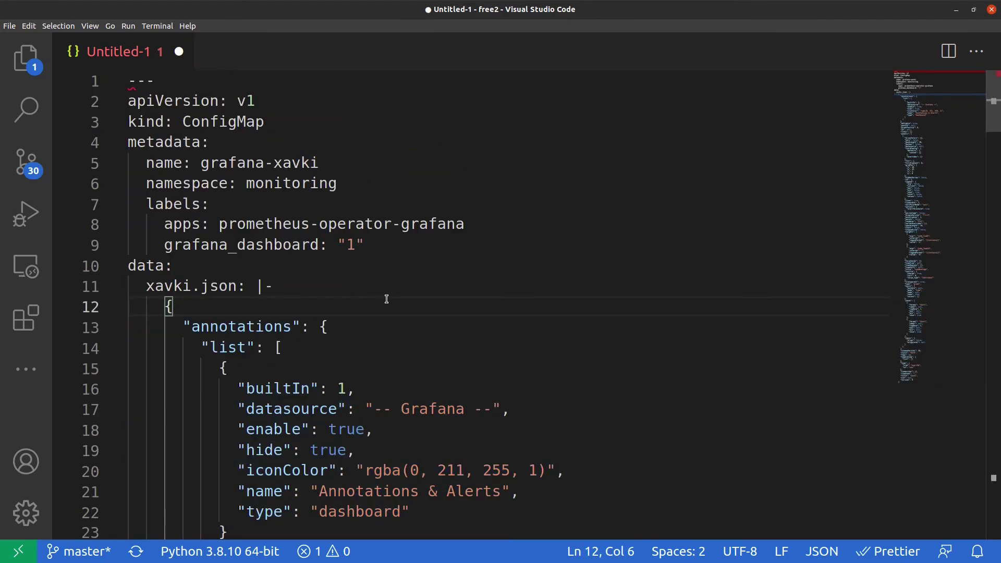
{"action": "key", "text": "ctrl+a"}
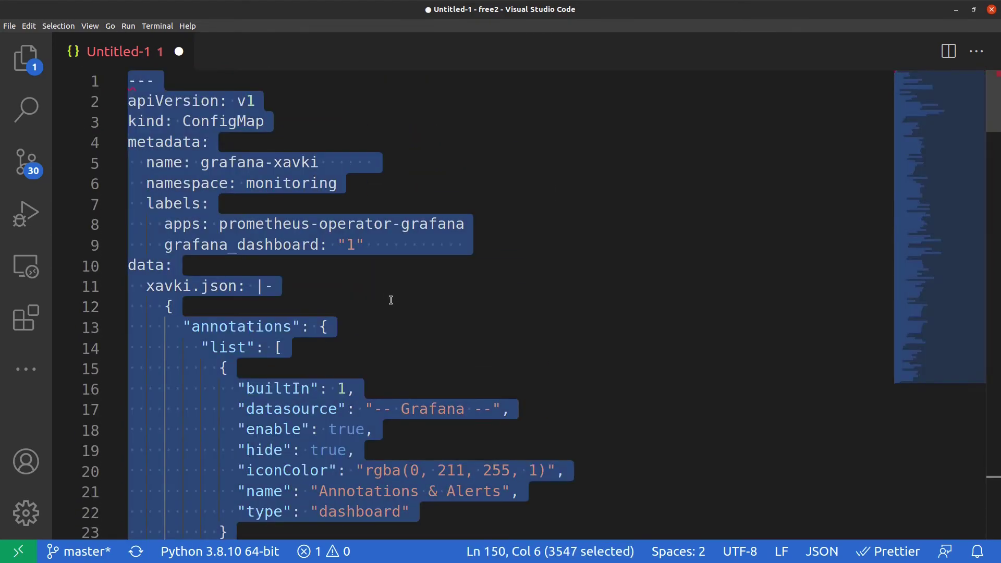
Step: Change the dashboard's "version" value from 0 to 1
{"action": "scroll", "coordinate": [390, 300], "scroll_direction": "down", "scroll_amount": 6}
{"action": "scroll", "coordinate": [386, 304], "scroll_direction": "down", "scroll_amount": 11}
{"action": "scroll", "coordinate": [371, 384], "scroll_direction": "down", "scroll_amount": 9}
{"action": "scroll", "coordinate": [360, 353], "scroll_direction": "down", "scroll_amount": 7}
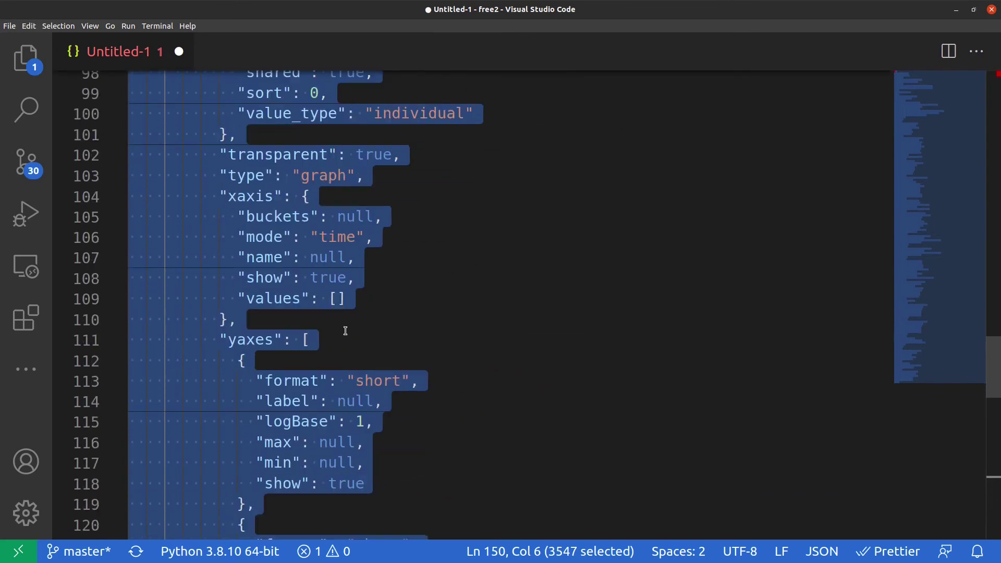
{"action": "scroll", "coordinate": [347, 344], "scroll_direction": "down", "scroll_amount": 10}
{"action": "scroll", "coordinate": [351, 357], "scroll_direction": "down", "scroll_amount": 5}
{"action": "scroll", "coordinate": [316, 304], "scroll_direction": "up", "scroll_amount": 3}
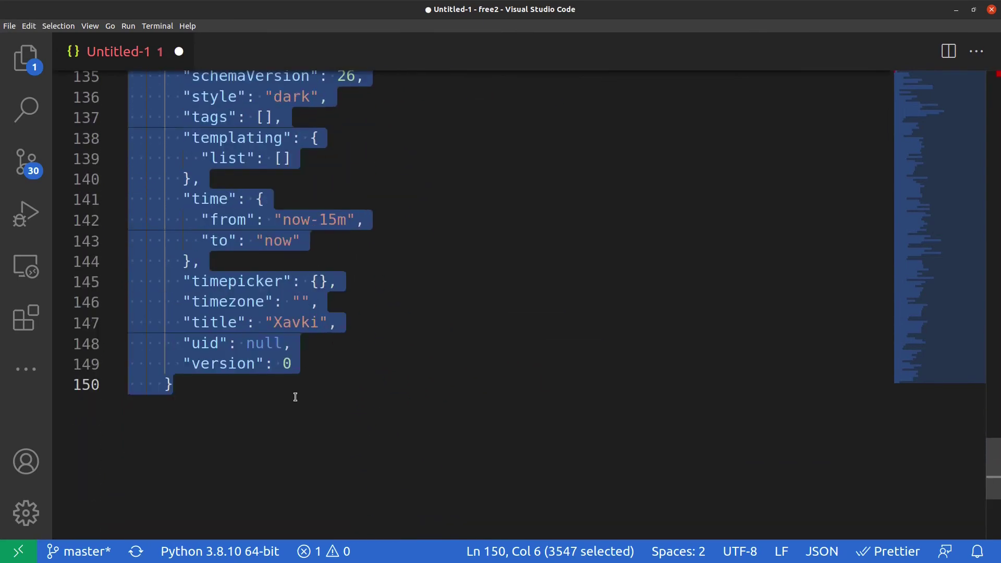
{"action": "left_click", "coordinate": [362, 373]}
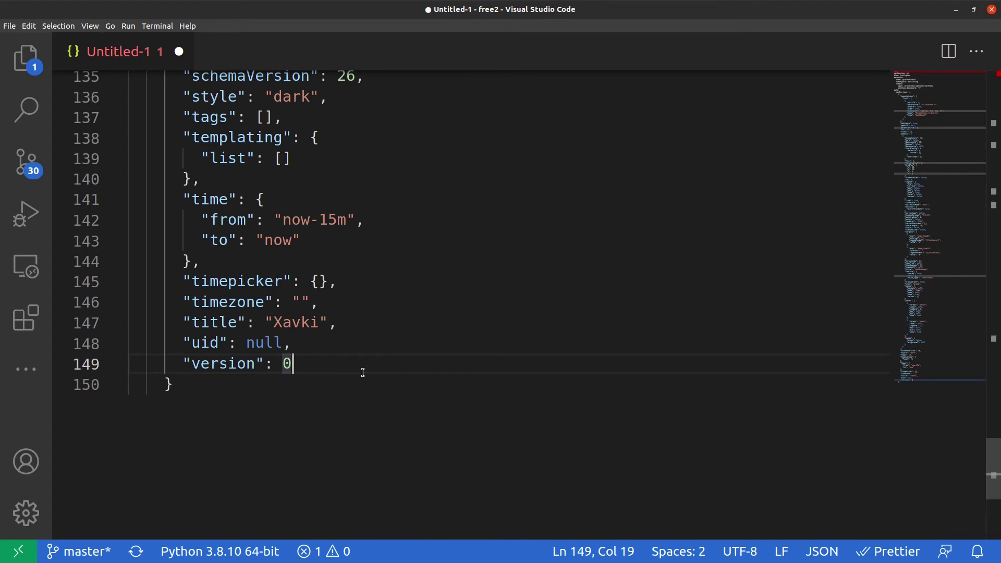
{"action": "key", "text": "BackSpace"}
{"action": "type", "text": "1"}
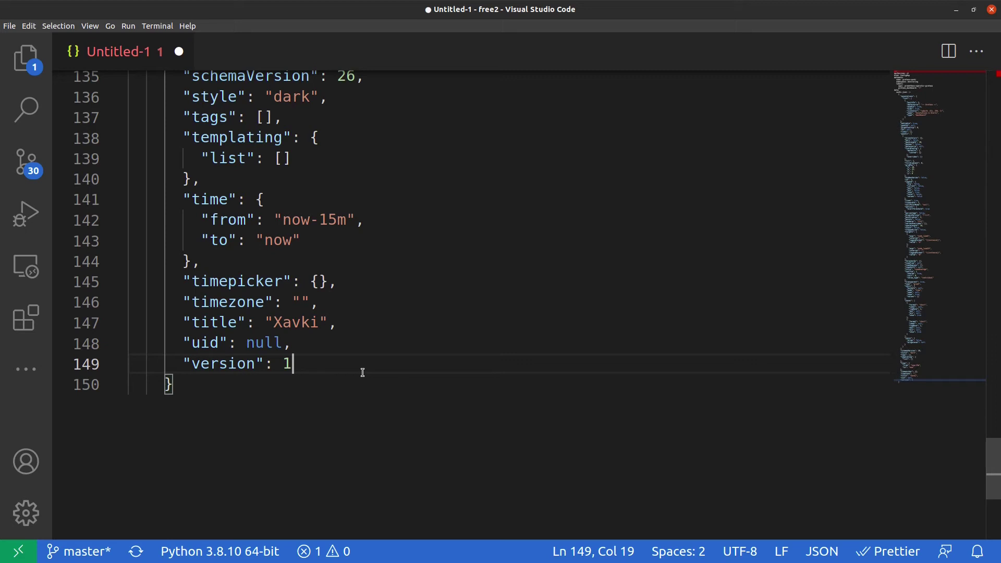
Step: Replace the null uid with "slshfkgfd2g13" and select the whole ConfigMap
{"action": "double_click", "coordinate": [280, 342]}
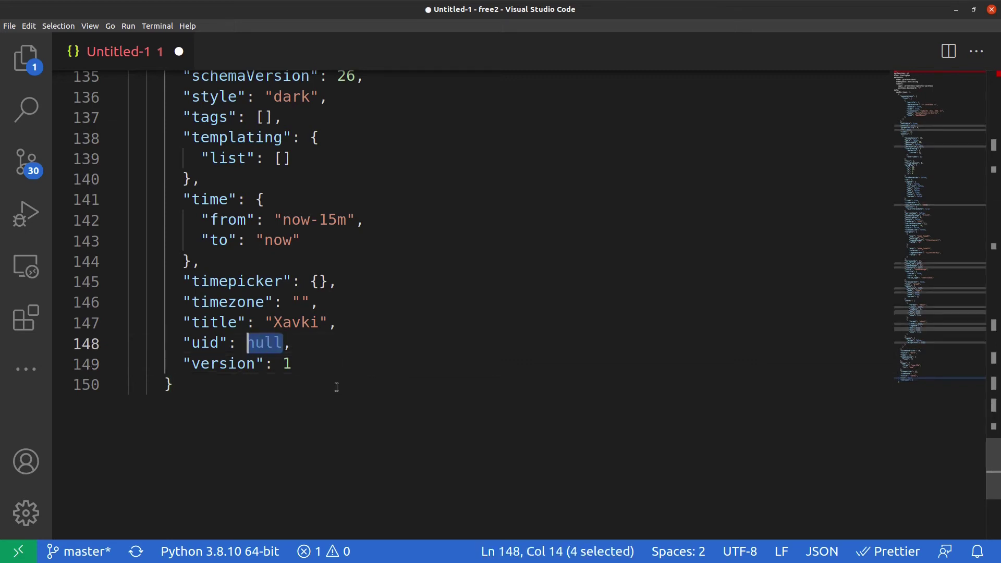
{"action": "type", "text": "oayre"}
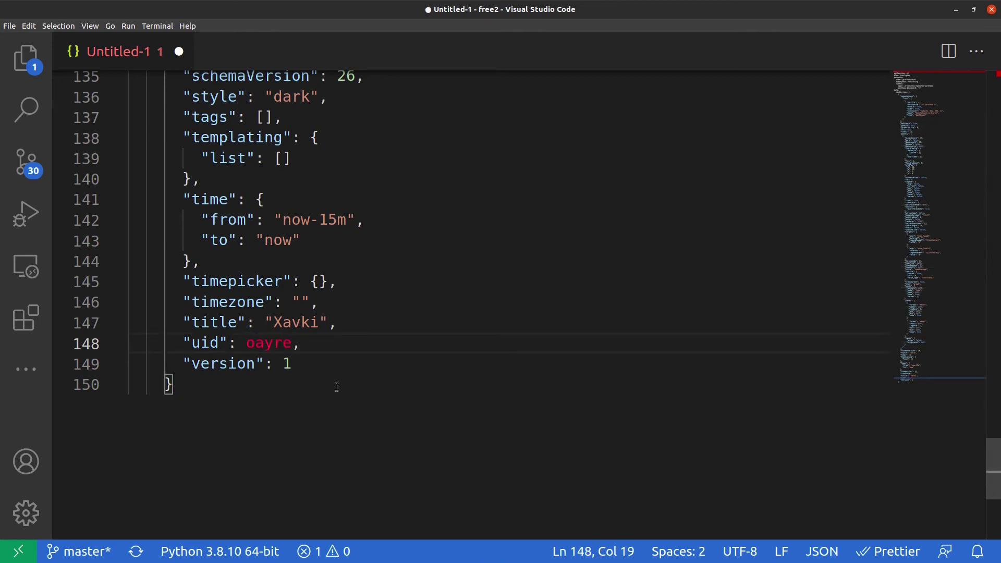
{"action": "key", "text": "BackSpace"}
{"action": "key", "text": "BackSpace"}
{"action": "key", "text": "BackSpace"}
{"action": "key", "text": "BackSpace"}
{"action": "type", "text": "\"\""}
{"action": "key", "text": "Left"}
{"action": "type", "text": "slshfkgfd2g13"}
{"action": "left_click", "coordinate": [337, 387]}
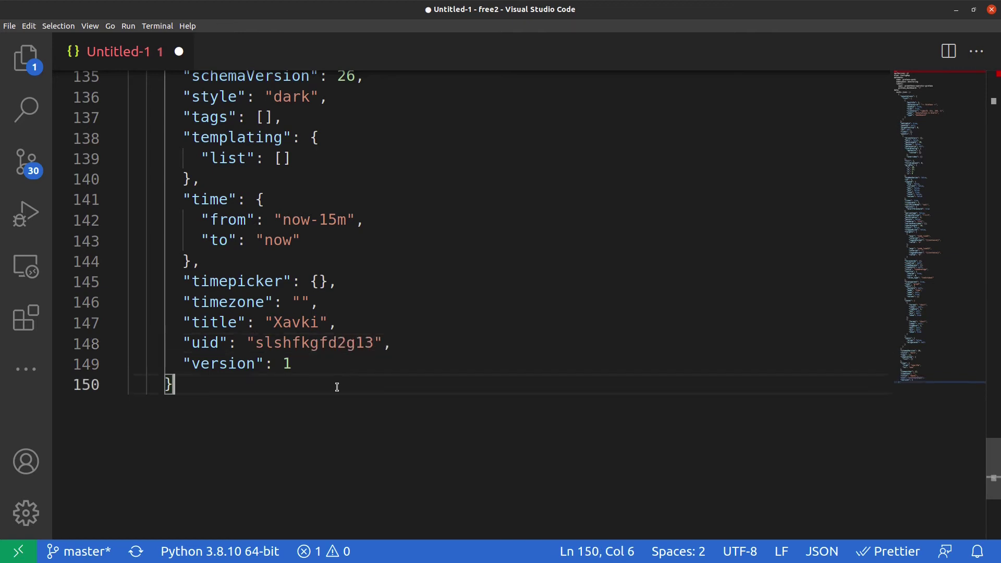
{"action": "key", "text": "ctrl+a"}
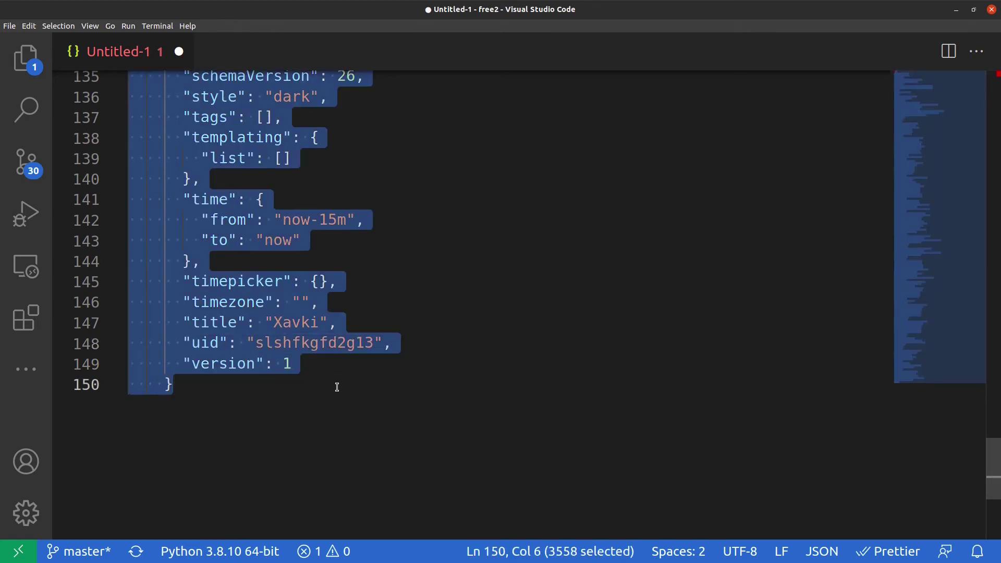
{"action": "key", "text": "alt+Tab"}
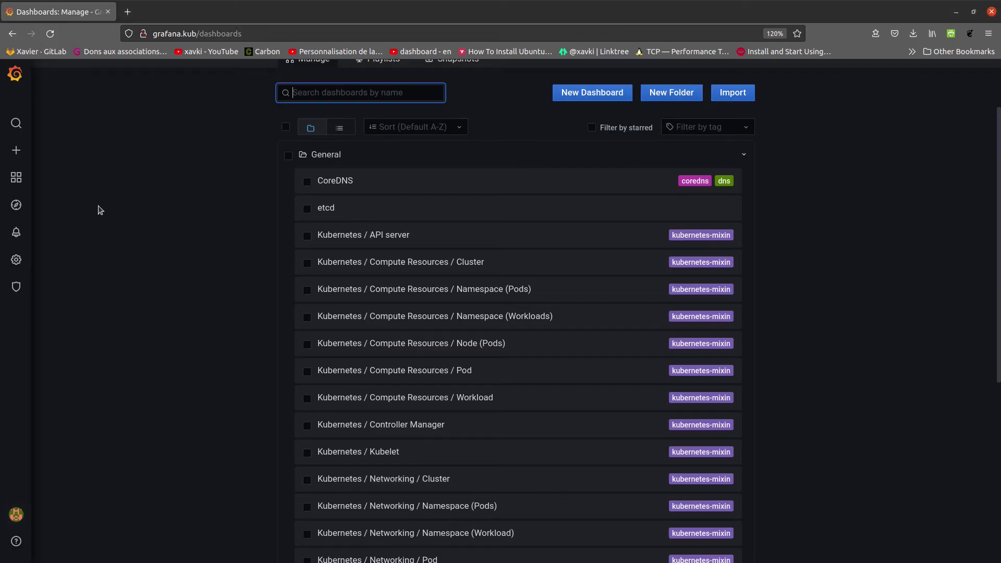
Step: Paste the ConfigMap into dashboard-xavki.yml in vim and save it with :wq!
{"action": "left_click", "coordinate": [138, 172]}
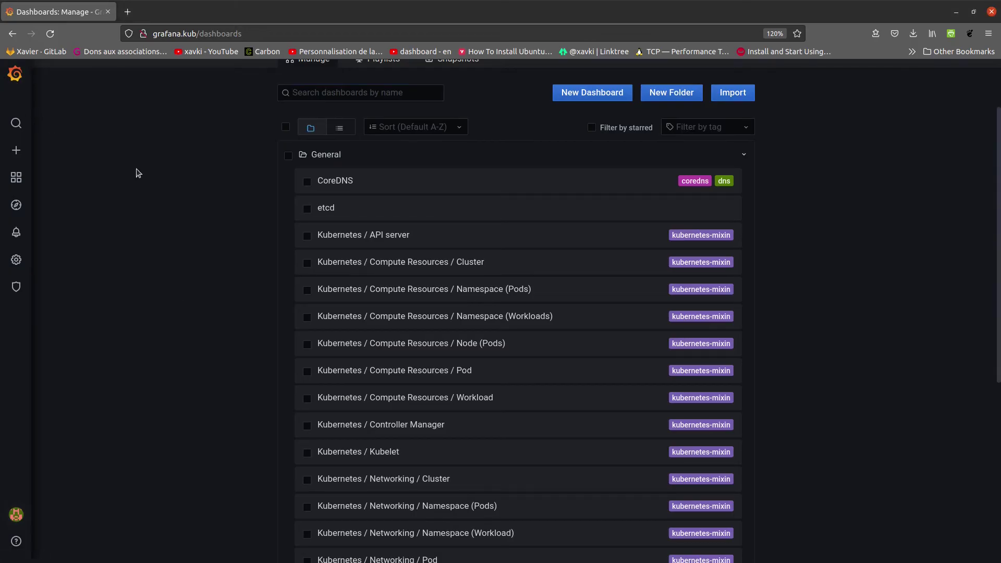
{"action": "key", "text": "alt+Tab"}
{"action": "key", "text": "i"}
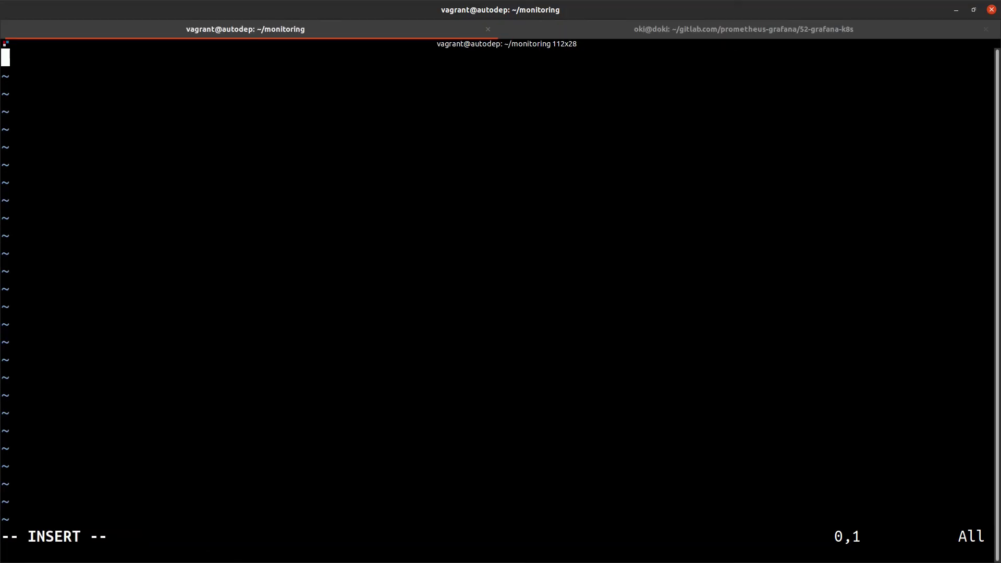
{"action": "key", "text": "ctrl+shift+v"}
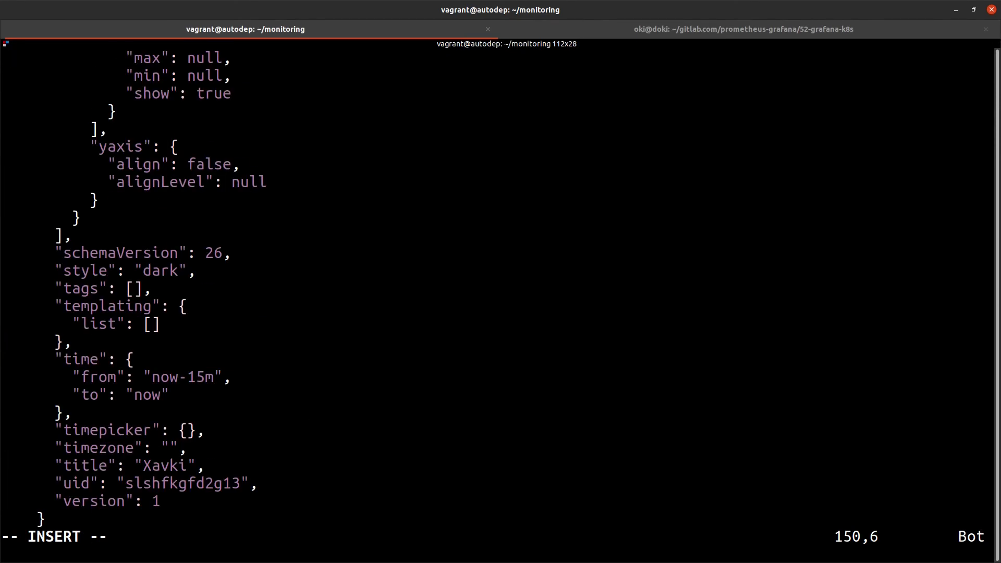
{"action": "key", "text": "Page_Up"}
{"action": "key", "text": "Page_Up"}
{"action": "key", "text": "Page_Up"}
{"action": "key", "text": "Page_Up"}
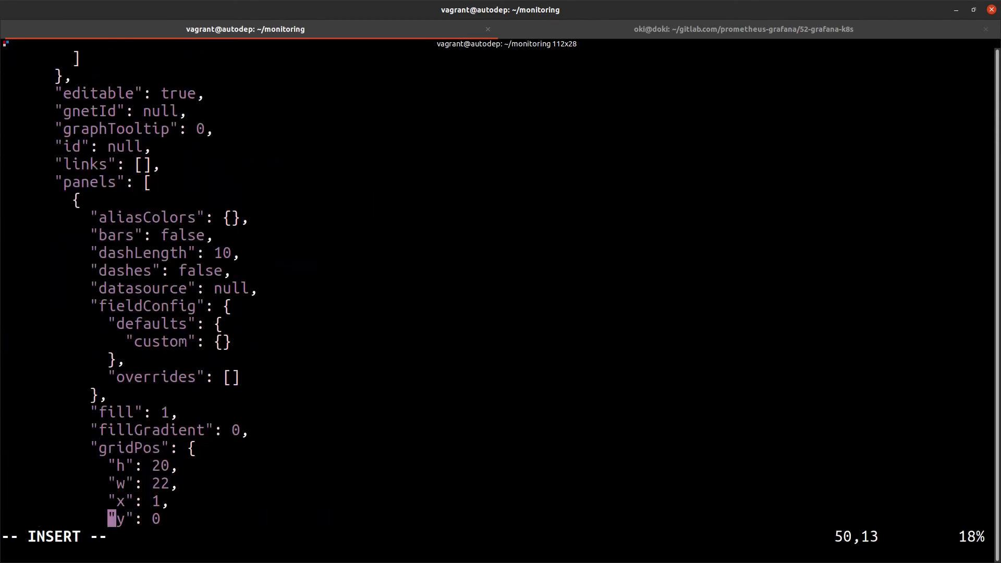
{"action": "key", "text": "Page_Up"}
{"action": "key", "text": "Escape"}
{"action": "type", "text": ":wq!"}
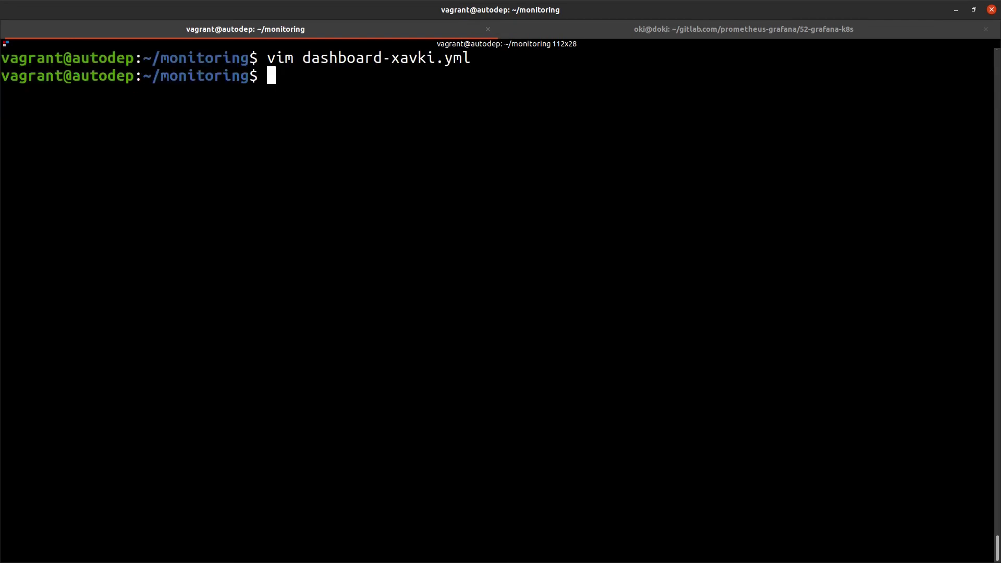
Step: Apply dashboard-xavki.yml with k apply and confirm grafana-xavki appears in kg cm
{"action": "type", "text": "k apply -f da"}
{"action": "key", "text": "Tab"}
{"action": "key", "text": "Return"}
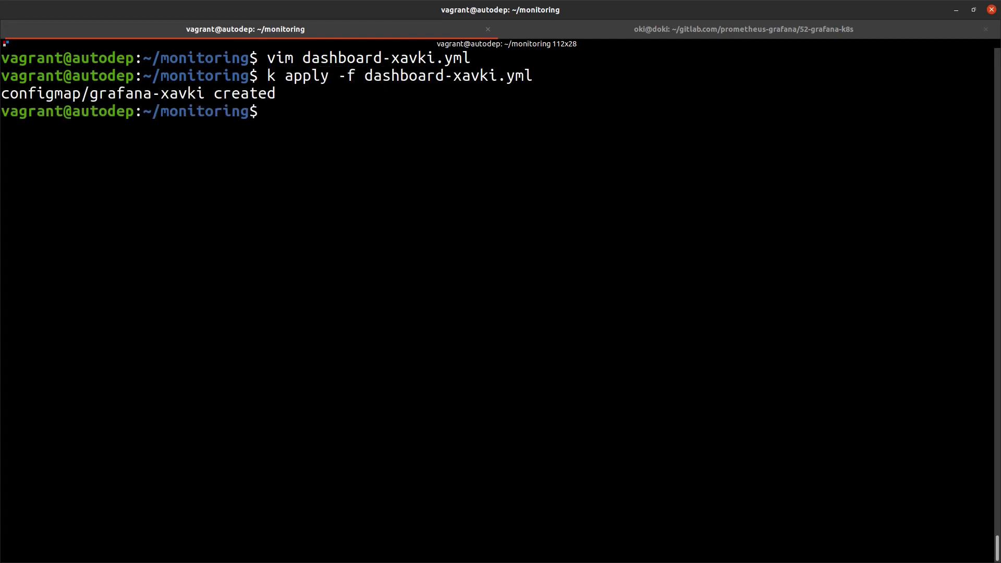
{"action": "type", "text": "kg cm"}
{"action": "key", "text": "Return"}
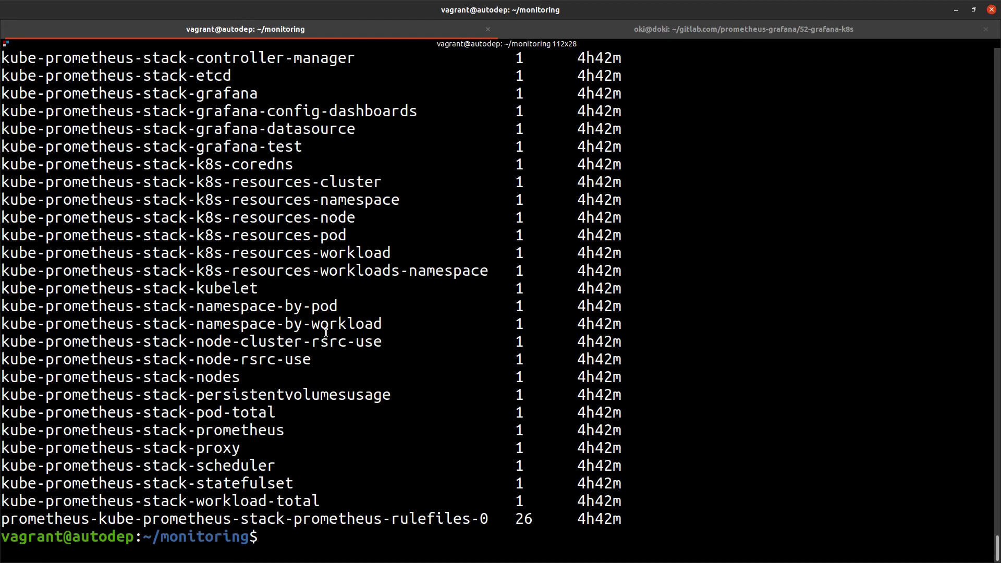
{"action": "scroll", "coordinate": [334, 329], "scroll_direction": "up", "scroll_amount": 3}
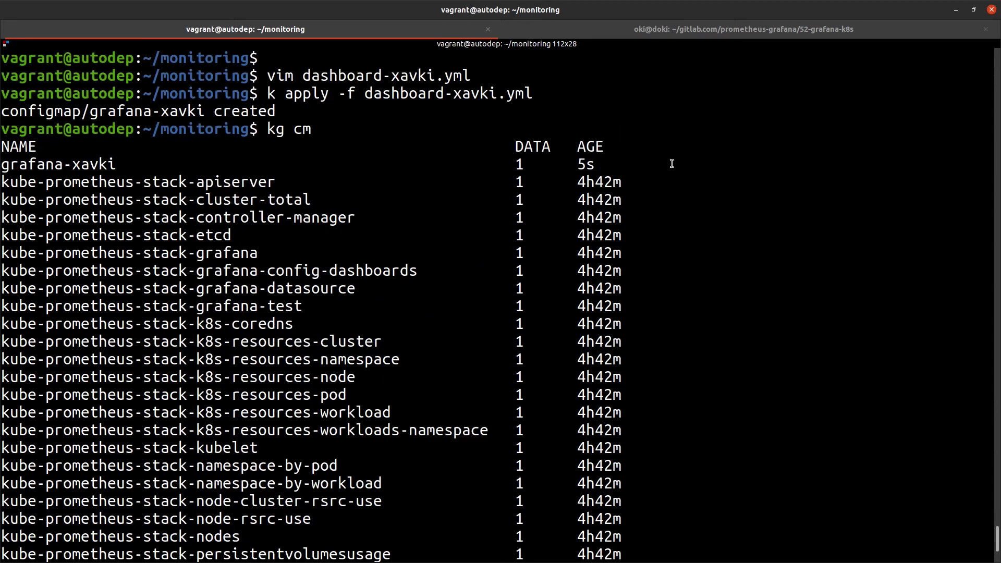
{"action": "left_click_drag", "start_coordinate": [652, 164], "coordinate": [2, 151]}
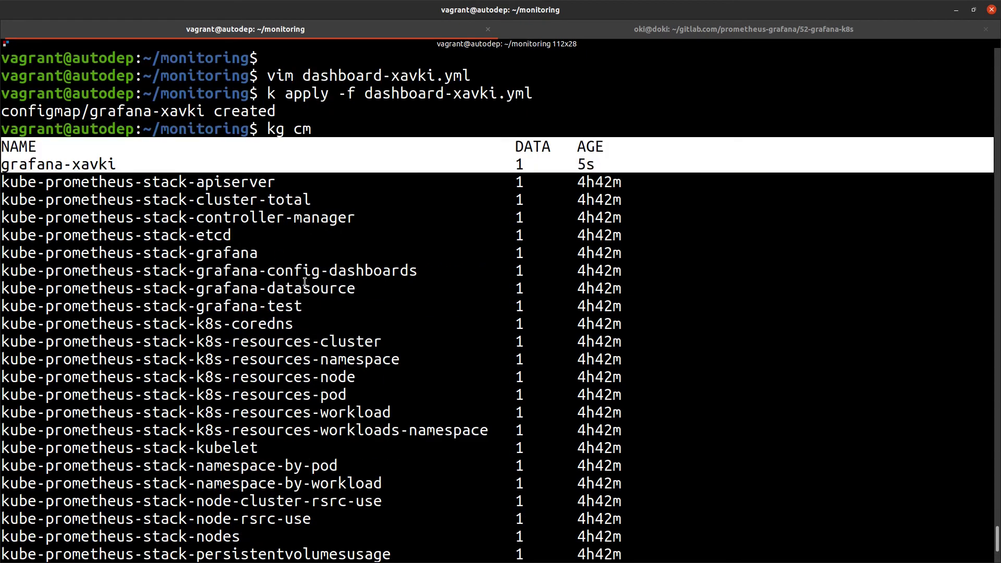
{"action": "key", "text": "alt+Tab"}
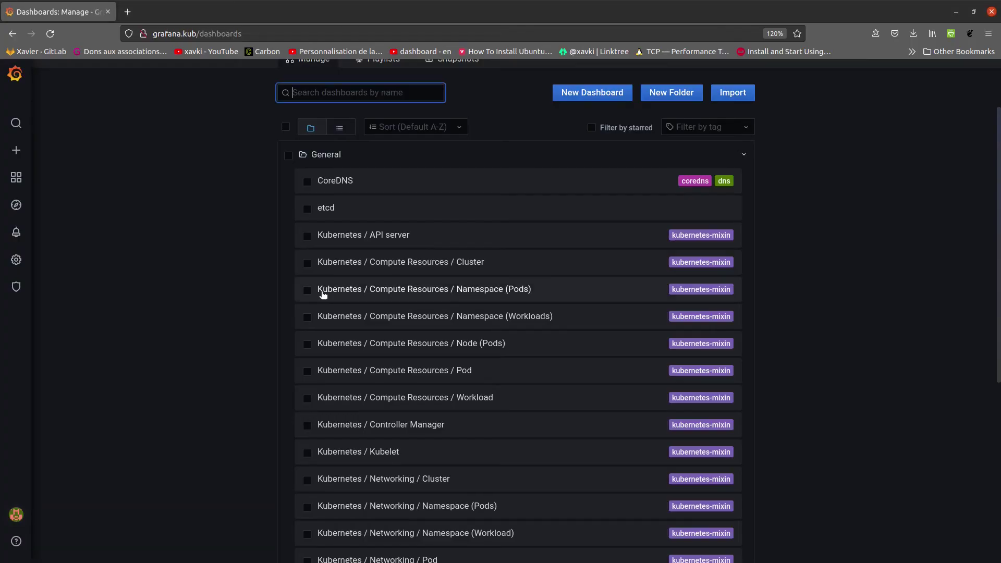
Step: Go from the Grafana home page to the list of all dashboards
{"action": "left_click", "coordinate": [127, 12]}
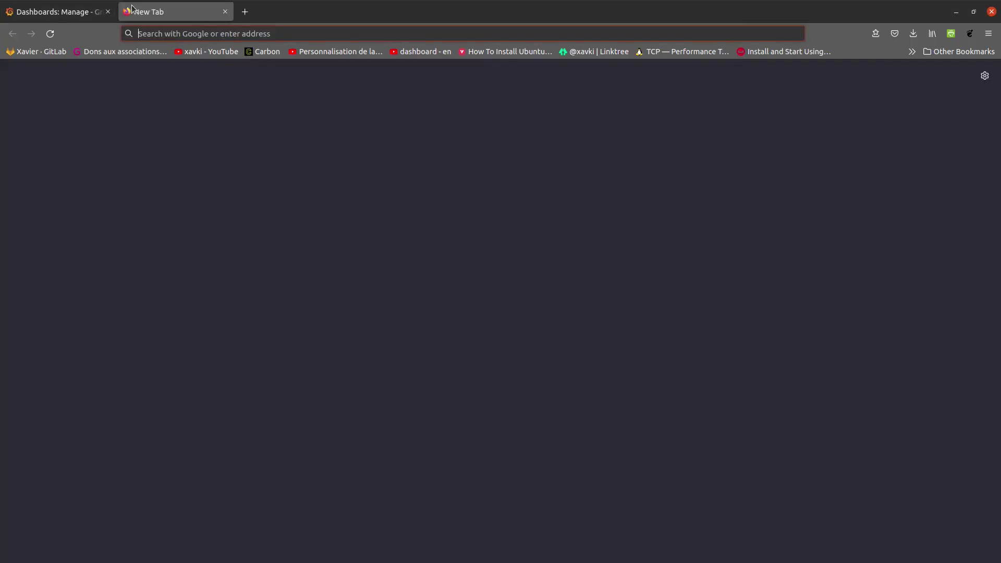
{"action": "left_click", "coordinate": [225, 12]}
{"action": "left_click", "coordinate": [17, 70]}
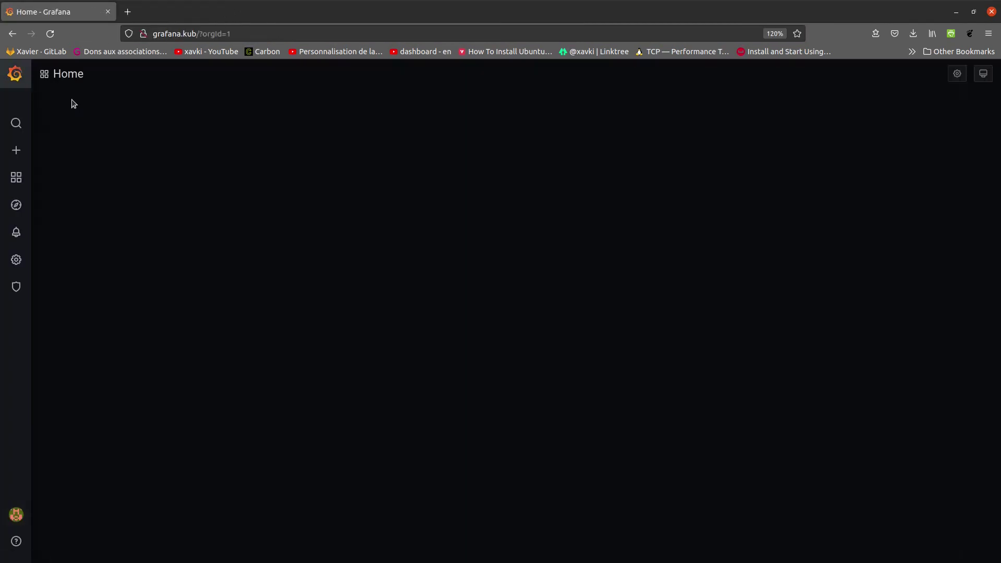
{"action": "mouse_move", "coordinate": [16, 177]}
{"action": "left_click", "coordinate": [70, 228]}
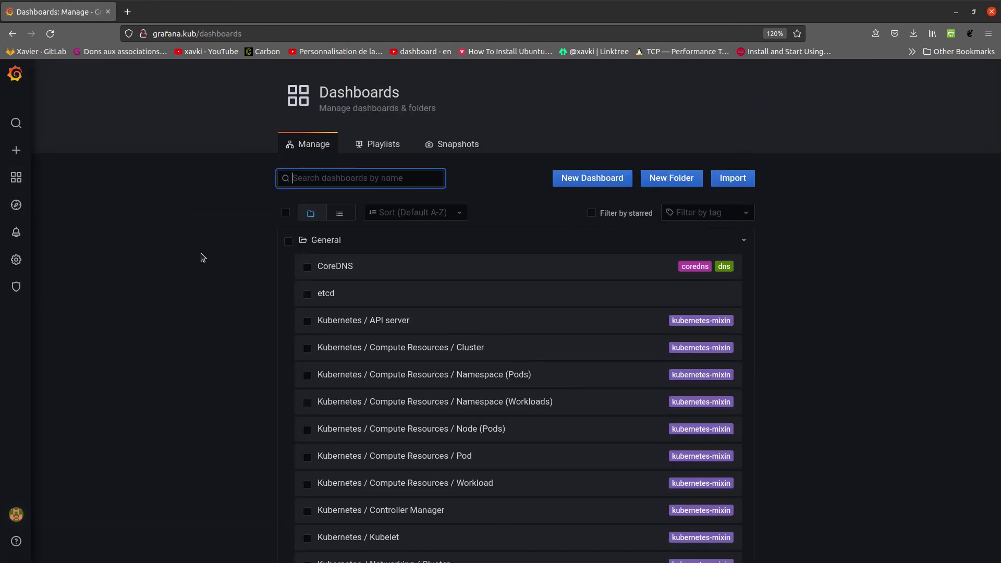
{"action": "scroll", "coordinate": [202, 255], "scroll_direction": "down", "scroll_amount": 6}
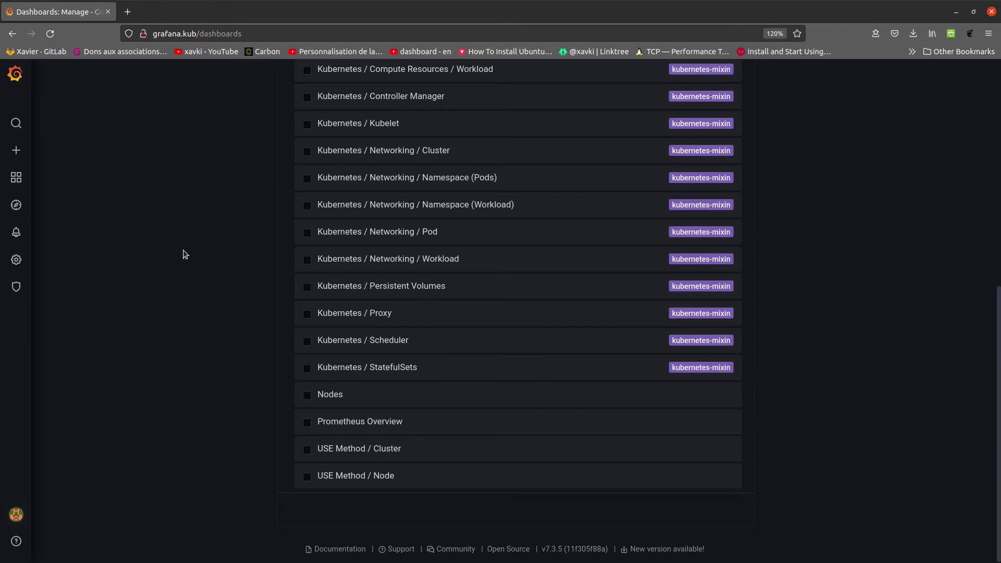
{"action": "scroll", "coordinate": [184, 252], "scroll_direction": "up", "scroll_amount": 5}
{"action": "scroll", "coordinate": [188, 252], "scroll_direction": "up", "scroll_amount": 3}
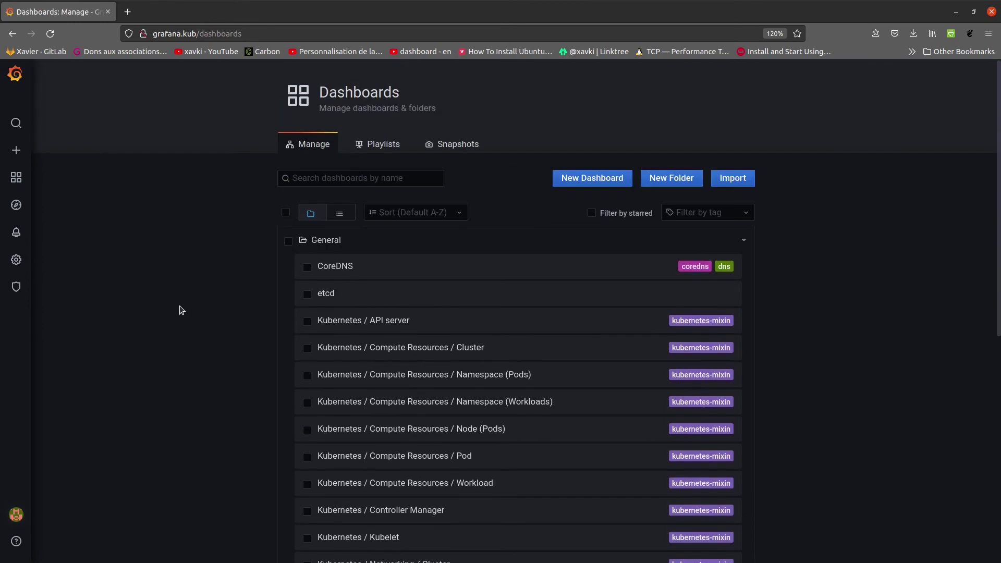
Step: Reload the dashboards list and open the newly listed Xavki dashboard
{"action": "key", "text": "F5"}
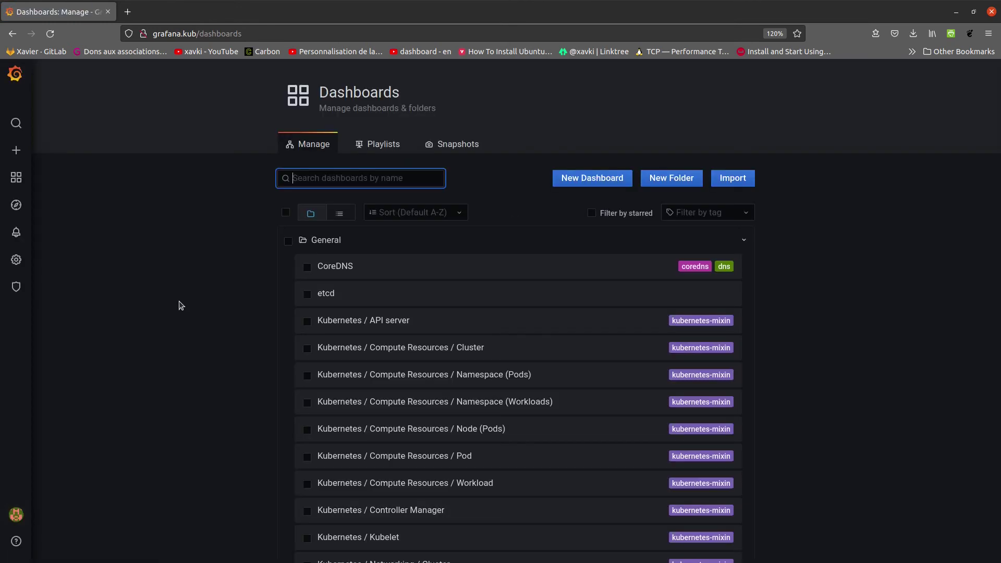
{"action": "scroll", "coordinate": [181, 305], "scroll_direction": "down", "scroll_amount": 5}
{"action": "scroll", "coordinate": [181, 306], "scroll_direction": "down", "scroll_amount": 3}
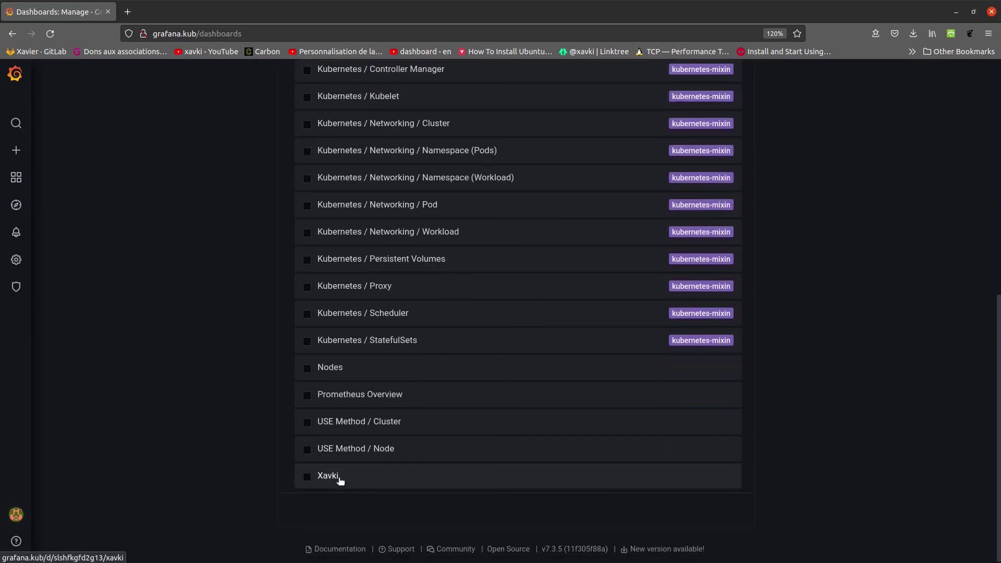
{"action": "left_click", "coordinate": [365, 479]}
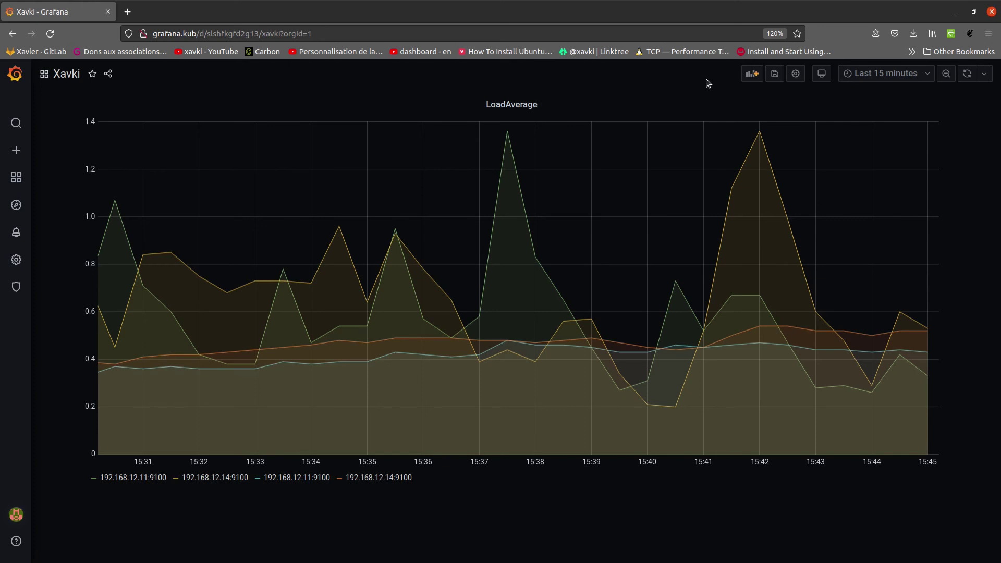
Step: Retitle the LoadAverage panel to 'LoadAverage Node' and try to save the dashboard
{"action": "left_click", "coordinate": [532, 111]}
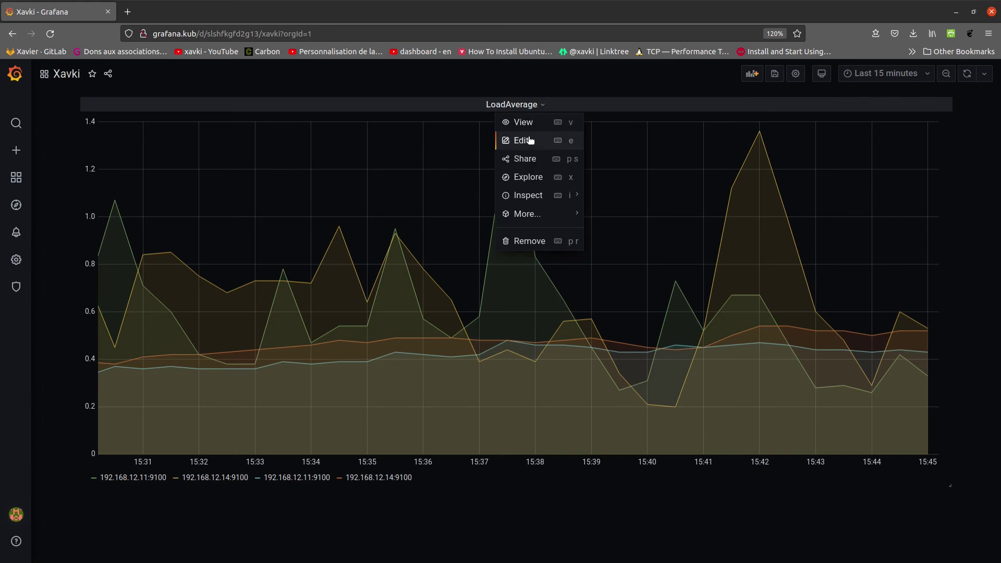
{"action": "left_click", "coordinate": [523, 140]}
{"action": "left_click", "coordinate": [877, 163]}
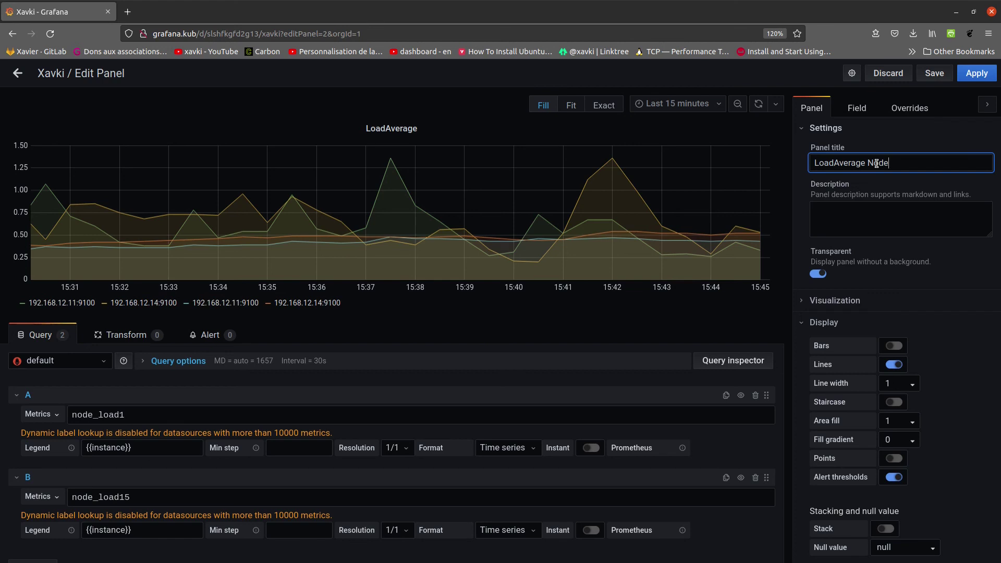
{"action": "left_click", "coordinate": [933, 73]}
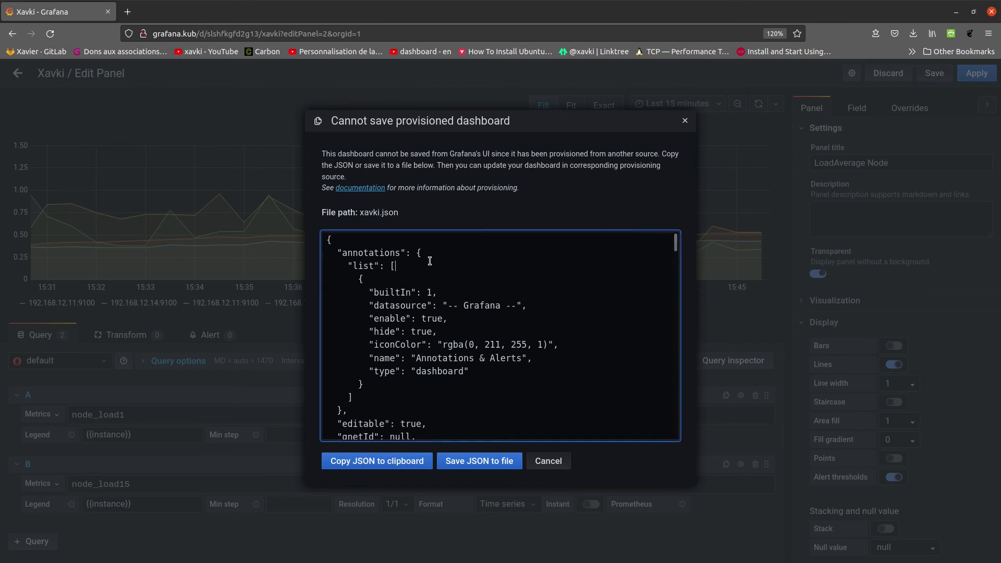
Step: Copy the dashboard JSON to the clipboard from the cannot-save warning
{"action": "left_click_drag", "start_coordinate": [531, 128], "coordinate": [470, 123]}
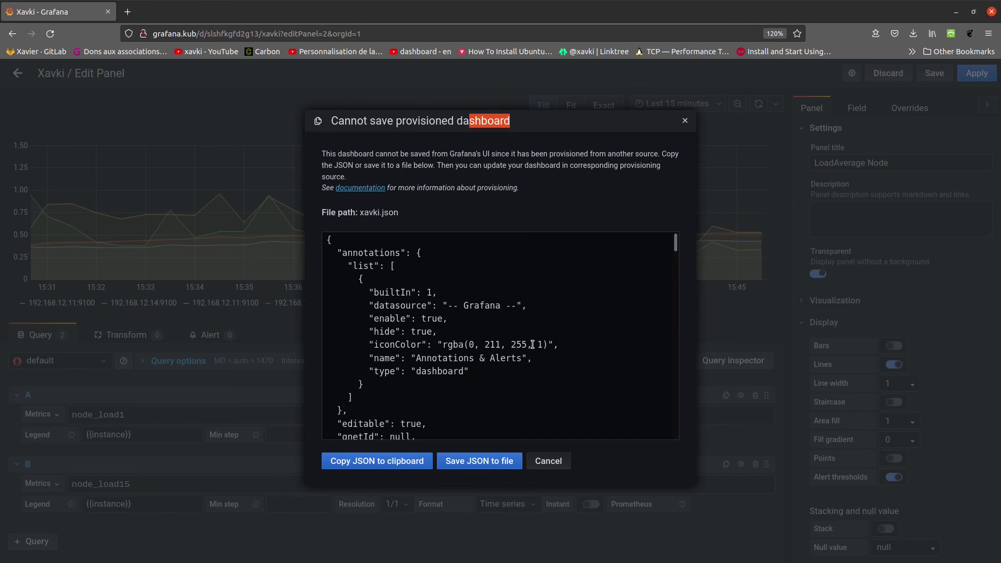
{"action": "left_click_drag", "start_coordinate": [421, 277], "coordinate": [488, 426]}
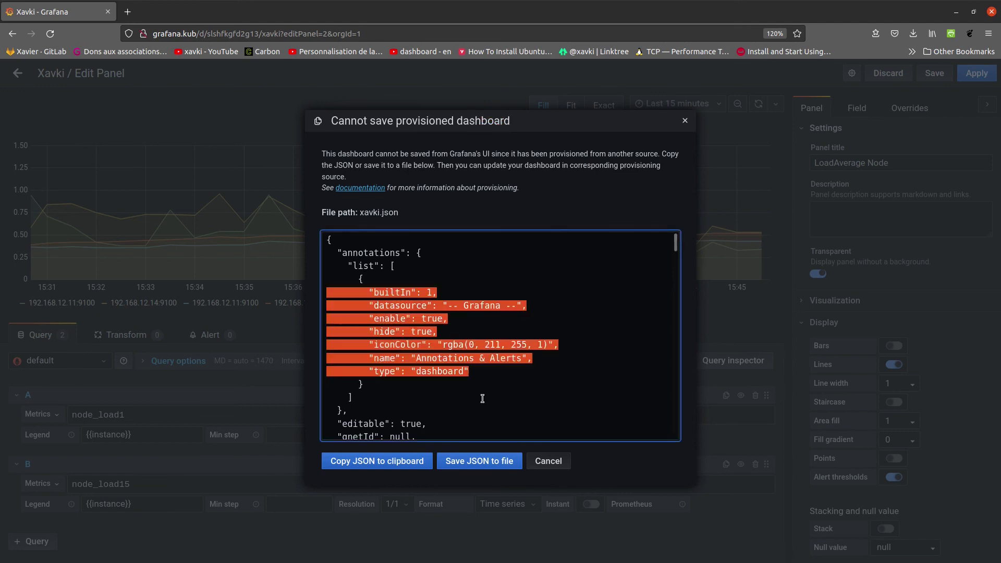
{"action": "left_click", "coordinate": [499, 425]}
{"action": "left_click", "coordinate": [404, 462]}
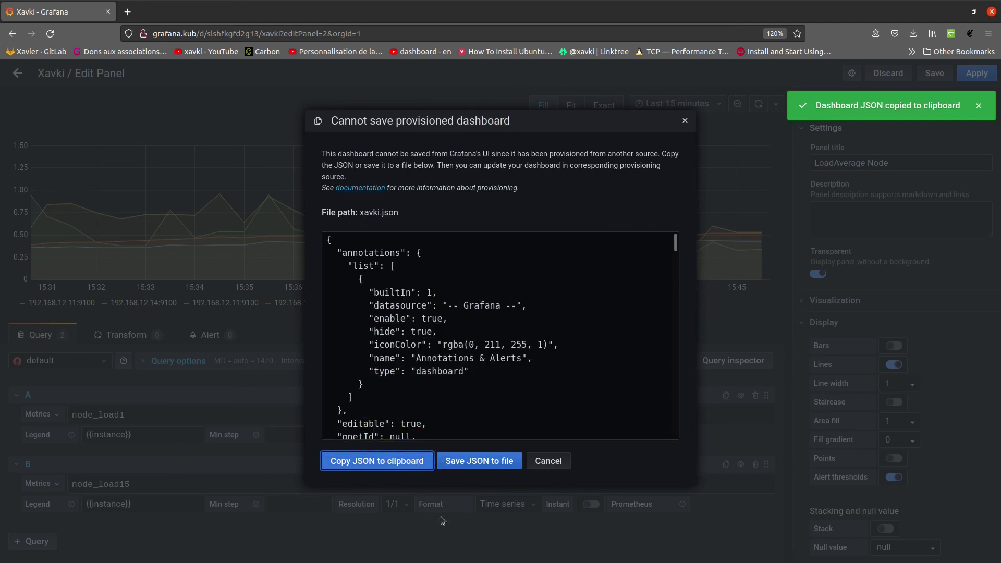
{"action": "key", "text": "alt+Tab"}
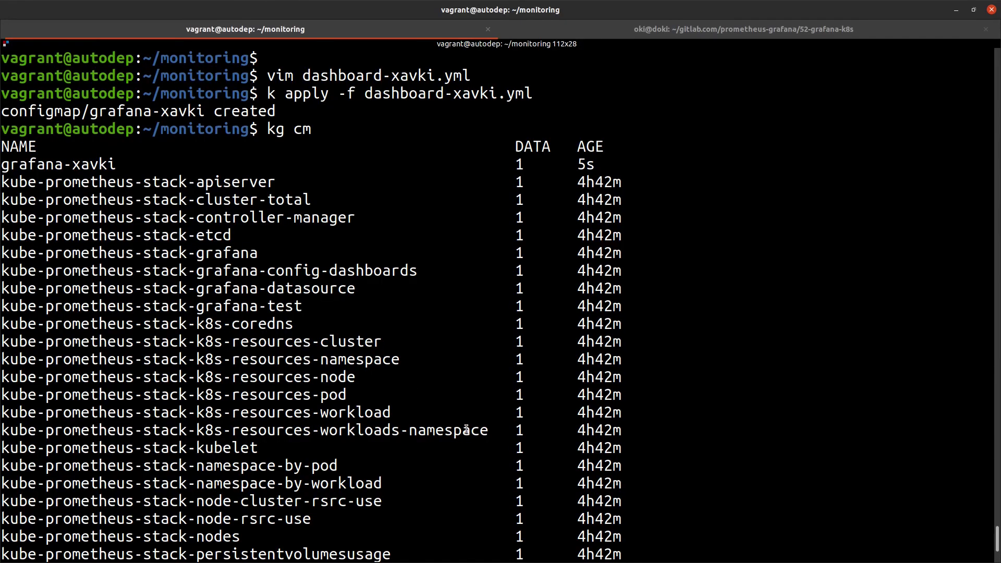
Step: Delete the ConfigMap's embedded dashboard JSON and paste the clipboard JSON in its place
{"action": "key", "text": "alt+Tab"}
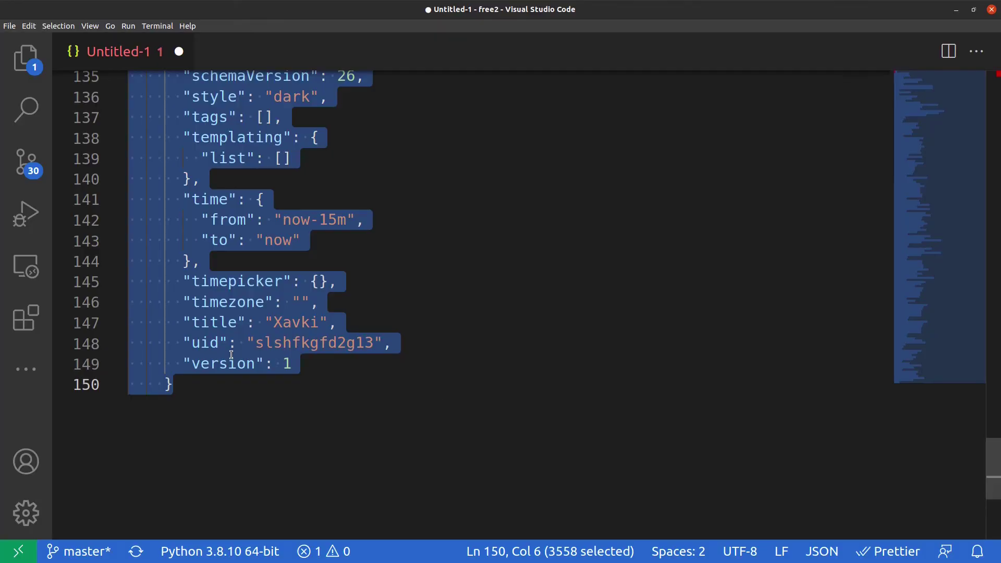
{"action": "left_click", "coordinate": [246, 365]}
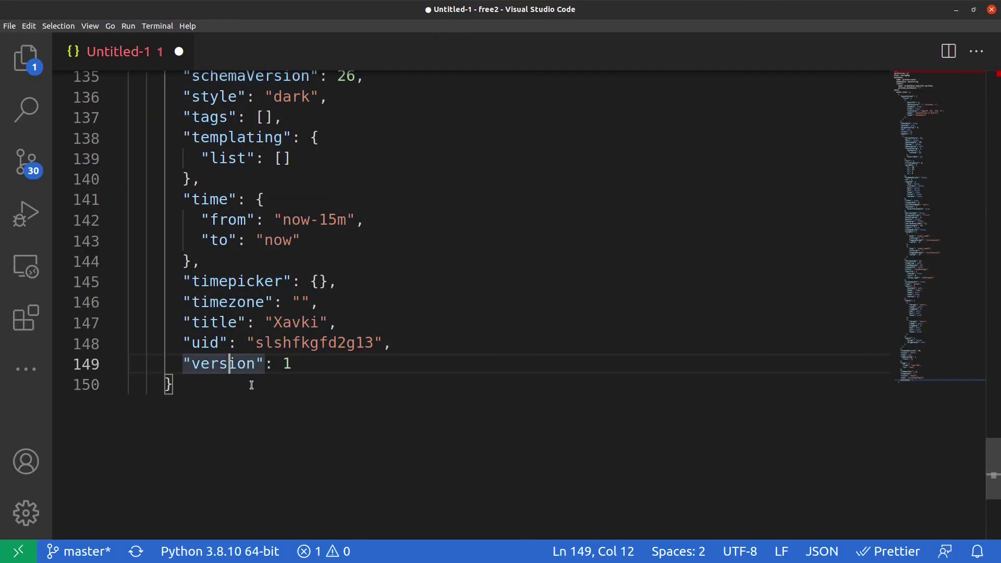
{"action": "scroll", "coordinate": [226, 450], "scroll_direction": "up", "scroll_amount": 3}
{"action": "scroll", "coordinate": [226, 450], "scroll_direction": "down", "scroll_amount": 3}
{"action": "mouse_move", "coordinate": [219, 442]}
{"action": "left_mouse_down"}
{"action": "mouse_move", "coordinate": [130, 286]}
{"action": "mouse_move", "coordinate": [116, 318]}
{"action": "left_mouse_up"}
{"action": "key", "text": "Delete"}
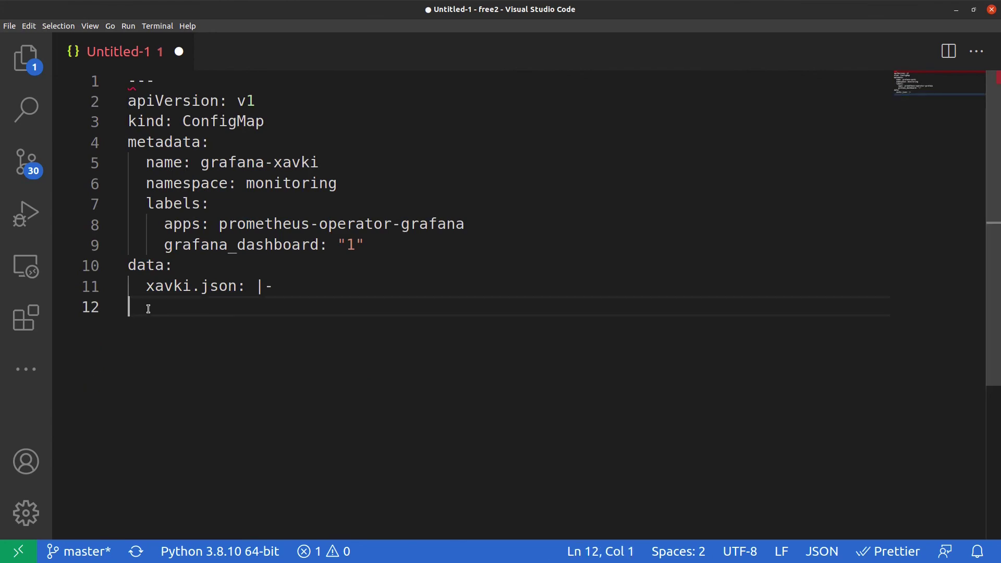
{"action": "key", "text": "ctrl+v"}
{"action": "scroll", "coordinate": [346, 442], "scroll_direction": "up", "scroll_amount": 4}
{"action": "scroll", "coordinate": [346, 445], "scroll_direction": "down", "scroll_amount": 3}
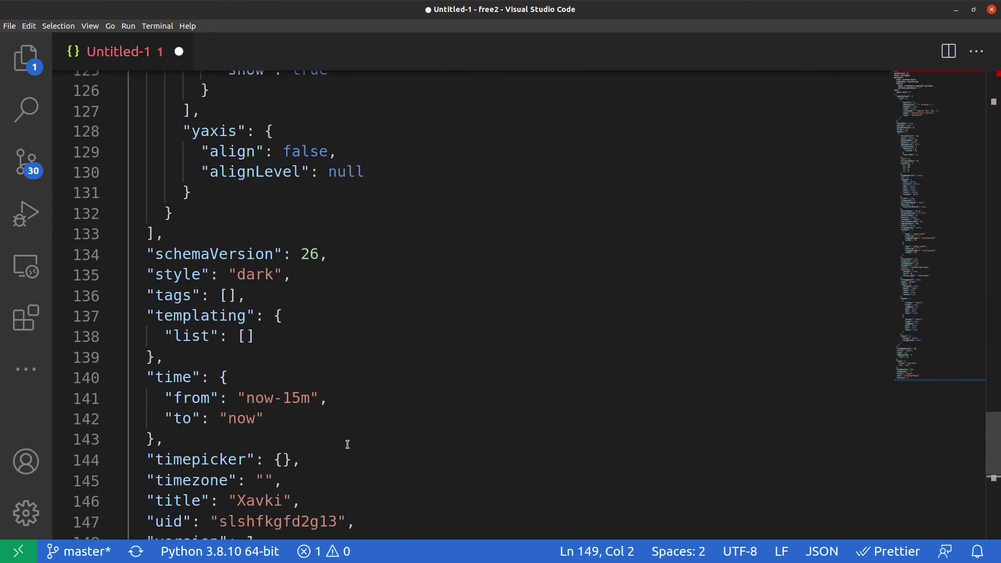
{"action": "scroll", "coordinate": [345, 445], "scroll_direction": "down", "scroll_amount": 4}
Step: Change the uid to slshfkgfdfdsf2g13 and the version from 1 to 2
{"action": "left_click", "coordinate": [301, 251]}
{"action": "type", "text": "fdsf"}
{"action": "scroll", "coordinate": [353, 311], "scroll_direction": "up", "scroll_amount": 3}
{"action": "scroll", "coordinate": [358, 351], "scroll_direction": "up", "scroll_amount": 5}
{"action": "scroll", "coordinate": [360, 359], "scroll_direction": "down", "scroll_amount": 1}
{"action": "scroll", "coordinate": [360, 358], "scroll_direction": "down", "scroll_amount": 4}
{"action": "key", "text": "Down"}
{"action": "key", "text": "BackSpace"}
{"action": "type", "text": "2"}
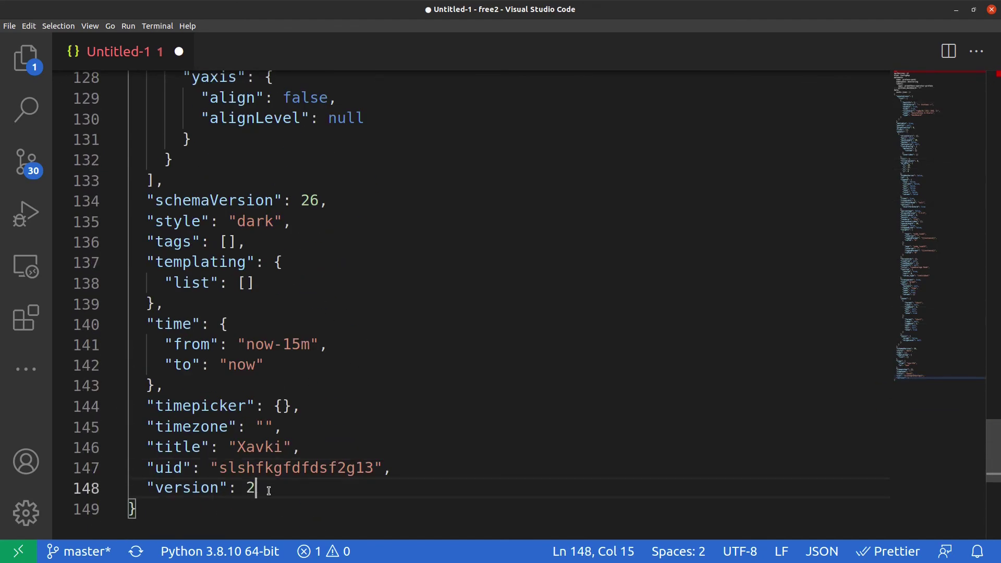
Step: Return to the start of the embedded JSON and minimise Visual Studio Code
{"action": "scroll", "coordinate": [417, 376], "scroll_direction": "up", "scroll_amount": 10}
{"action": "scroll", "coordinate": [416, 376], "scroll_direction": "up", "scroll_amount": 9}
{"action": "scroll", "coordinate": [417, 376], "scroll_direction": "up", "scroll_amount": 12}
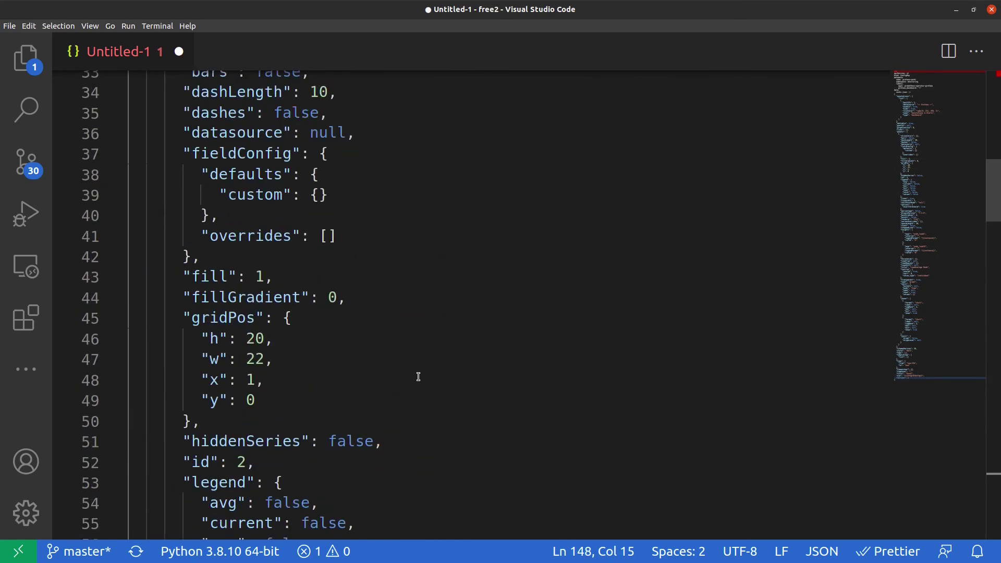
{"action": "scroll", "coordinate": [415, 381], "scroll_direction": "up", "scroll_amount": 10}
{"action": "scroll", "coordinate": [140, 318], "scroll_direction": "up", "scroll_amount": 2}
{"action": "left_click", "coordinate": [135, 309]}
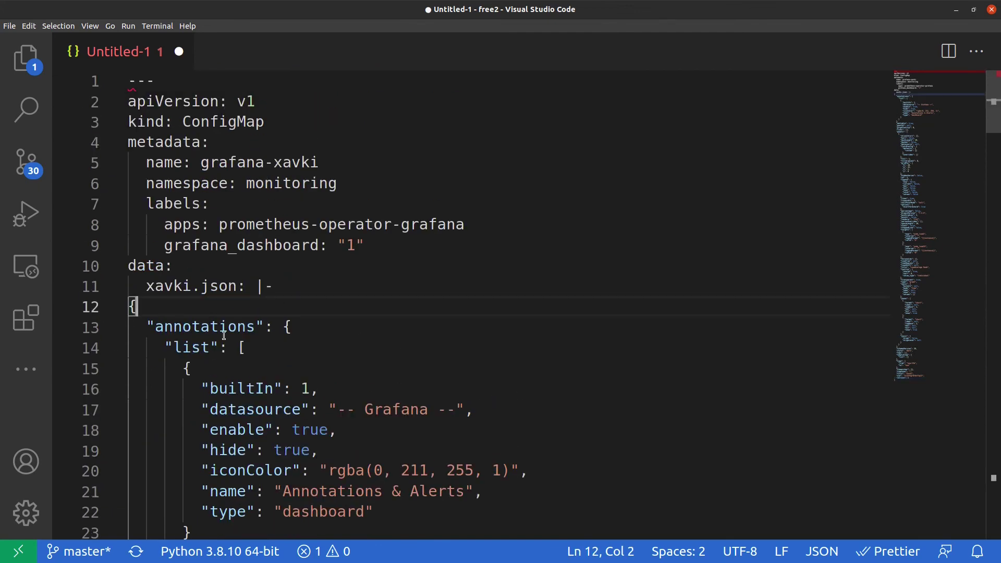
{"action": "scroll", "coordinate": [278, 365], "scroll_direction": "down", "scroll_amount": 4}
{"action": "scroll", "coordinate": [279, 364], "scroll_direction": "up", "scroll_amount": 2}
{"action": "scroll", "coordinate": [279, 364], "scroll_direction": "down", "scroll_amount": 10}
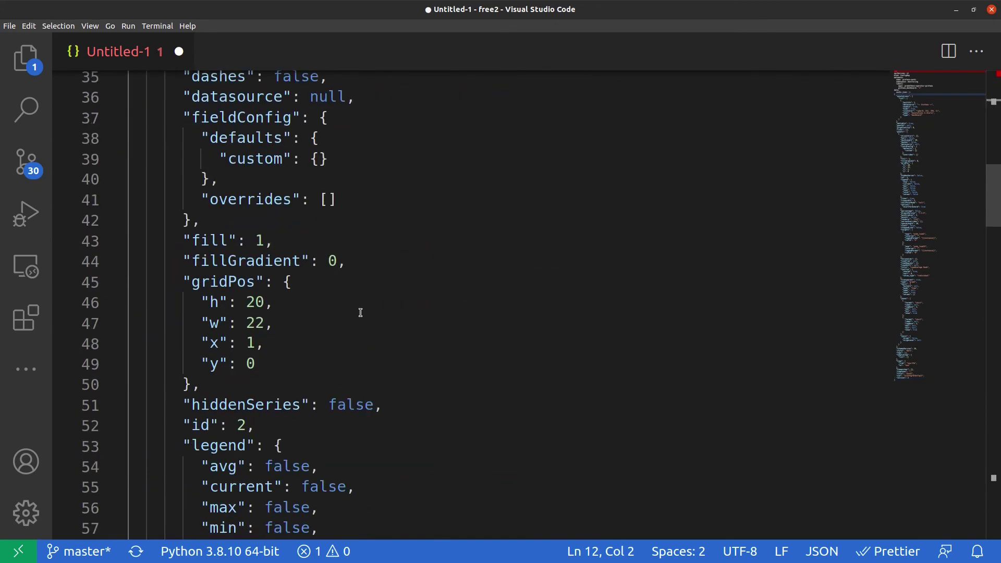
{"action": "left_click", "coordinate": [957, 10]}
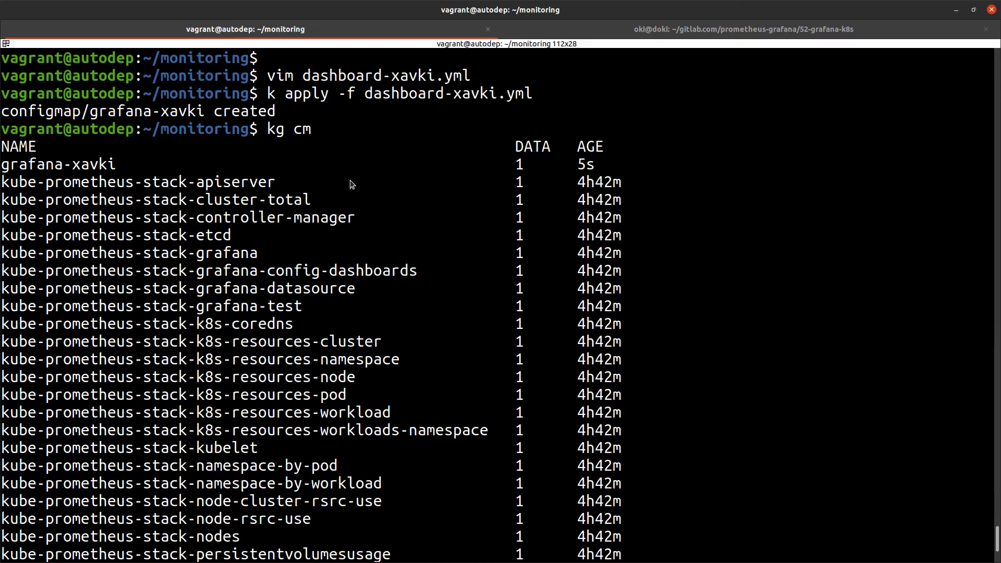
Step: Back in Firefox, cancel the 'Cannot save provisioned dashboard' dialog
{"action": "key", "text": "alt+Tab"}
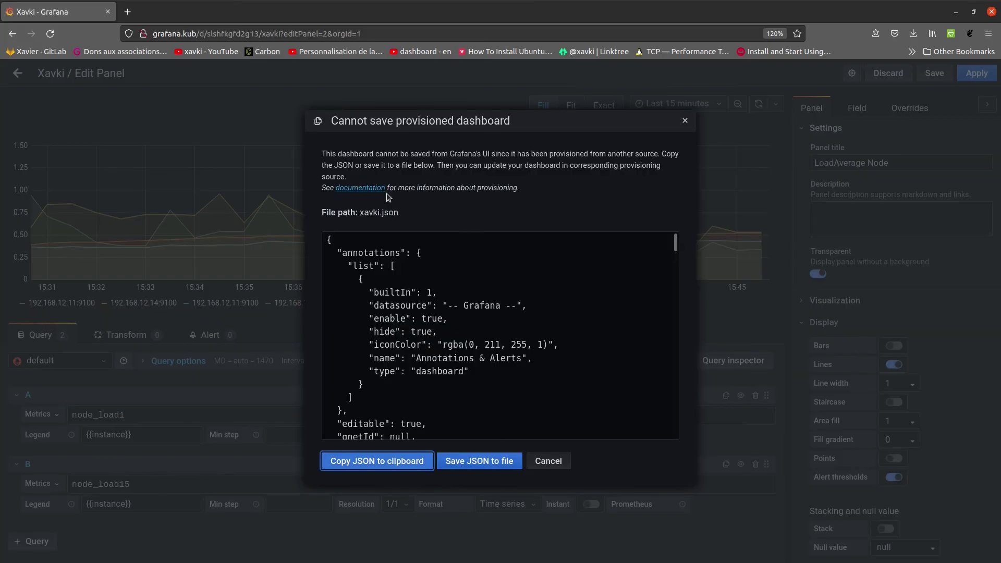
{"action": "left_click", "coordinate": [566, 462]}
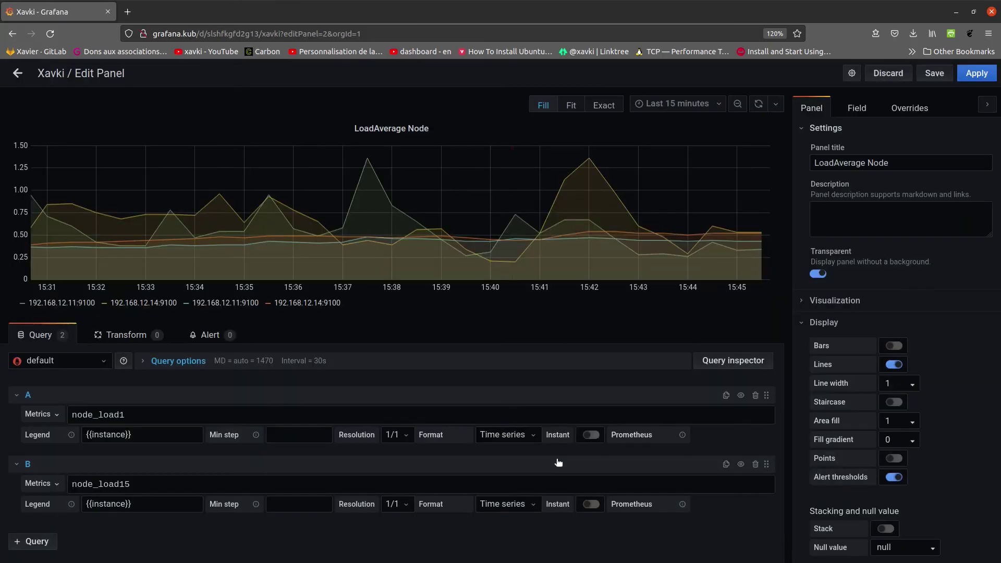